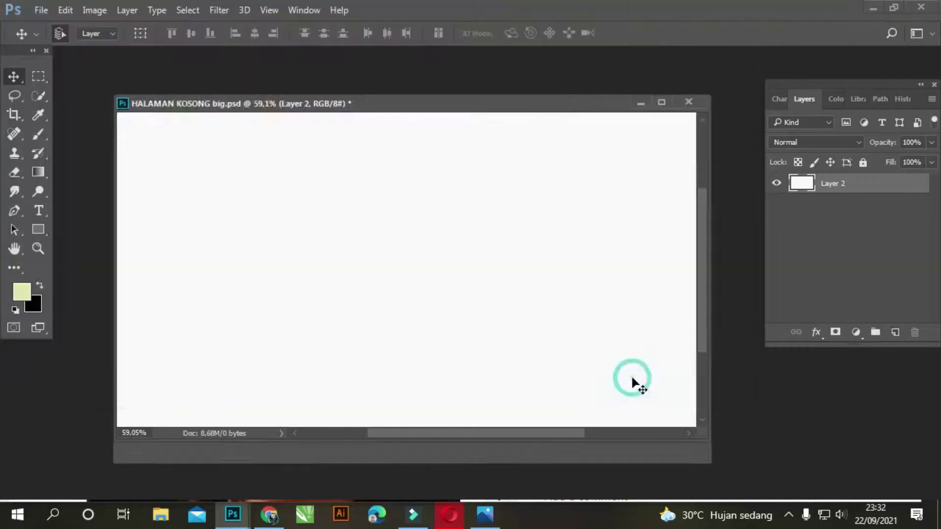
Step: Copy the vine-covered statue image into the blank HALAMAN KOSONG big.psd document as a new layer and reposition the document window
drag(475, 123, 483, 188)
drag(710, 300, 414, 227)
click(734, 212)
drag(734, 192, 357, 142)
click(652, 133)
drag(500, 105, 499, 124)
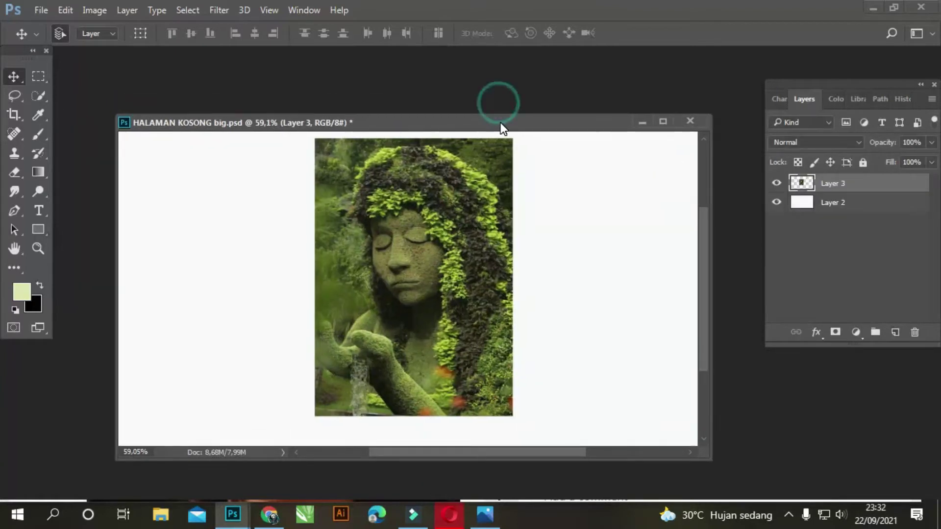
Step: Place the file Camila-Morrone-Nike-2020-4K-Ultra-HD-Mobile-Wallpaper-950x1689 as an embedded image above the statue layer
click(41, 11)
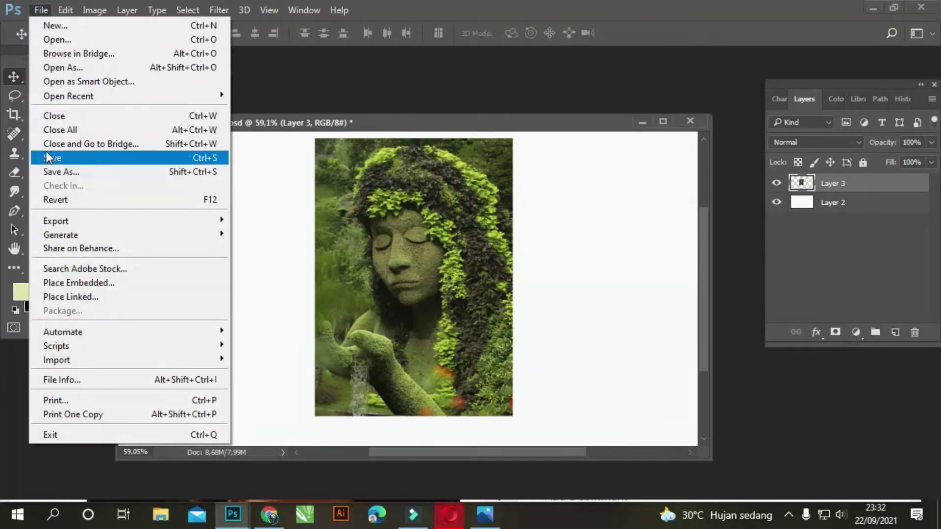
click(95, 284)
click(268, 101)
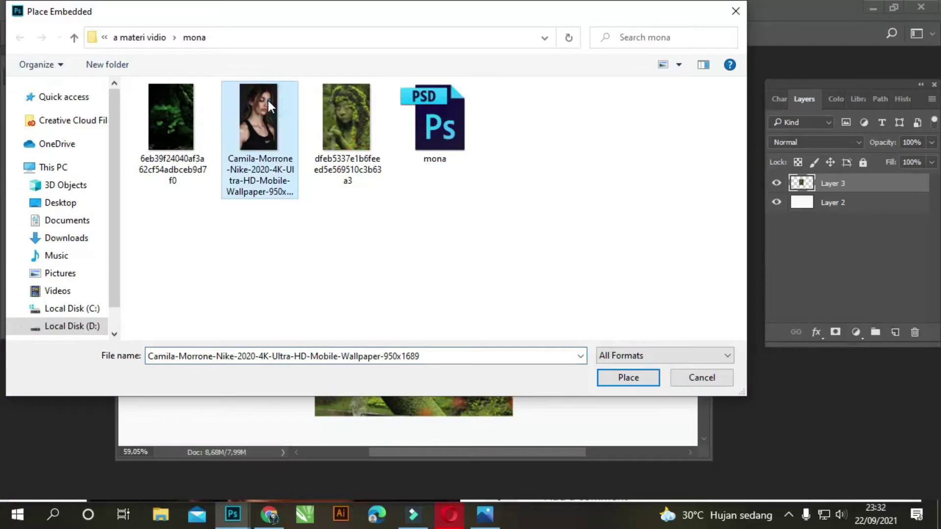
click(633, 376)
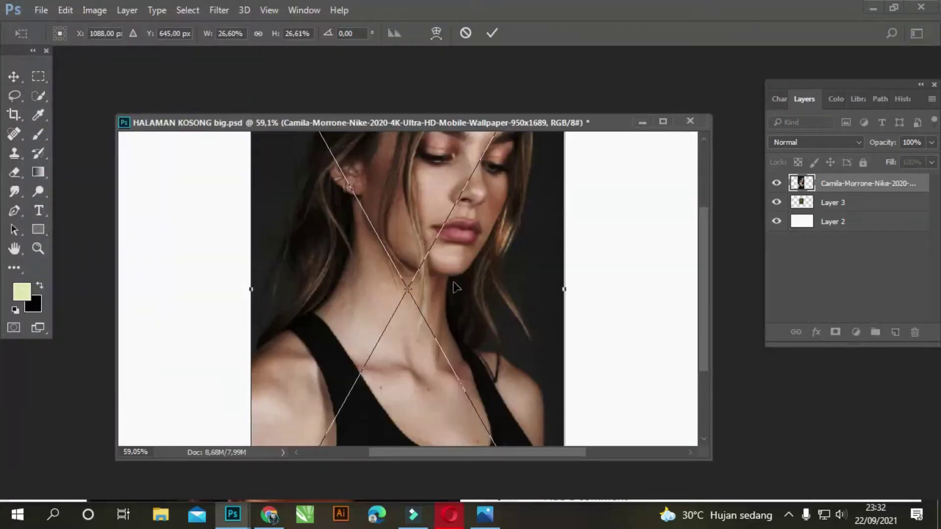
Step: Scale the placed portrait to about 16.3% and move it over the statue image, aligning their upper edges
drag(454, 185, 438, 309)
drag(548, 139, 456, 301)
drag(401, 339, 456, 172)
drag(293, 139, 320, 188)
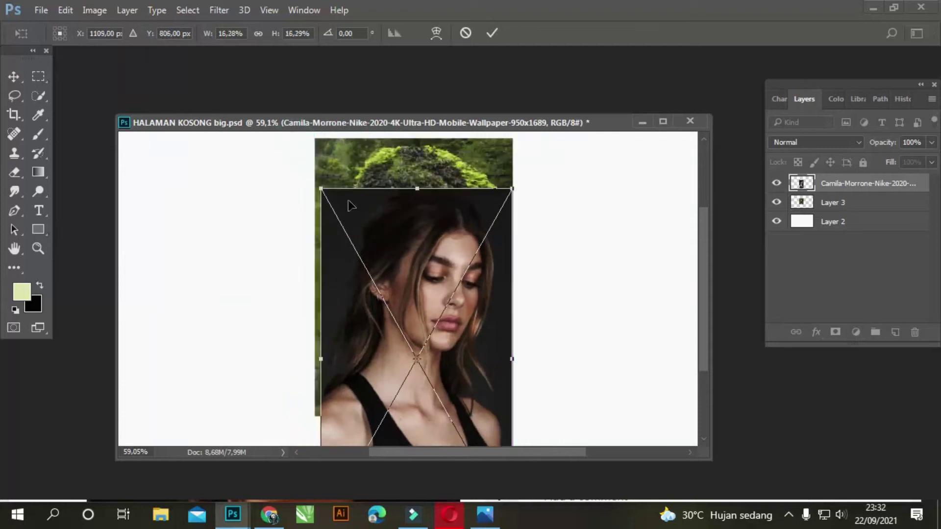
drag(416, 244, 411, 194)
Step: Flip the portrait horizontally and lower its opacity to about 66% to line its face up with the statue's face
right_click(420, 173)
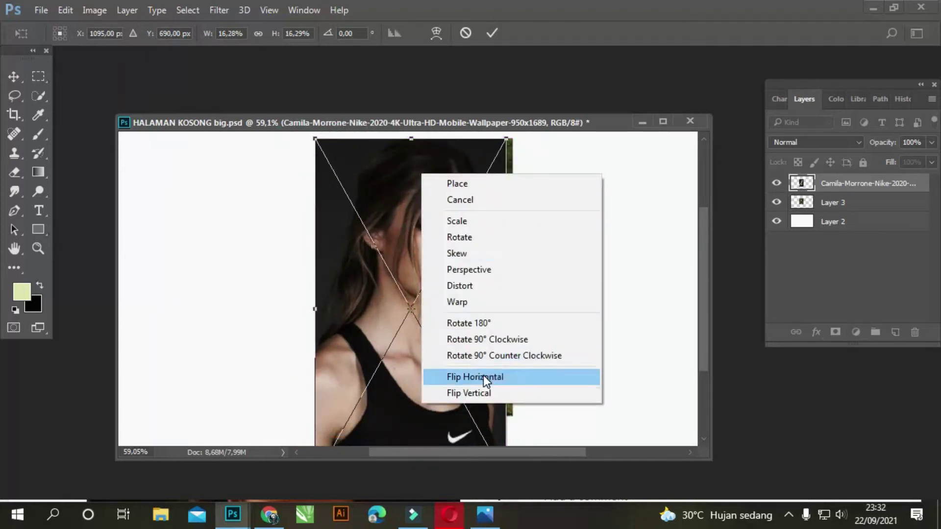
click(505, 378)
click(931, 142)
drag(931, 161, 908, 163)
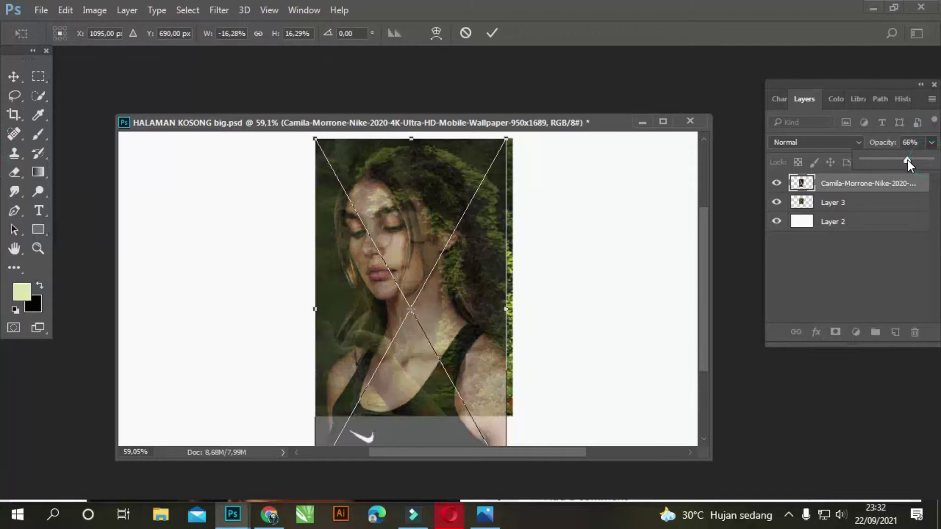
drag(420, 176, 444, 186)
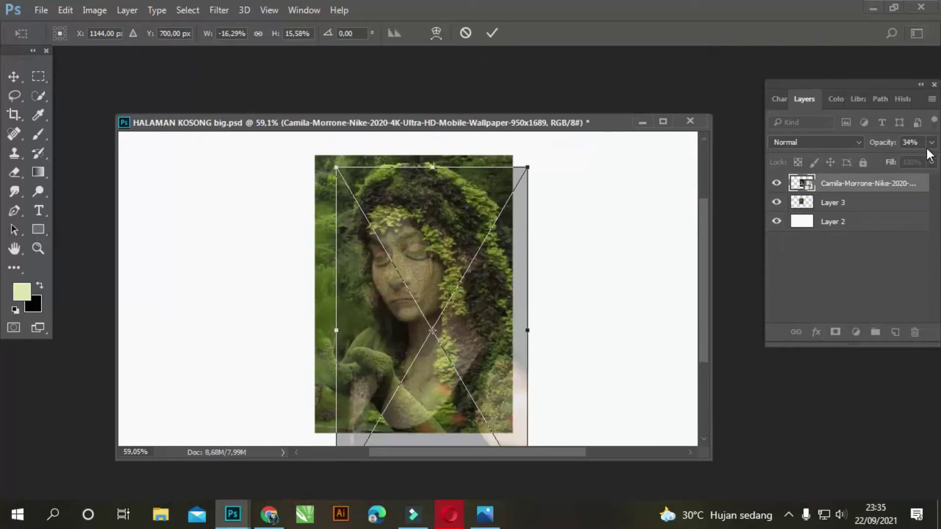
Step: Set the portrait's opacity to 61% and commit its placement
click(931, 143)
mouse_move(894, 160)
mouse_down()
mouse_move(915, 160)
mouse_move(892, 157)
mouse_move(904, 159)
mouse_up()
click(859, 186)
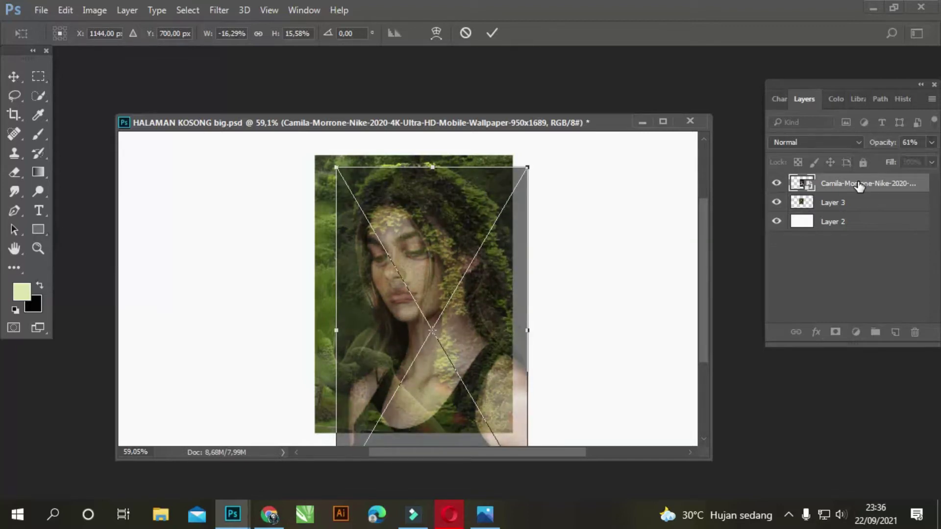
key(Return)
Step: Select the portrait layer and Layer 3 together, shrink both slightly and move them up on the canvas
click(861, 203)
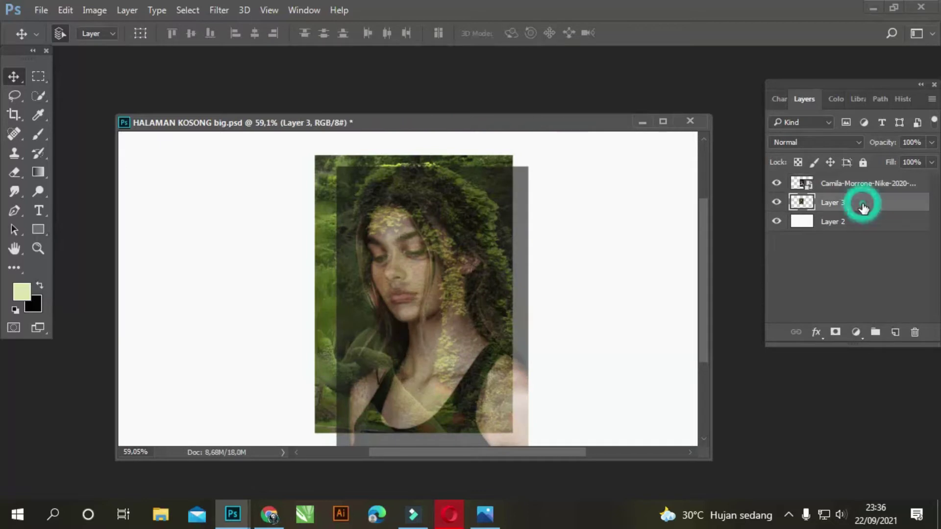
ctrl+click(853, 185)
key(ctrl+t)
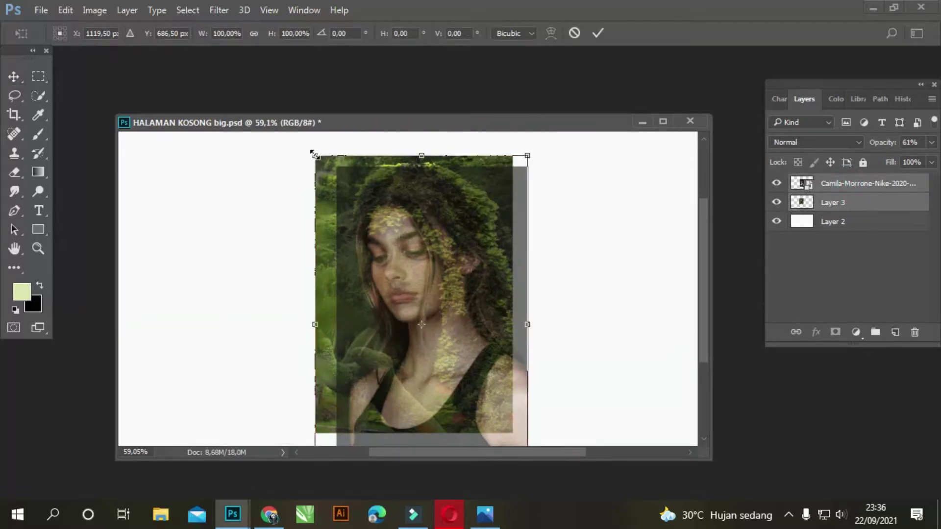
drag(314, 156, 330, 180)
drag(490, 255, 494, 207)
drag(531, 133, 514, 153)
drag(456, 251, 455, 237)
key(Return)
Step: Enlarge the portrait and Layer 3 together to about 162%, move them toward the canvas's right side, and widen the document window
click(868, 186)
shift+click(841, 205)
key(ctrl+t)
drag(513, 140, 596, 90)
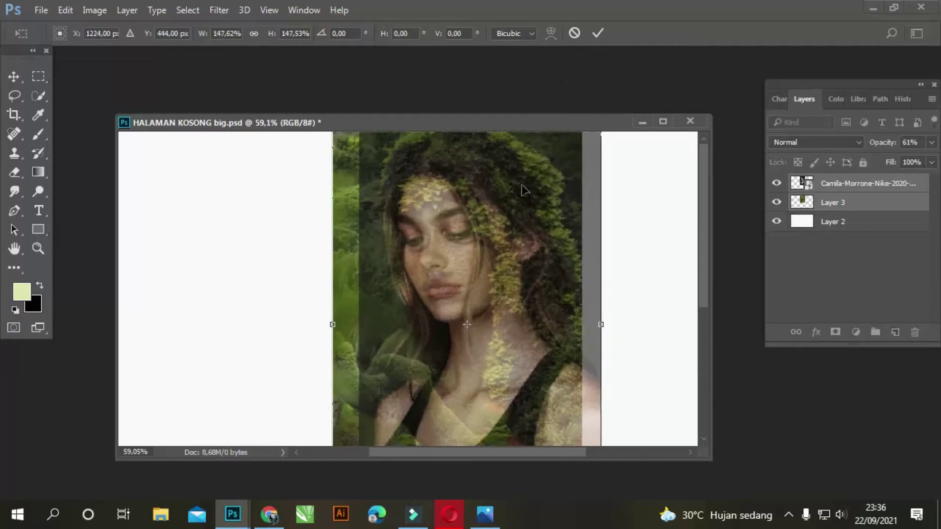
drag(524, 189, 499, 249)
drag(568, 172, 603, 137)
drag(486, 226, 603, 226)
drag(712, 213, 731, 217)
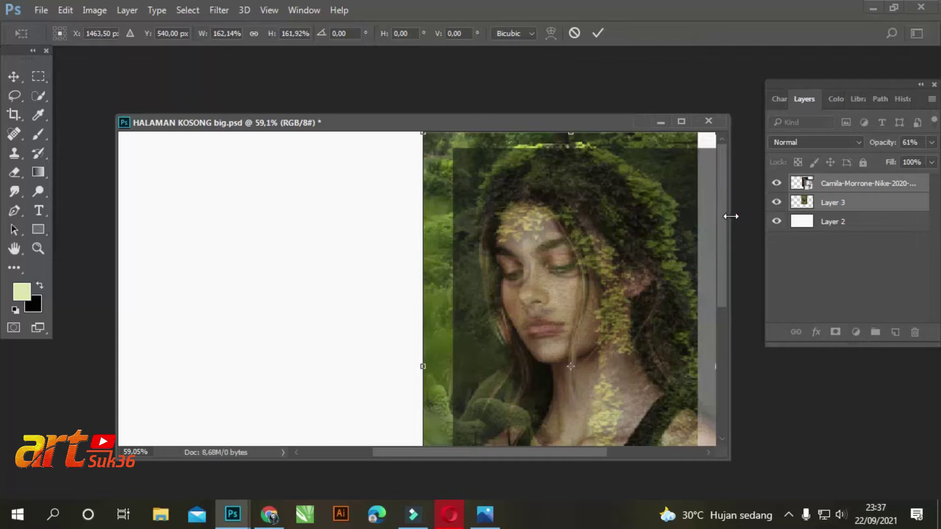
key(Return)
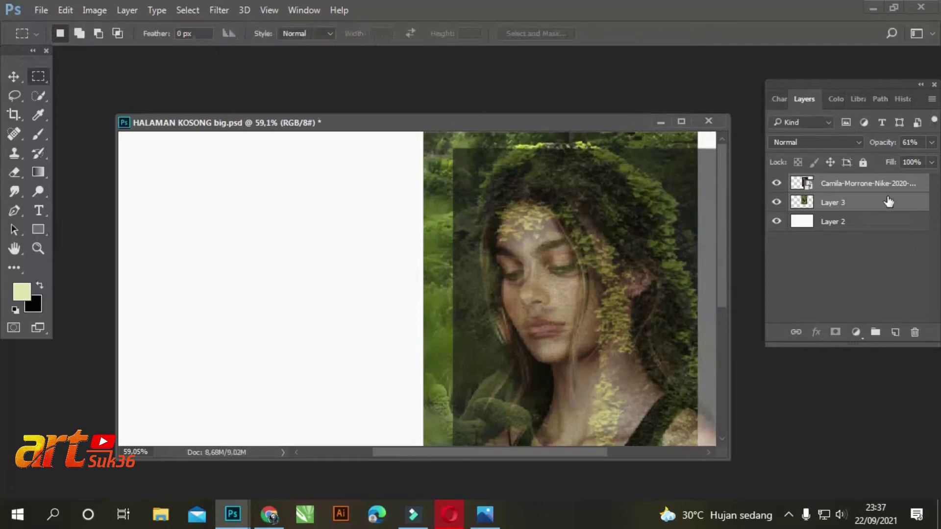
Step: Clip the portrait layer to Layer 3 with a clipping mask
click(878, 186)
click(14, 76)
right_click(591, 177)
click(494, 164)
right_click(828, 184)
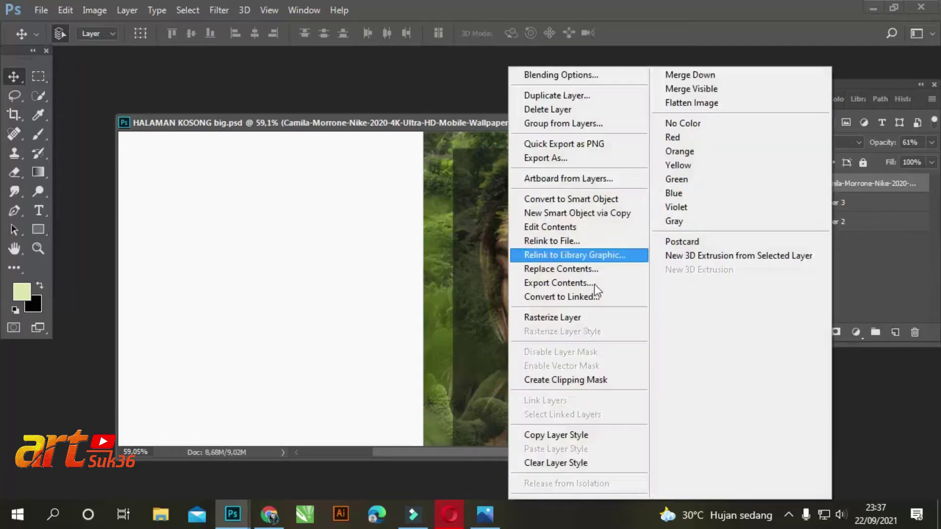
click(564, 382)
Step: Lower the clipped portrait layer's opacity to 46%
click(933, 142)
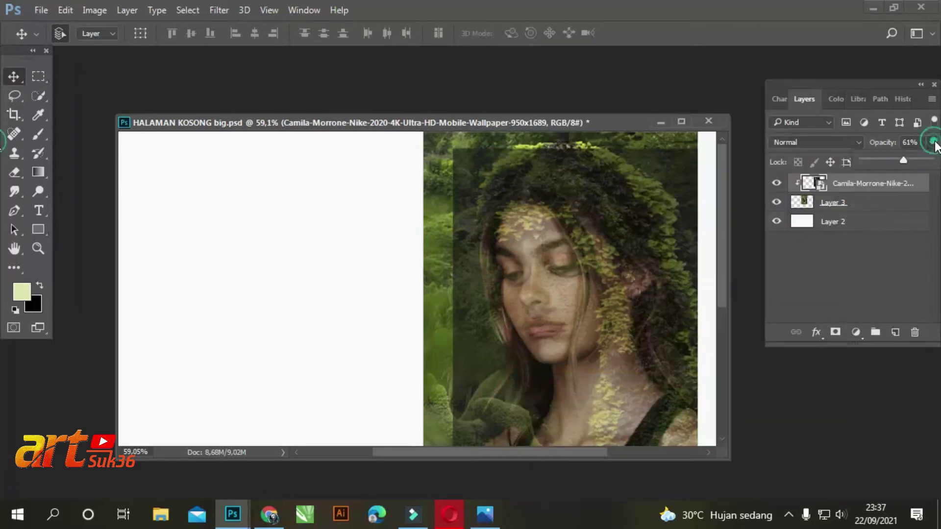
drag(909, 162, 903, 160)
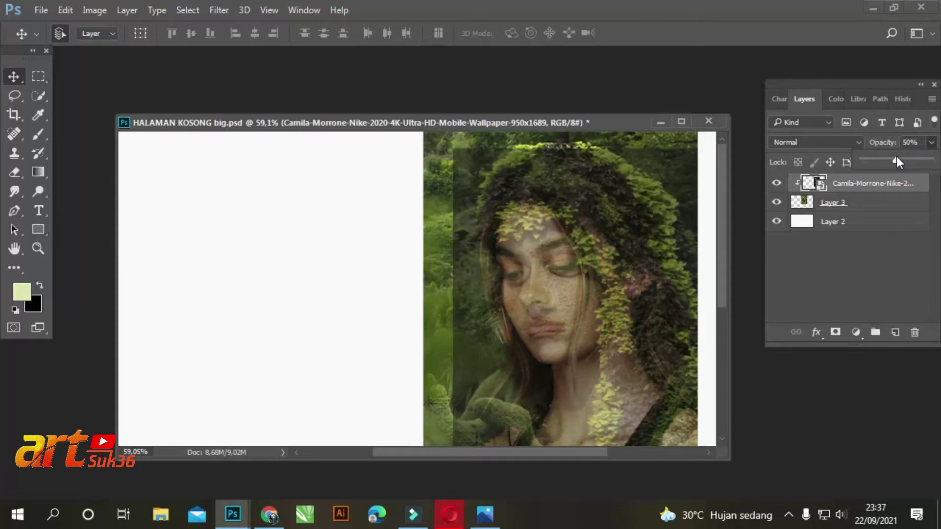
click(866, 184)
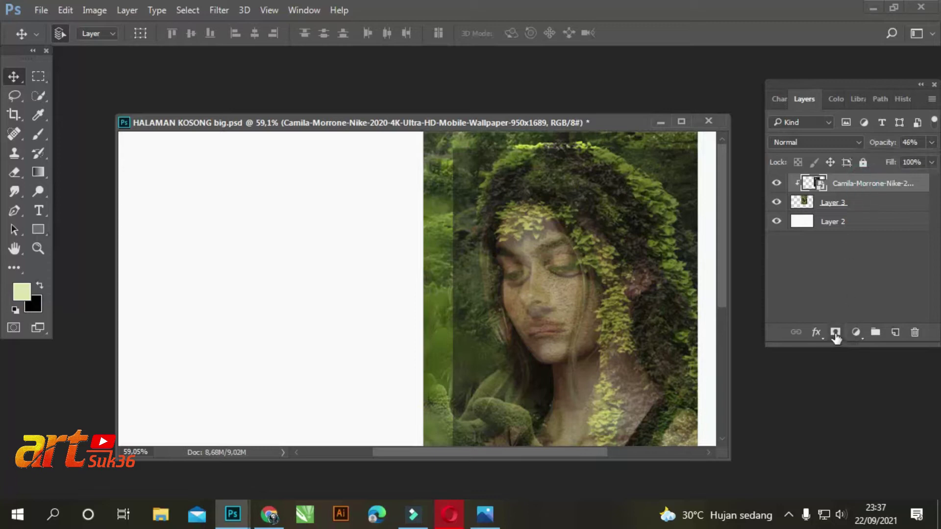
Step: Add a layer mask to the portrait and paint out its hard left edge with a soft black 250 px brush at 36% opacity
click(835, 332)
click(38, 134)
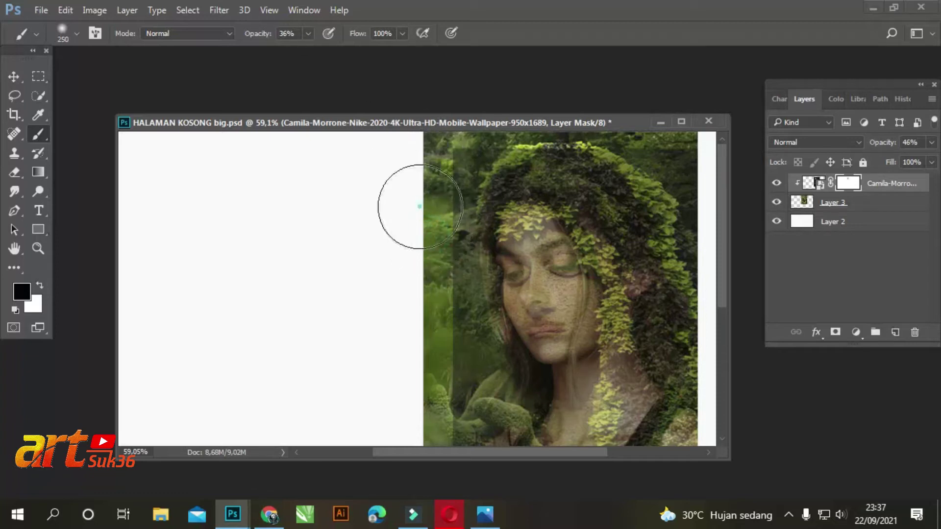
mouse_move(425, 255)
mouse_down()
mouse_move(442, 379)
mouse_move(425, 348)
mouse_move(442, 338)
mouse_move(660, 340)
mouse_move(409, 349)
mouse_move(435, 305)
mouse_move(449, 317)
mouse_move(421, 182)
mouse_move(420, 210)
mouse_up()
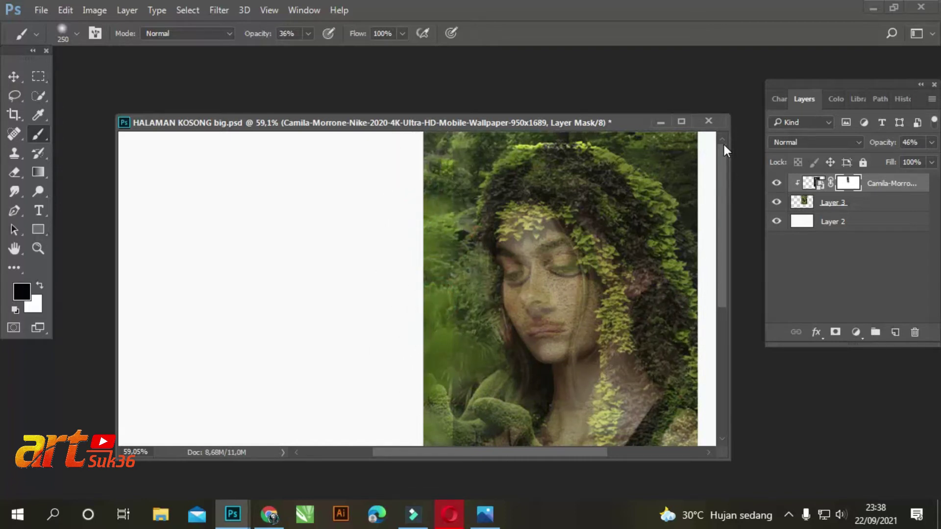
Step: Shrink the brush to 50 px and mask out the portrait's remaining background in the upper foliage beside the ivy hood
scroll(500, 142, up, 5)
key(bracketleft)
key(bracketleft)
key(bracketleft)
key(bracketleft)
key(bracketleft)
key(bracketleft)
mouse_move(438, 167)
mouse_down()
mouse_move(450, 168)
mouse_move(414, 203)
mouse_move(409, 255)
mouse_move(417, 267)
mouse_move(411, 263)
mouse_up()
key(bracketleft)
key(bracketleft)
key(bracketleft)
key(bracketleft)
mouse_move(468, 151)
mouse_down()
mouse_move(471, 170)
mouse_move(440, 189)
mouse_move(442, 230)
mouse_up()
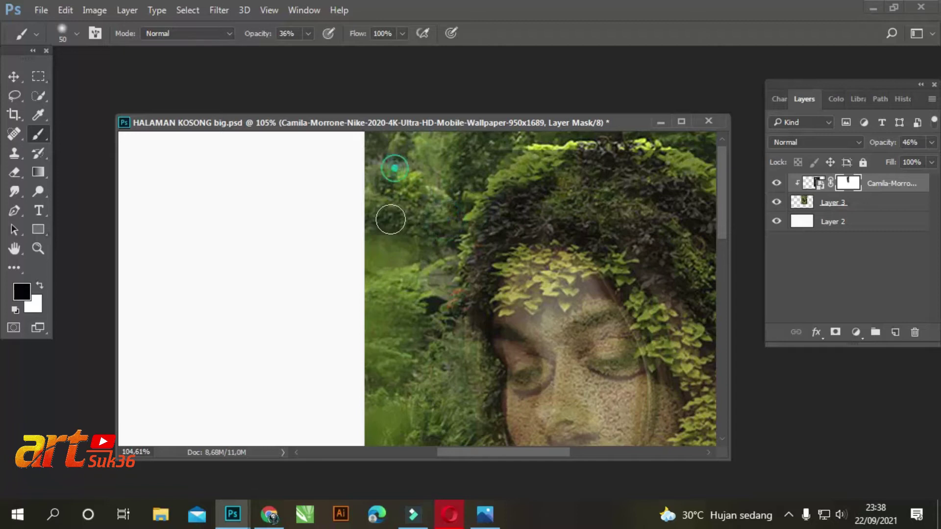
Step: Compare the image with the portrait layer hidden and shown, and mask out leftover portrait traces in the foliage beside the face
click(776, 183)
click(777, 183)
click(435, 353)
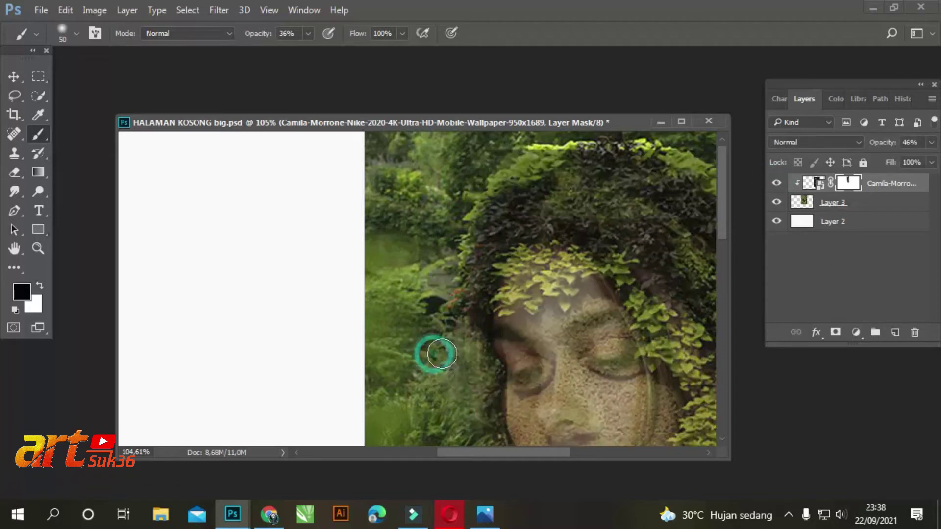
scroll(458, 181, down, 3)
click(778, 184)
click(779, 185)
click(442, 325)
scroll(484, 286, down, 3)
scroll(483, 287, up, 4)
scroll(368, 277, down, 3)
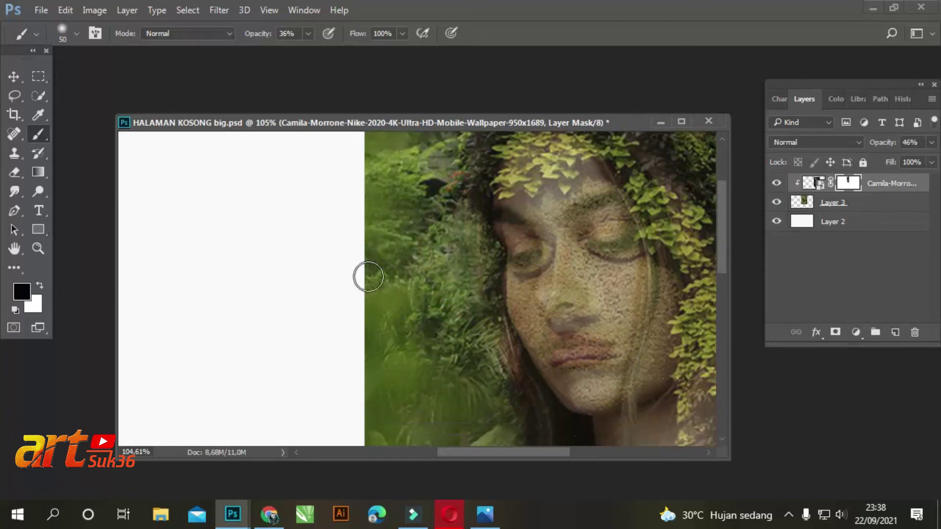
Step: Mask out the portrait around the statue's raised hand and the foliage above it, reducing the brush to 30 px
scroll(544, 227, down, 5)
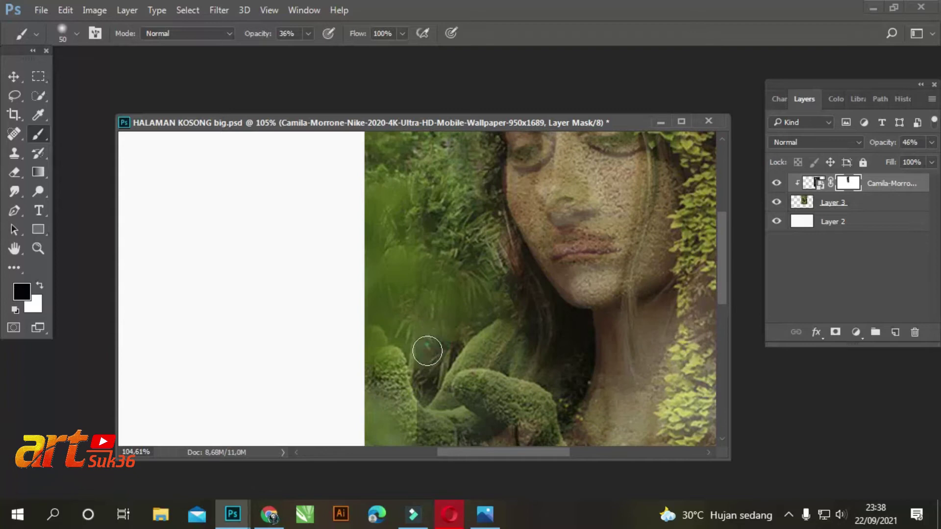
click(426, 367)
click(427, 355)
key([)
key([)
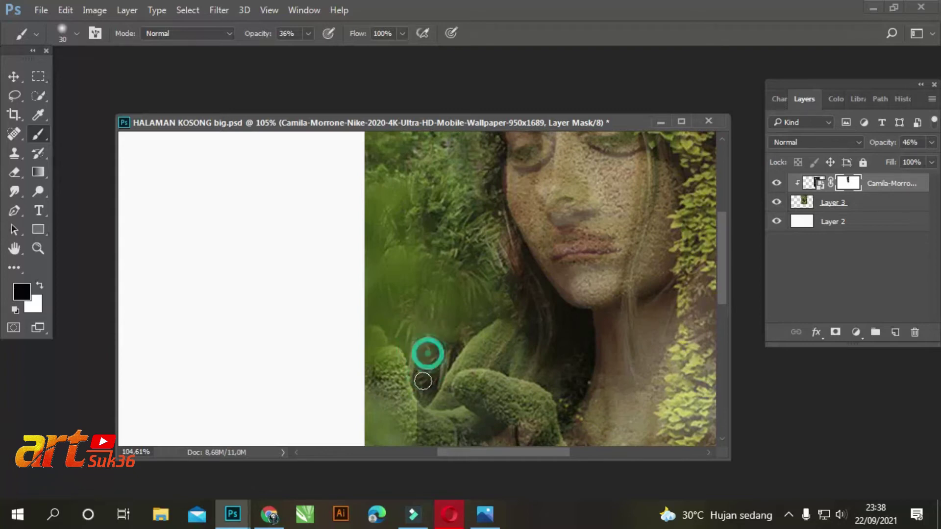
mouse_move(441, 306)
mouse_down()
mouse_move(361, 299)
mouse_move(387, 324)
mouse_up()
click(436, 231)
Step: Select the portrait and Layer 3 together, enlarge both, and position them on the right side of the canvas
scroll(431, 235, down, 5)
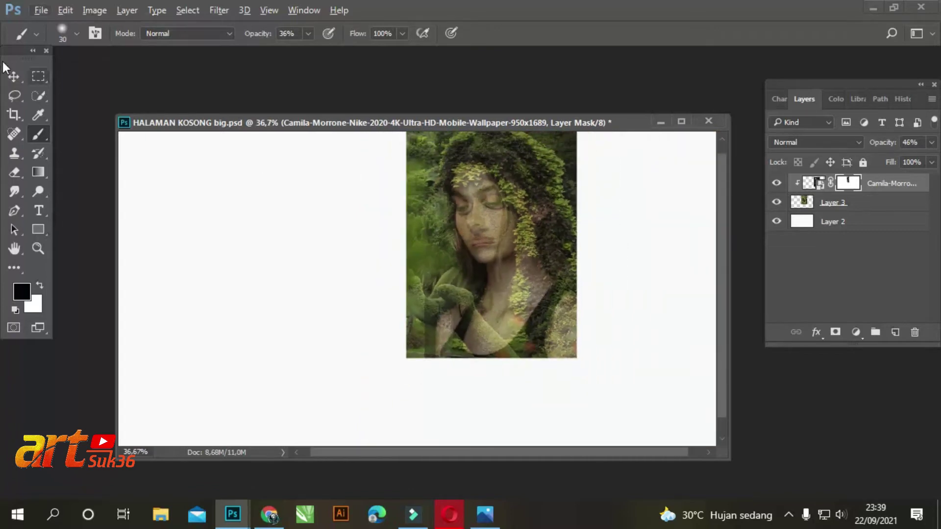
click(14, 76)
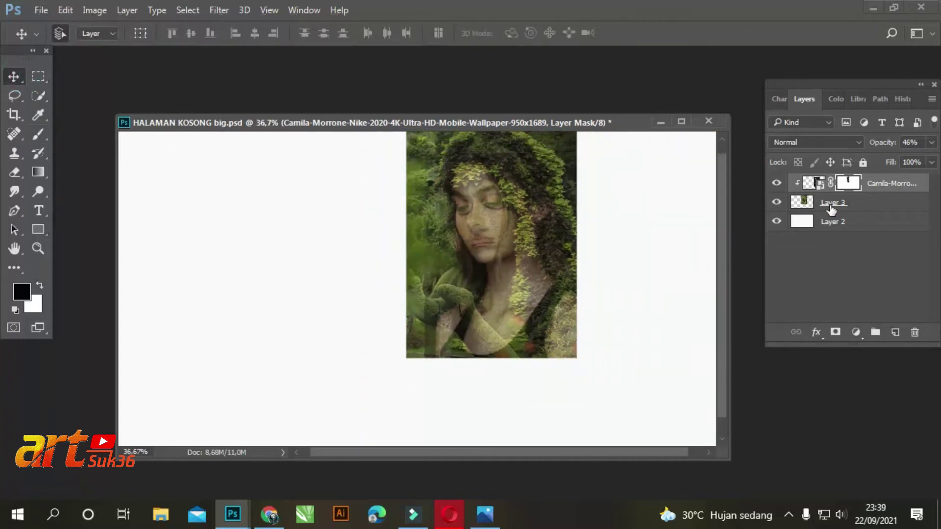
click(832, 209)
drag(488, 197, 500, 270)
key(ctrl+t)
drag(598, 200, 657, 134)
drag(520, 246, 634, 264)
drag(577, 253, 577, 272)
drag(492, 153, 478, 129)
drag(605, 196, 620, 197)
click(607, 195)
key(Return)
Step: Widen the document window and shift both pictures against the canvas's right edge
drag(731, 209, 763, 206)
drag(675, 213, 702, 235)
key(ctrl)
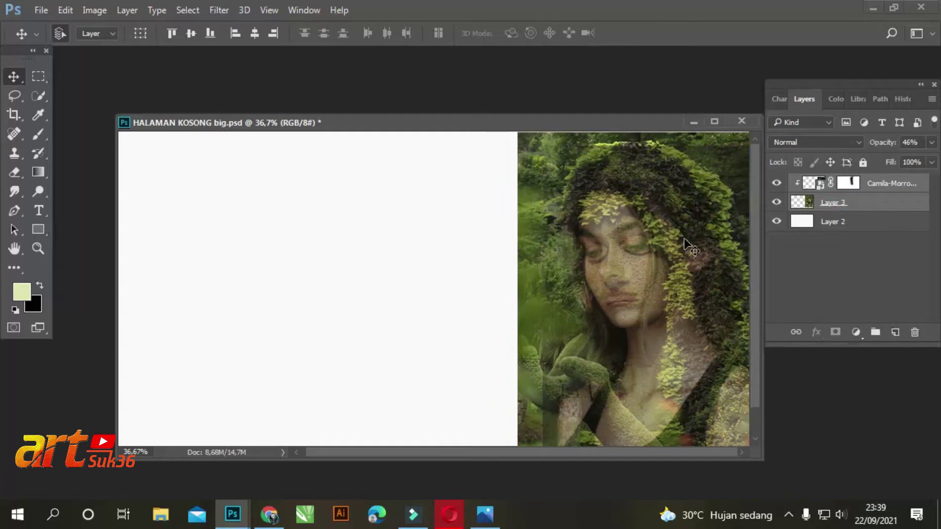
Step: Set Layer 3's opacity to 100% and the portrait layer's opacity to 70%
click(932, 143)
drag(926, 159, 937, 167)
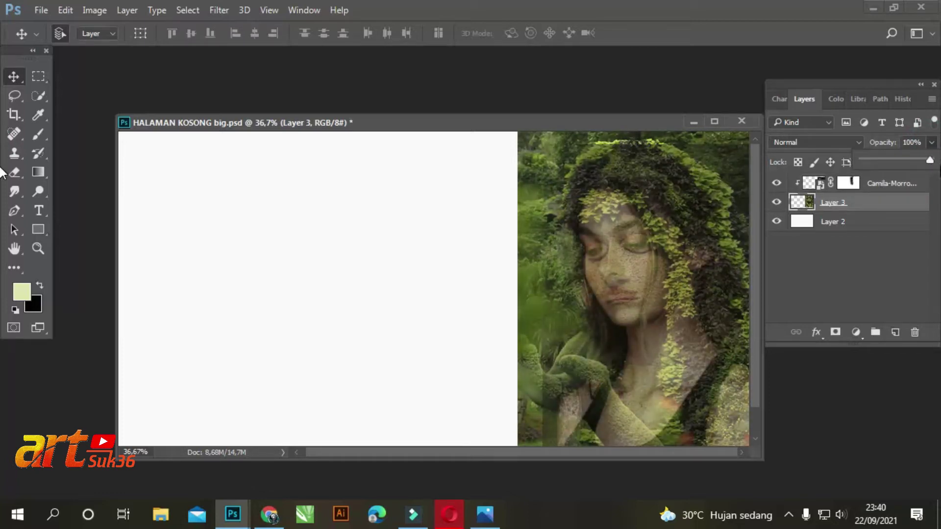
click(849, 208)
click(872, 182)
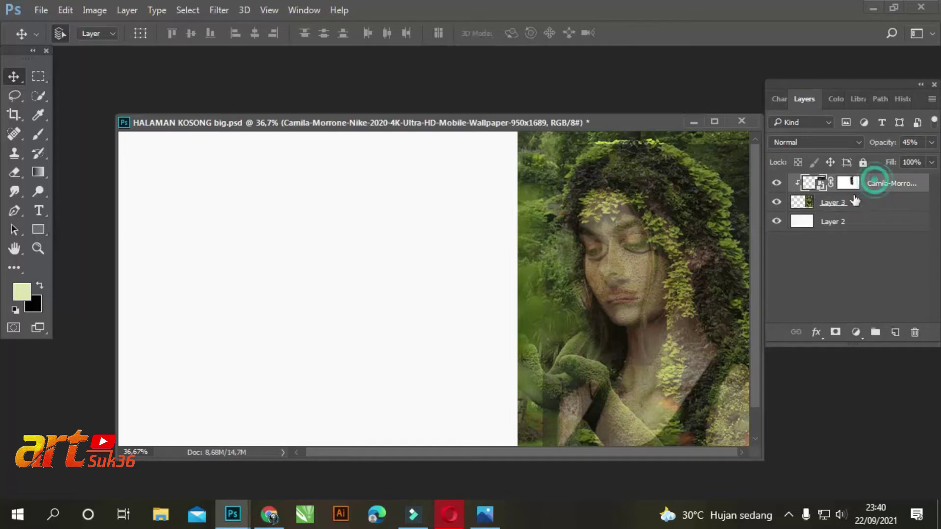
click(773, 184)
click(932, 142)
drag(892, 160, 909, 163)
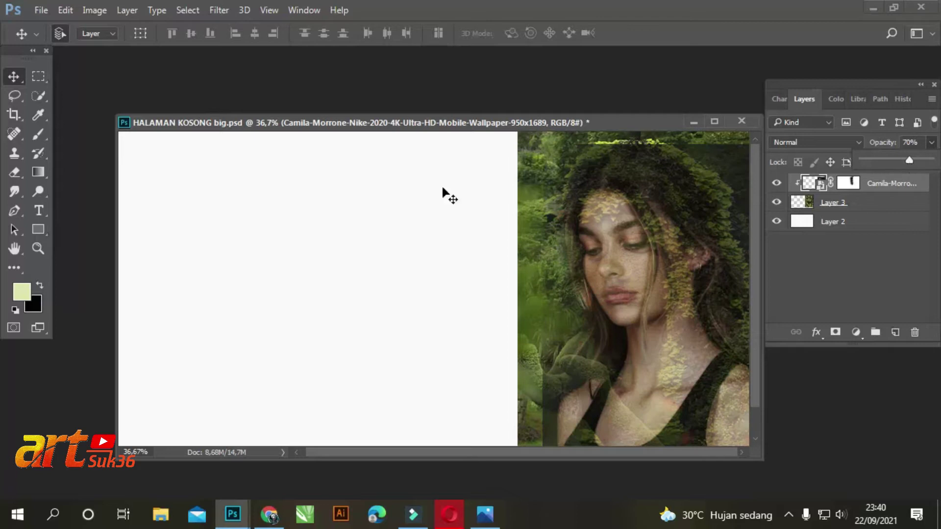
Step: Paint black on the portrait's layer mask with an enlarged brush to reveal the ivy hood over the head
click(38, 134)
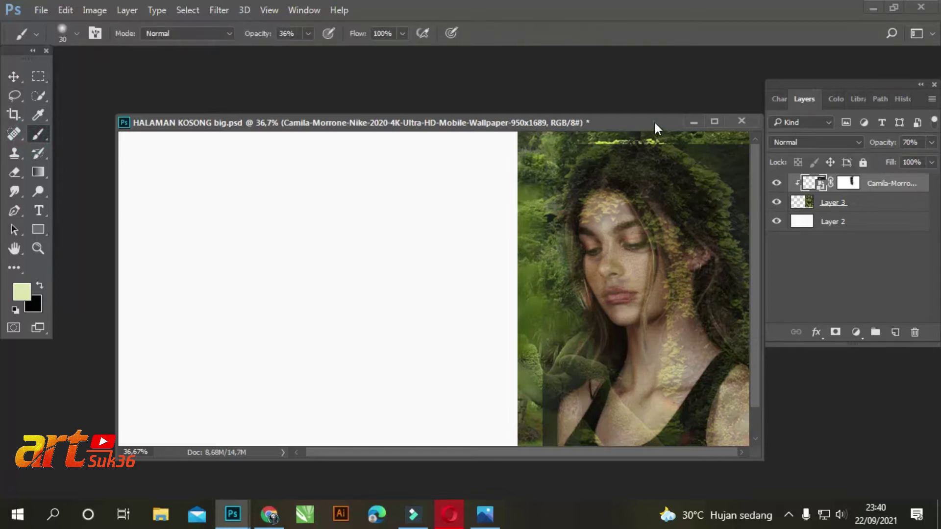
key(d)
click(850, 182)
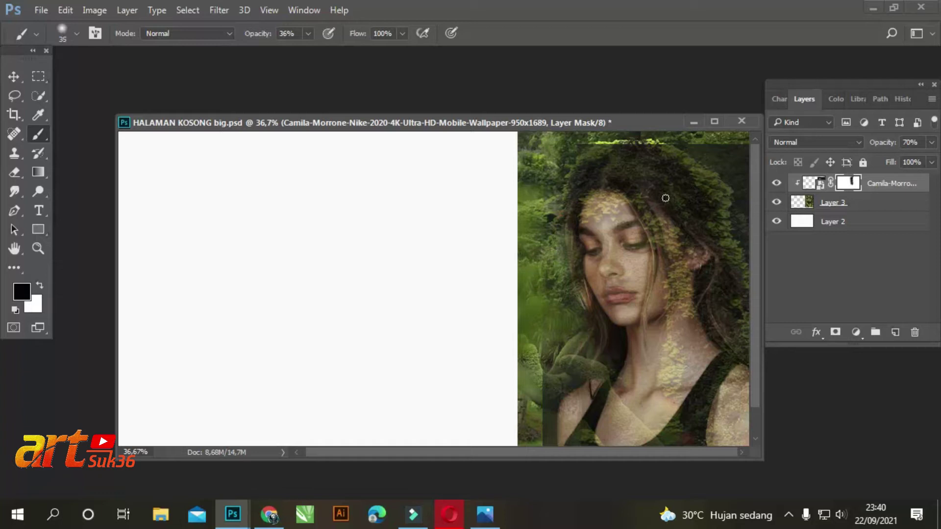
key(bracketright)
key(bracketright)
key(bracketright)
key(bracketright)
key(bracketright)
mouse_move(612, 163)
mouse_down()
mouse_move(637, 155)
mouse_move(658, 175)
mouse_move(685, 178)
mouse_move(629, 150)
mouse_move(579, 163)
mouse_move(550, 190)
mouse_move(639, 148)
mouse_move(685, 168)
mouse_move(716, 200)
mouse_move(732, 273)
mouse_move(681, 191)
mouse_move(687, 183)
mouse_move(630, 164)
mouse_move(575, 176)
mouse_move(698, 203)
mouse_move(709, 223)
mouse_move(662, 209)
mouse_up()
Step: Mask the portrait with a smaller 60 to 90 px brush to reveal the hood's side, the forehead leaves and the hanging vine
key(bracketleft)
key(bracketleft)
key(bracketleft)
key(bracketleft)
mouse_move(573, 182)
mouse_down()
mouse_move(552, 228)
mouse_move(567, 294)
mouse_up()
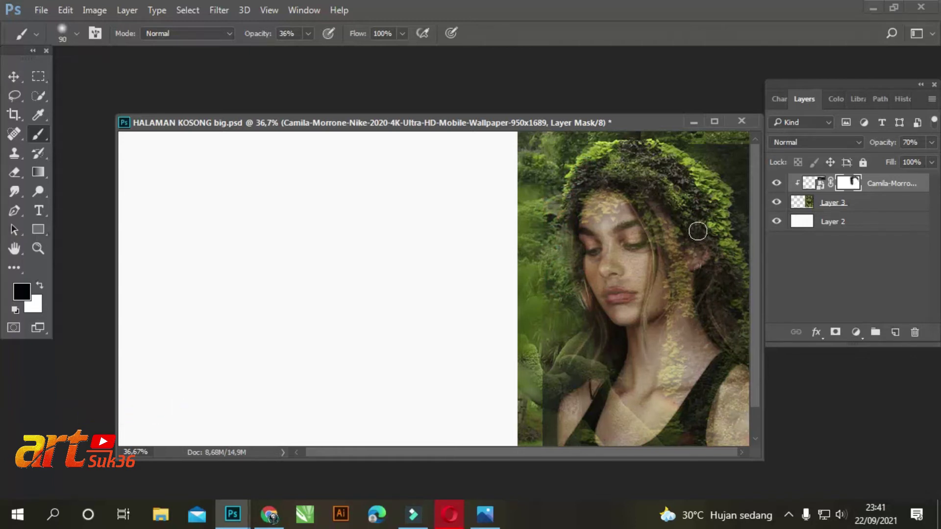
mouse_move(657, 187)
mouse_down()
mouse_move(599, 200)
mouse_move(639, 197)
mouse_move(653, 229)
mouse_move(675, 239)
mouse_move(674, 205)
mouse_up()
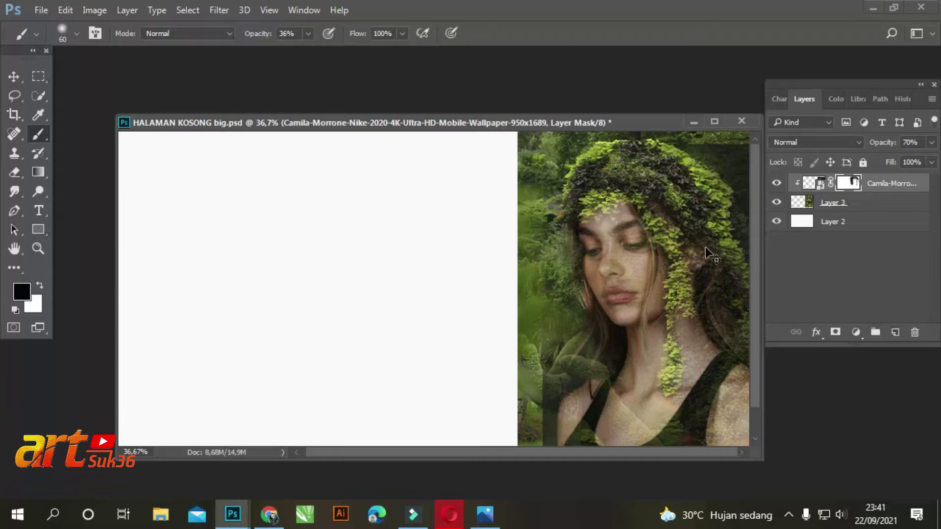
Step: Paint black at 36% opacity on the portrait's mask around the ear, temple and dark hair to bring out the ivy
click(719, 246)
click(691, 234)
click(715, 288)
click(717, 314)
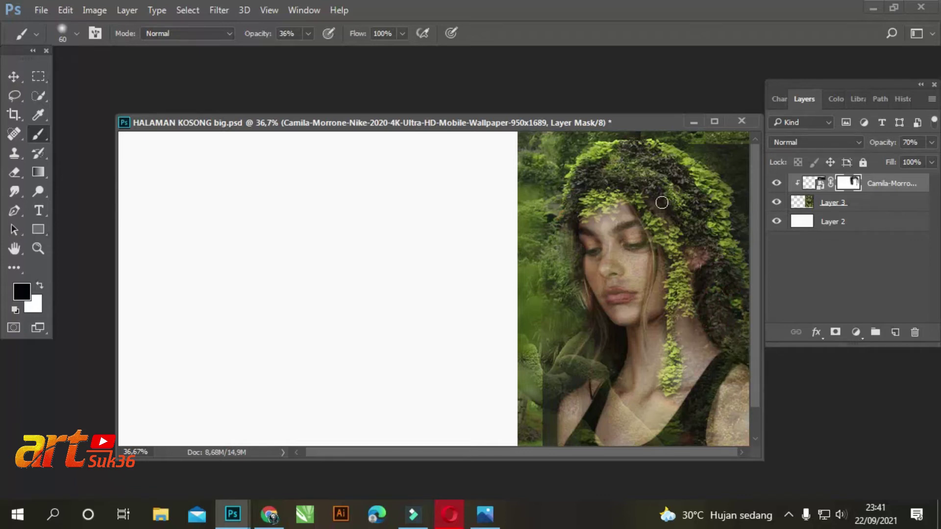
click(657, 206)
click(672, 226)
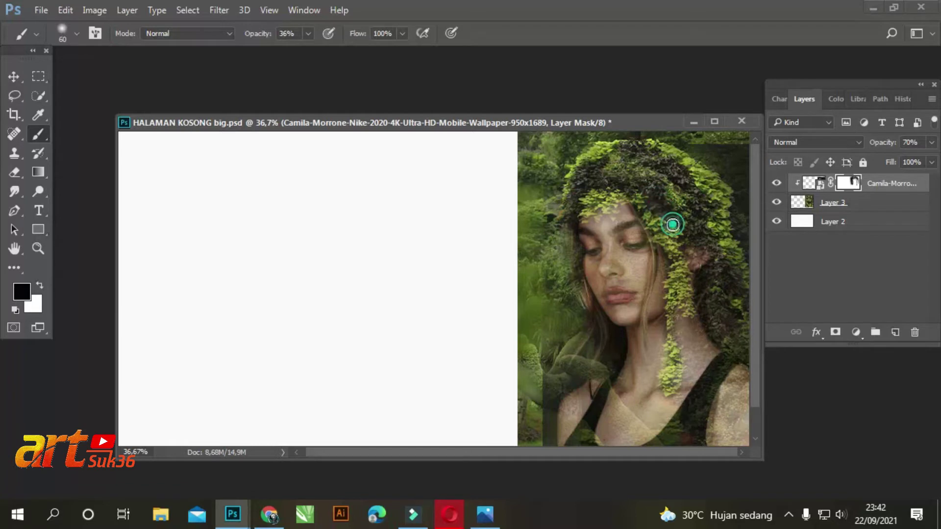
Step: Mask the portrait over the lower front corner to reveal the statue's mossy hand and forearm
click(932, 142)
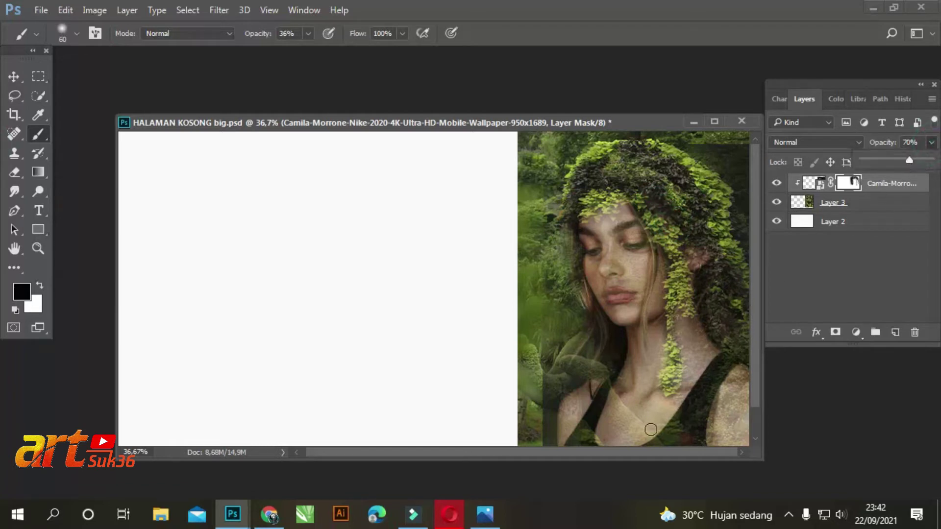
click(595, 375)
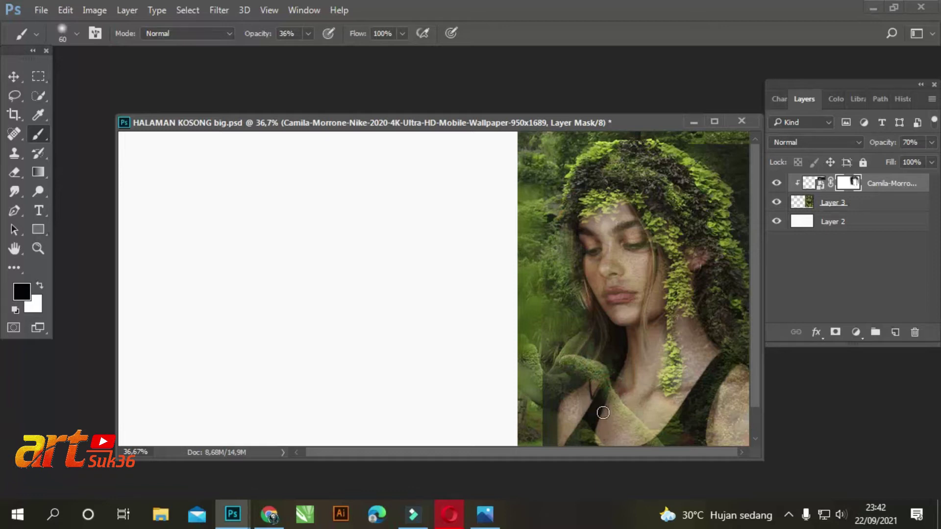
mouse_move(596, 402)
mouse_down()
mouse_move(626, 436)
mouse_move(579, 396)
mouse_up()
mouse_move(564, 435)
mouse_down()
mouse_move(603, 454)
mouse_move(566, 443)
mouse_move(557, 415)
mouse_move(541, 433)
mouse_move(555, 397)
mouse_move(580, 414)
mouse_move(588, 384)
mouse_move(560, 380)
mouse_up()
mouse_move(535, 414)
mouse_down()
mouse_move(563, 377)
mouse_move(523, 380)
mouse_move(521, 417)
mouse_move(610, 434)
mouse_up()
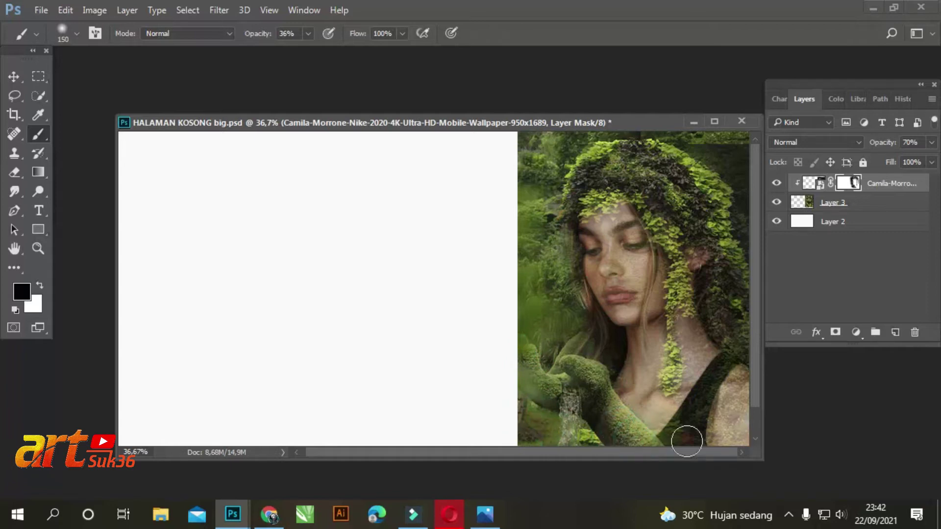
Step: Mask the woman's shoulder and black top with a 150 px brush to reveal the ivy and flowers underneath
mouse_move(678, 438)
mouse_down()
mouse_move(723, 431)
mouse_move(740, 411)
mouse_move(735, 384)
mouse_move(746, 448)
mouse_move(741, 362)
mouse_move(713, 376)
mouse_up()
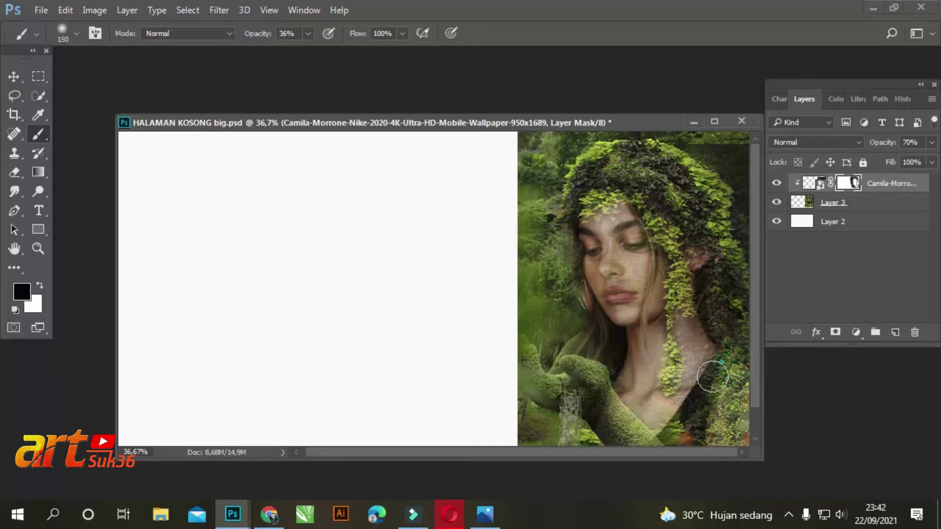
drag(674, 426, 661, 437)
drag(727, 342, 724, 354)
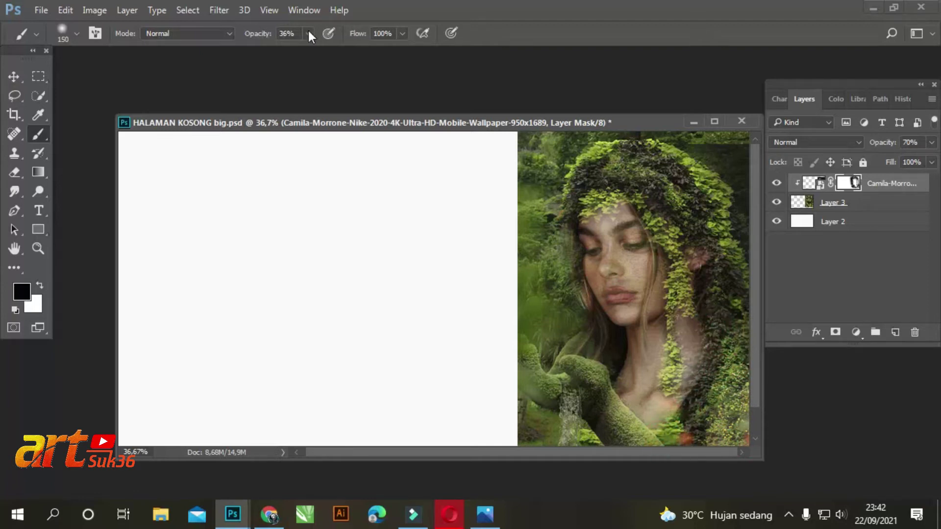
Step: Lower the brush opacity to 12%, enlarge it to 400 px and softly mask the portrait's neck, chest and outer edges
drag(700, 379, 690, 392)
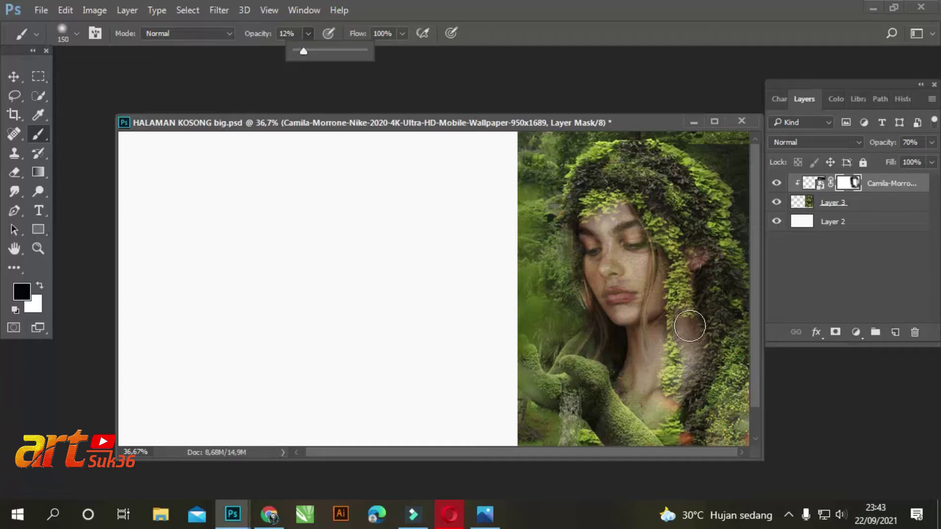
key(])
key(])
key(])
key(])
key(])
mouse_move(688, 348)
mouse_down()
mouse_move(640, 392)
mouse_move(654, 401)
mouse_move(652, 431)
mouse_up()
mouse_move(563, 363)
mouse_down()
mouse_move(552, 380)
mouse_move(545, 424)
mouse_up()
click(594, 433)
click(706, 173)
click(535, 165)
drag(536, 164, 517, 199)
Step: Open the dark clover photo 6eb39f24040af3a62cf54adbceb9d7f0, bring it into HALAMAN KOSONG big.psd and place its layer beneath Layer 3
key(ctrl+o)
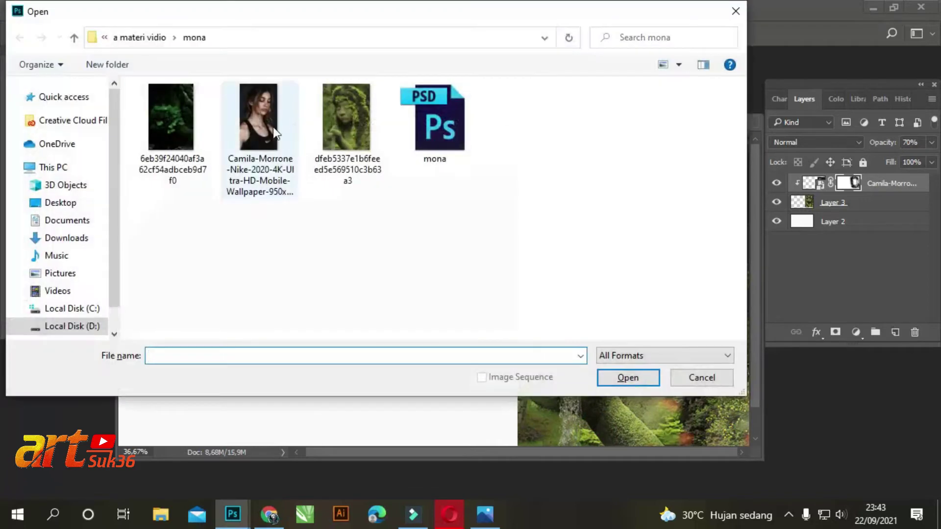
click(177, 122)
click(640, 378)
drag(558, 141, 546, 168)
click(14, 76)
mouse_move(746, 257)
mouse_down()
mouse_move(613, 266)
mouse_move(361, 253)
mouse_up()
drag(833, 192, 841, 240)
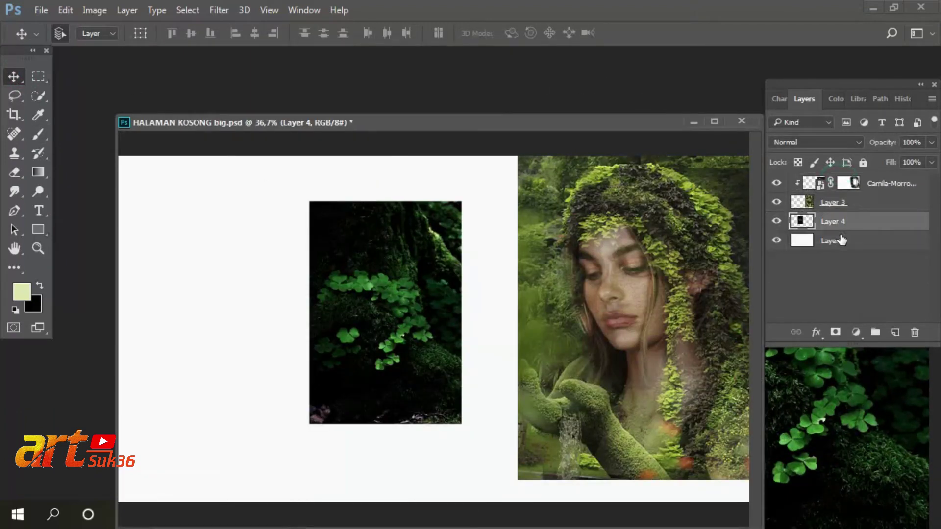
Step: Move the clover picture over the blank side of the canvas and scale it to 226.24% width and 164.81% height
drag(439, 226, 389, 252)
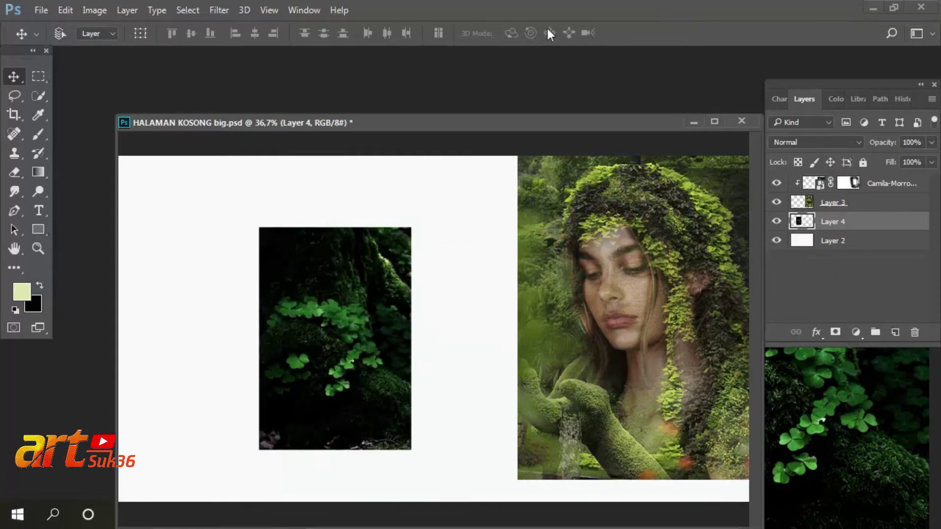
key(ctrl+t)
drag(255, 229, 198, 138)
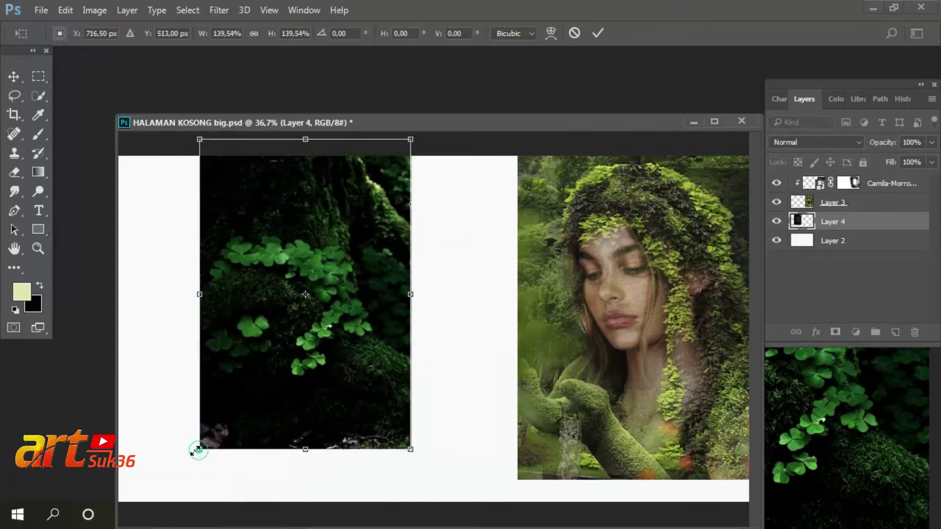
drag(199, 450, 163, 504)
drag(319, 226, 270, 244)
drag(359, 341, 452, 375)
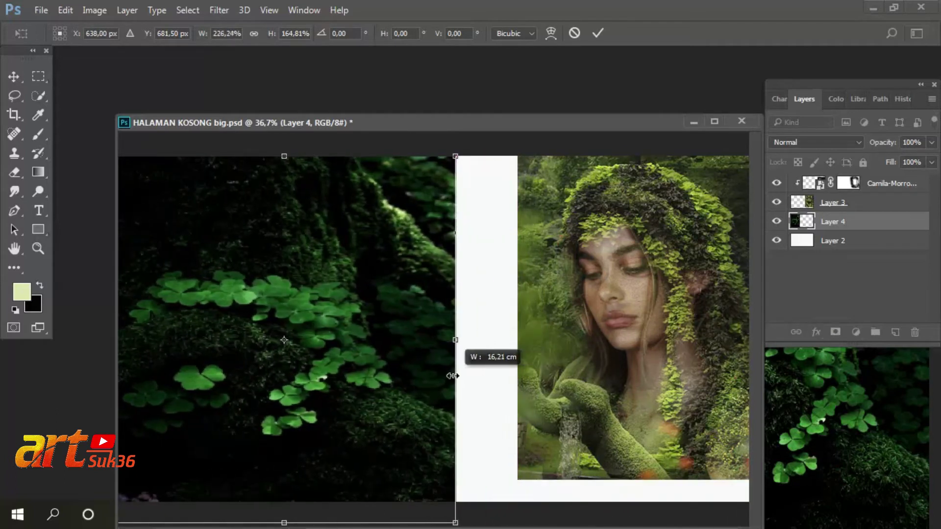
mouse_move(329, 252)
mouse_down()
mouse_move(482, 242)
mouse_move(319, 242)
mouse_up()
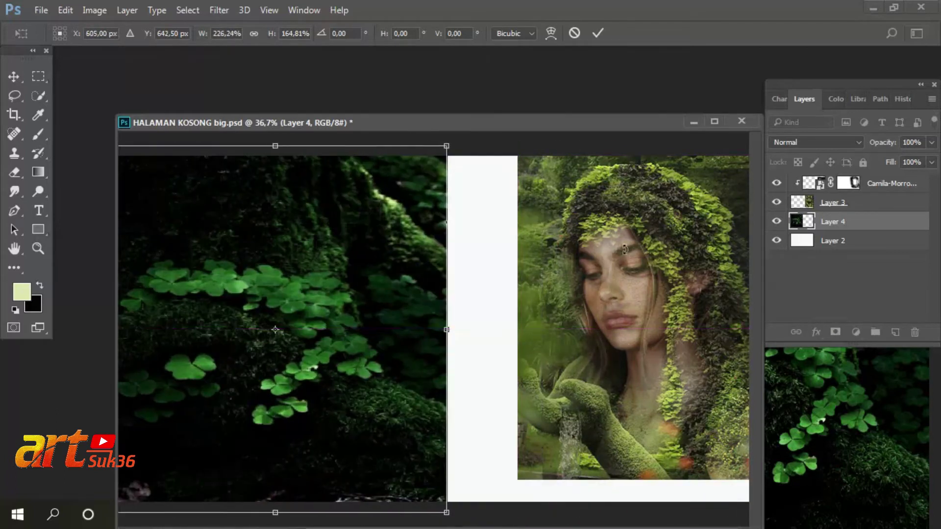
key(Return)
Step: Enlarge the portrait and Layer 3 together so they span the full height of the canvas
click(877, 199)
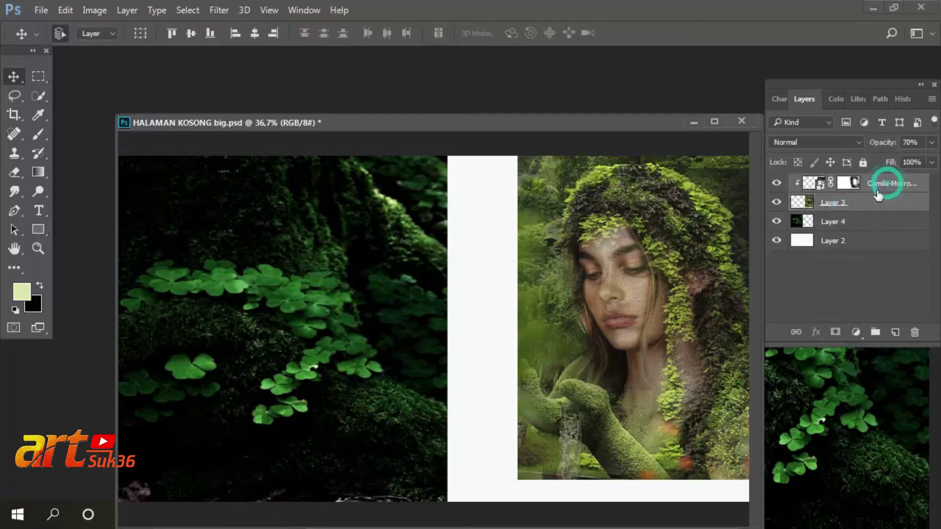
scroll(569, 289, down, 2)
key(ctrl+t)
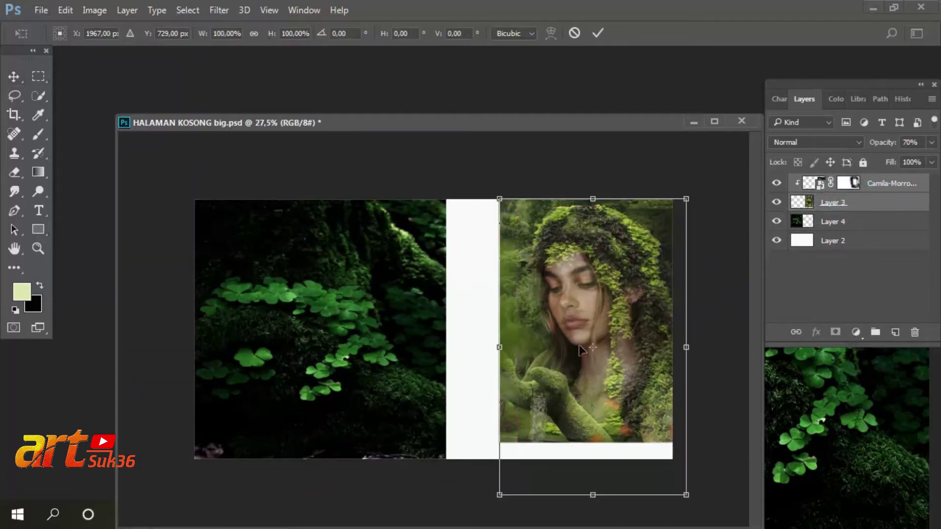
drag(499, 494, 484, 519)
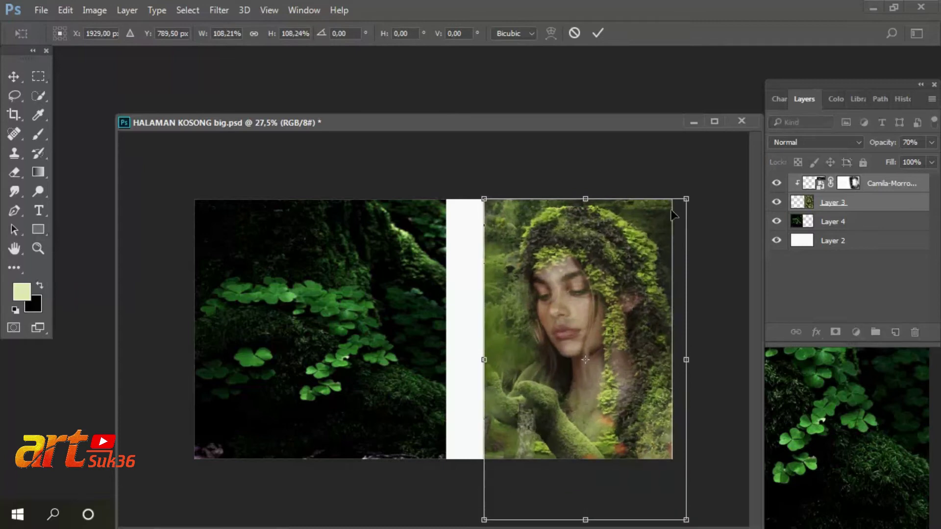
drag(689, 198, 693, 191)
drag(650, 253, 650, 260)
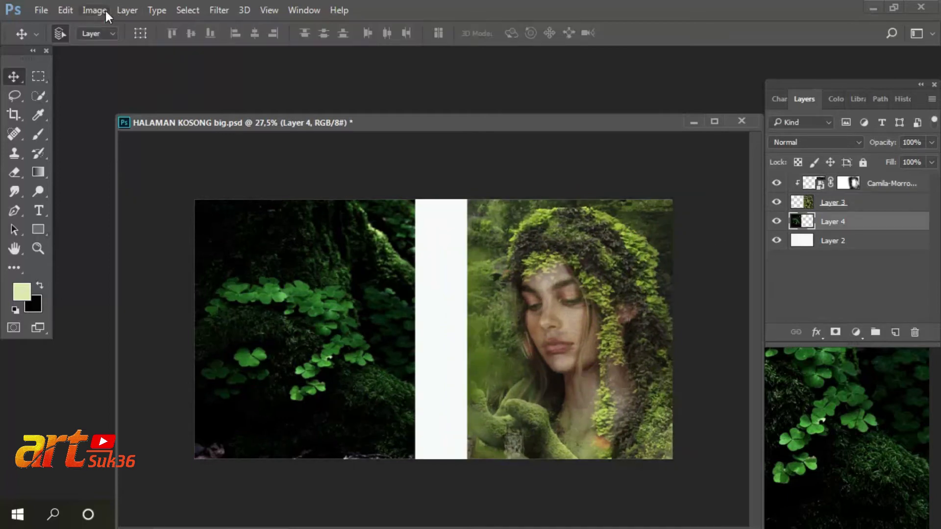
Step: Apply Hue/Saturation to the clover layer with hue -38 and saturation +17
click(104, 11)
mouse_move(103, 49)
click(287, 122)
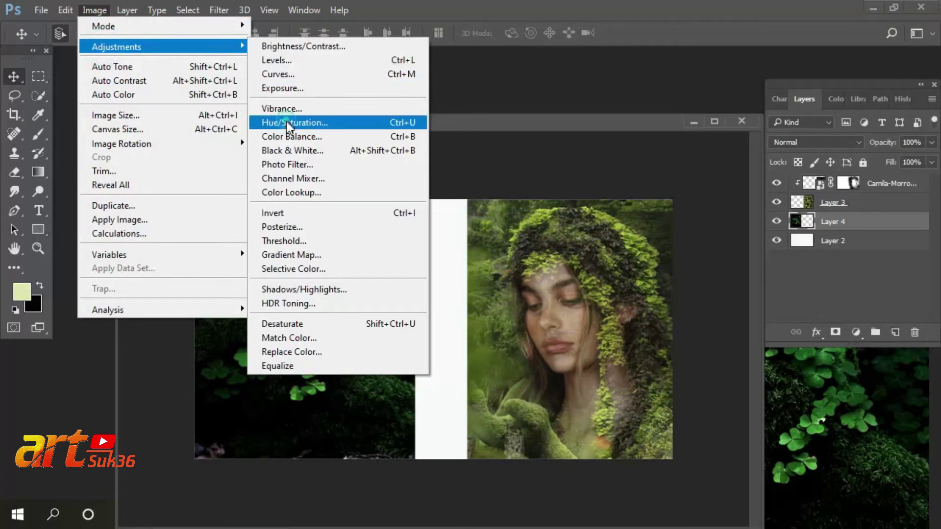
click(289, 124)
drag(722, 167, 701, 168)
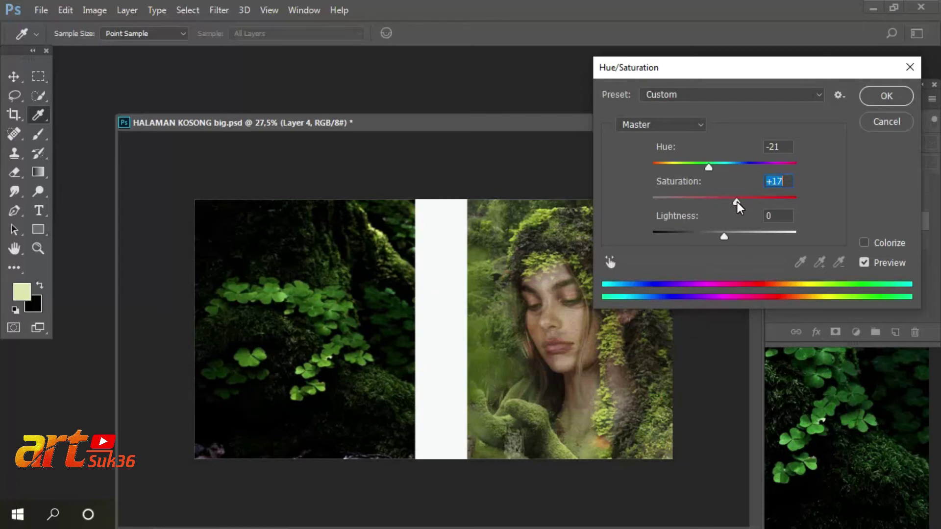
mouse_move(709, 168)
mouse_down()
mouse_move(699, 164)
mouse_move(716, 164)
mouse_move(685, 164)
mouse_move(700, 166)
mouse_up()
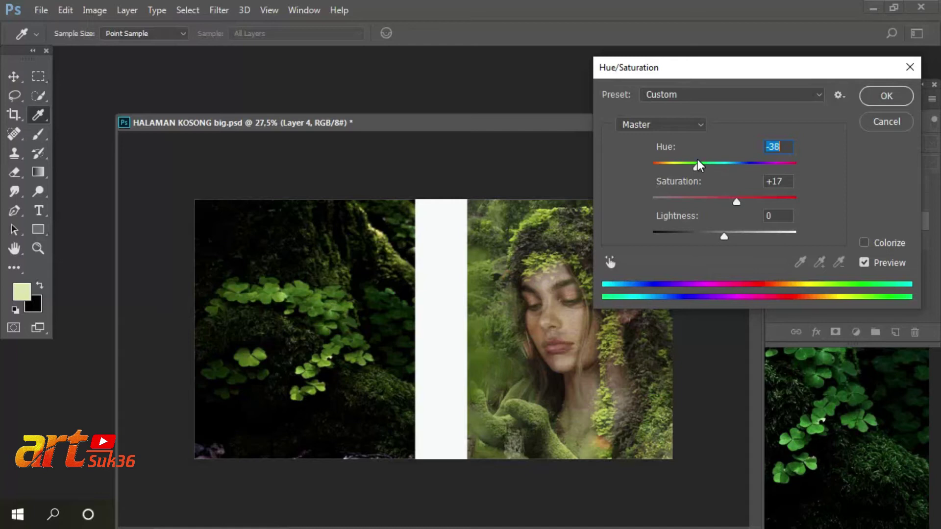
click(887, 96)
Step: Shift the clover picture behind the portrait, duplicate its layer and offset the copy toward the empty side of the canvas
key(v)
drag(256, 235, 473, 250)
drag(840, 225, 895, 333)
drag(441, 248, 315, 250)
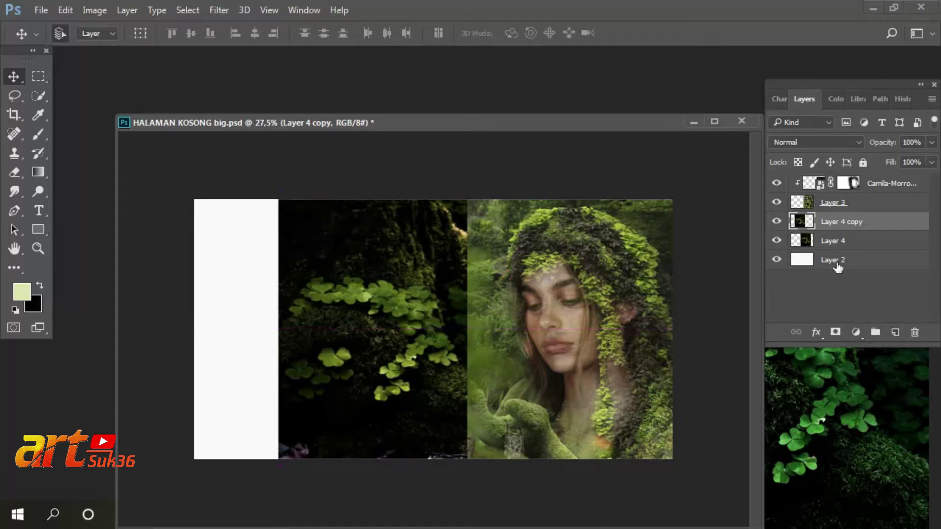
Step: Fill Layer 2 with black (#000000) as the background
click(837, 265)
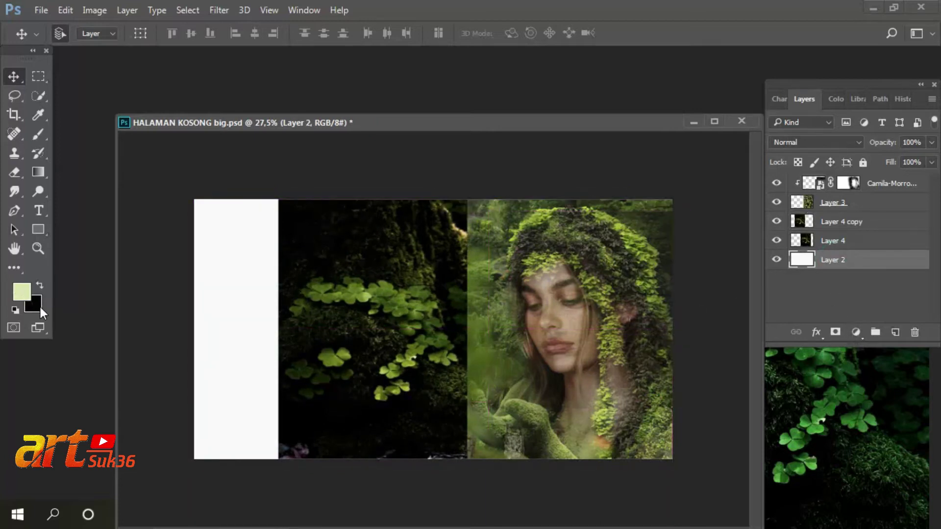
click(36, 305)
click(461, 301)
click(603, 104)
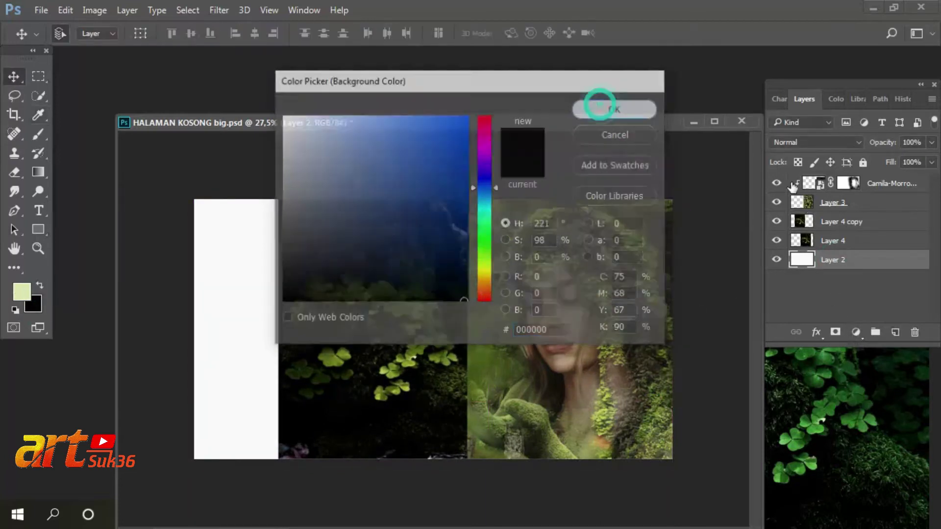
key(ctrl+BackSpace)
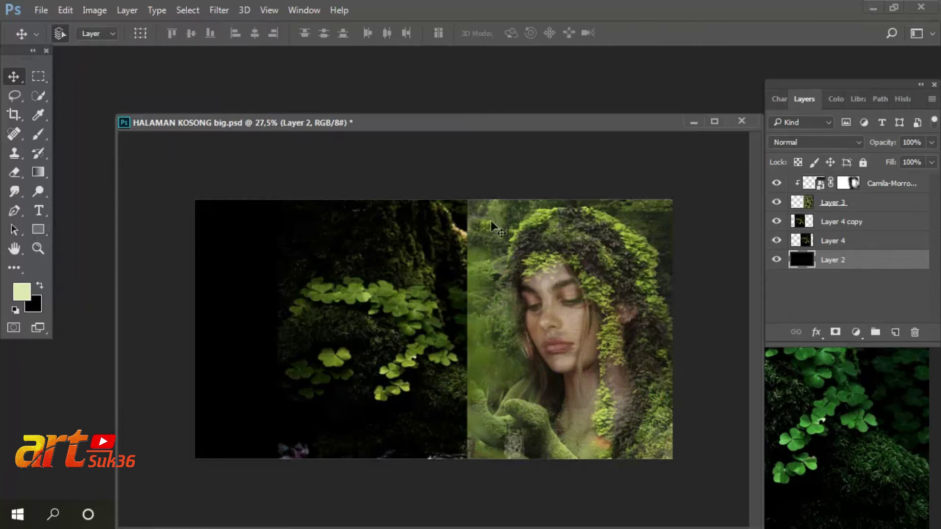
Step: Add a layer mask to Layer 4 copy and fade its outer side into the black with an 800 px brush at 17% opacity
click(328, 271)
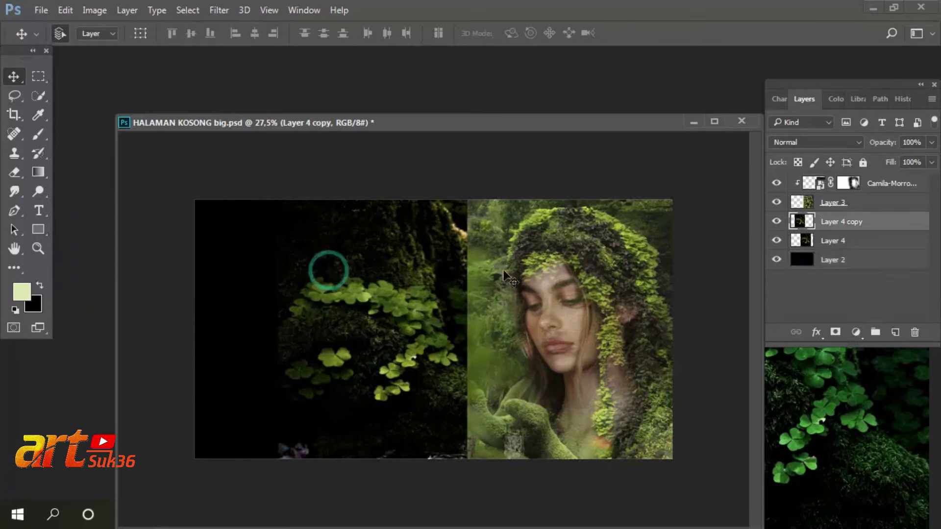
click(836, 332)
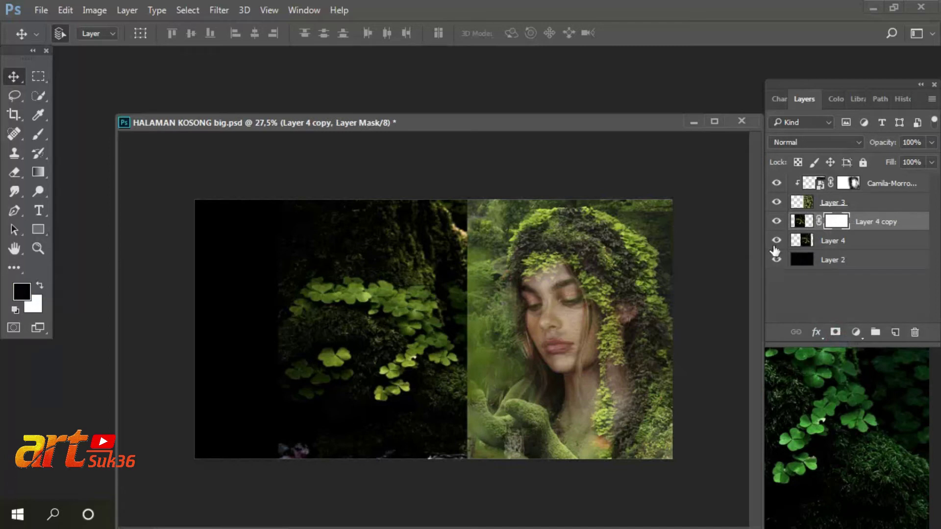
click(32, 140)
click(311, 34)
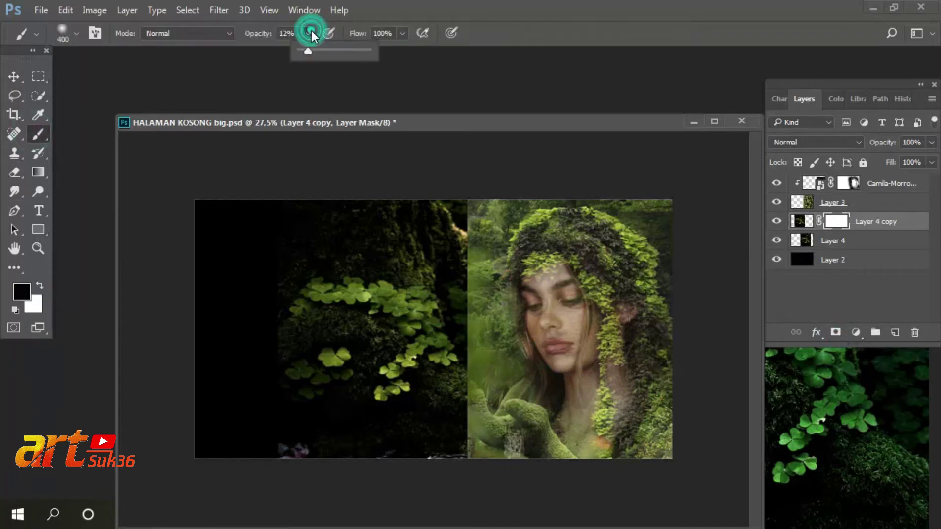
drag(308, 49, 309, 49)
click(550, 120)
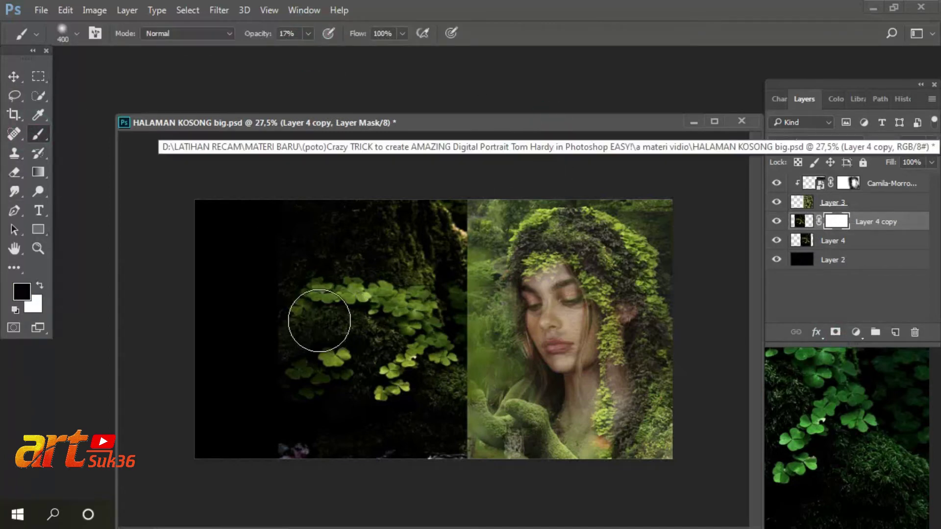
key(bracketright)
key(bracketright)
key(bracketright)
key(bracketright)
mouse_move(301, 269)
mouse_down()
mouse_move(287, 280)
mouse_move(300, 322)
mouse_move(277, 434)
mouse_move(326, 286)
mouse_move(384, 318)
mouse_move(355, 393)
mouse_move(307, 219)
mouse_move(294, 395)
mouse_move(420, 336)
mouse_move(418, 319)
mouse_move(379, 290)
mouse_move(383, 452)
mouse_move(391, 445)
mouse_move(365, 454)
mouse_up()
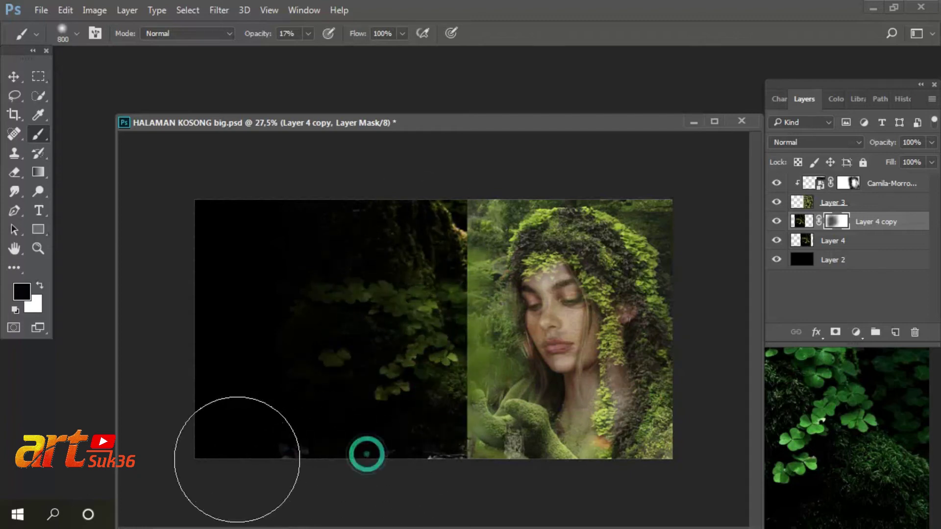
Step: Compare the blend with the portrait layer hidden and shown, and add a layer mask to Layer 3
click(13, 77)
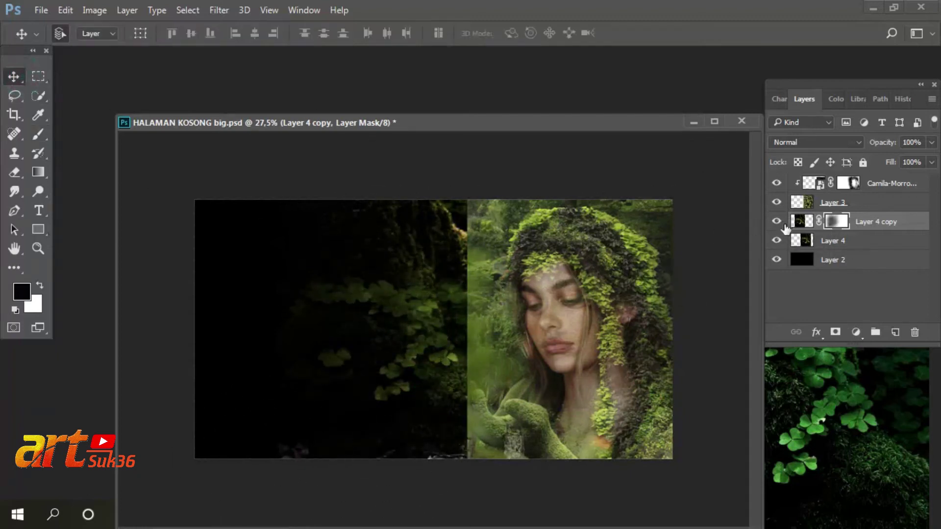
click(777, 186)
click(777, 185)
click(845, 208)
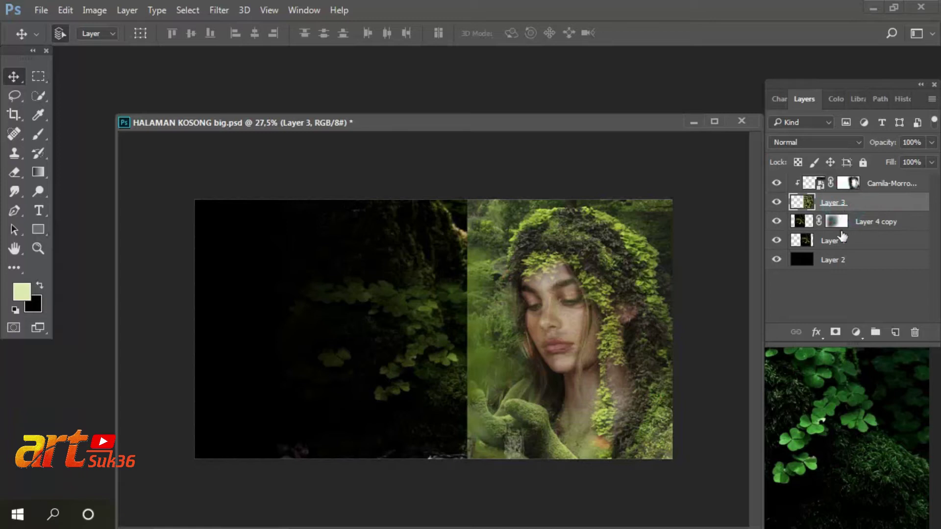
click(835, 333)
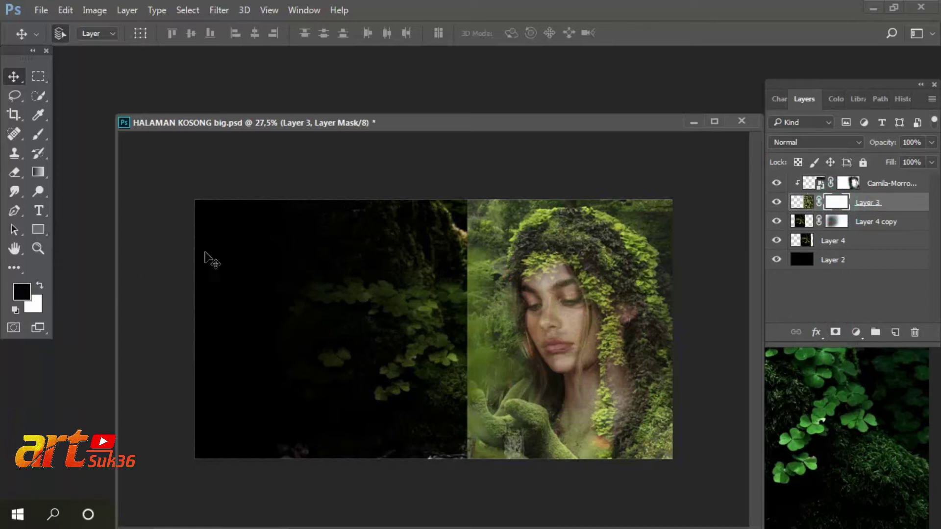
click(810, 207)
click(889, 206)
click(877, 223)
click(861, 243)
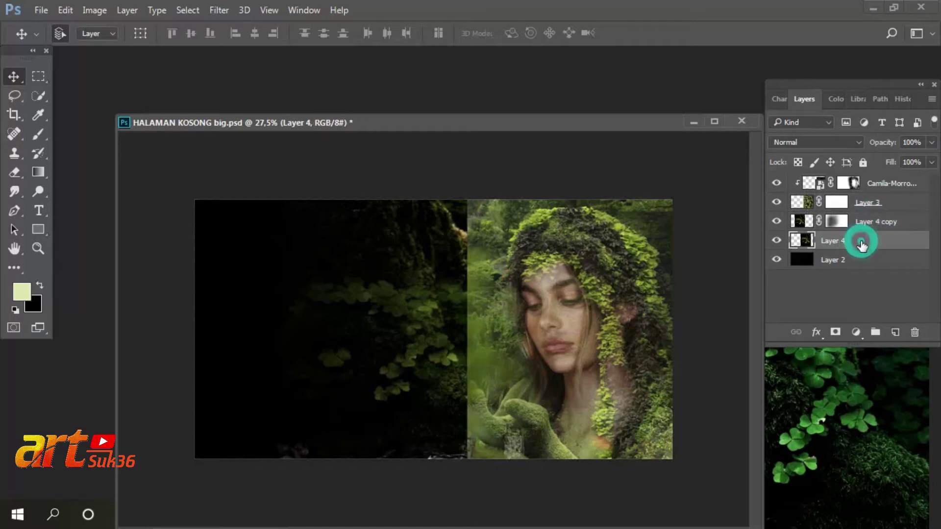
click(867, 207)
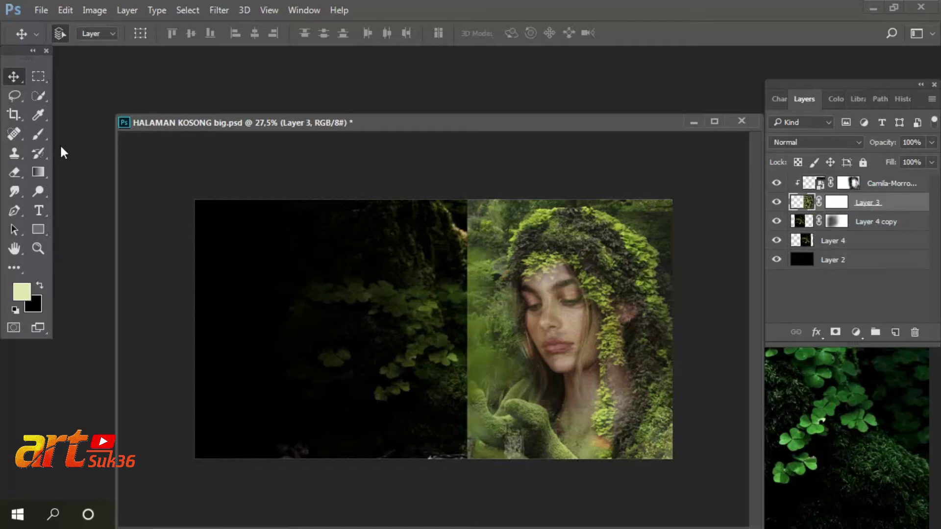
Step: Fade Layer 3's hard vertical edge beside the hood and hair on its mask with a 250 px black brush at 17% opacity
click(36, 134)
click(836, 202)
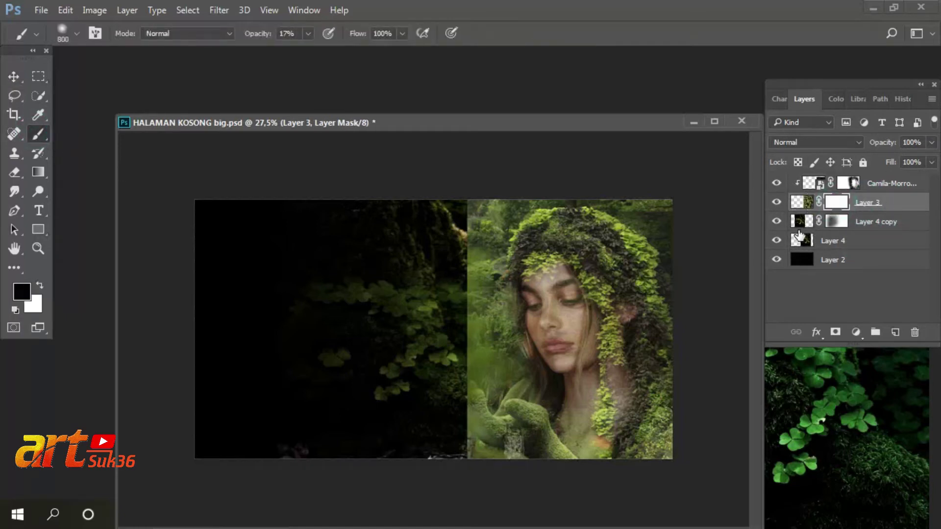
key(bracketleft)
key(bracketleft)
key(bracketleft)
key(bracketleft)
key(bracketleft)
key(bracketleft)
mouse_move(485, 214)
mouse_down()
mouse_move(459, 220)
mouse_move(495, 197)
mouse_move(464, 238)
mouse_move(468, 303)
mouse_move(452, 309)
mouse_move(453, 336)
mouse_move(452, 293)
mouse_move(449, 308)
mouse_move(456, 351)
mouse_move(462, 356)
mouse_move(467, 338)
mouse_move(471, 361)
mouse_move(451, 314)
mouse_move(436, 340)
mouse_move(463, 324)
mouse_move(425, 265)
mouse_move(455, 346)
mouse_move(497, 390)
mouse_move(441, 356)
mouse_move(516, 391)
mouse_up()
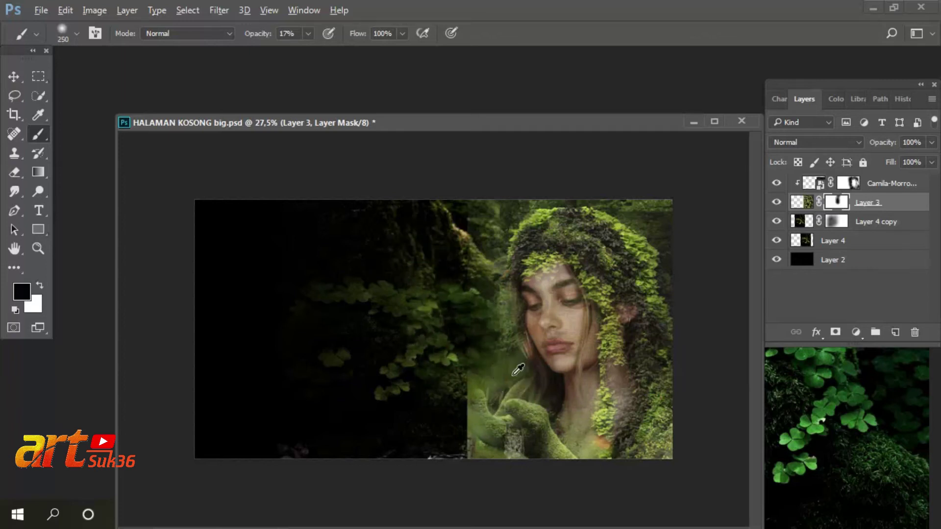
Step: Blend the haze between the clovers, hair and moss on Layer 3's mask with a 175 px brush, and check the layer's visibility
scroll(519, 370, up, 5)
key(bracketleft)
key(bracketleft)
click(427, 418)
click(451, 409)
click(523, 404)
click(556, 390)
click(523, 355)
click(518, 293)
click(515, 334)
click(498, 227)
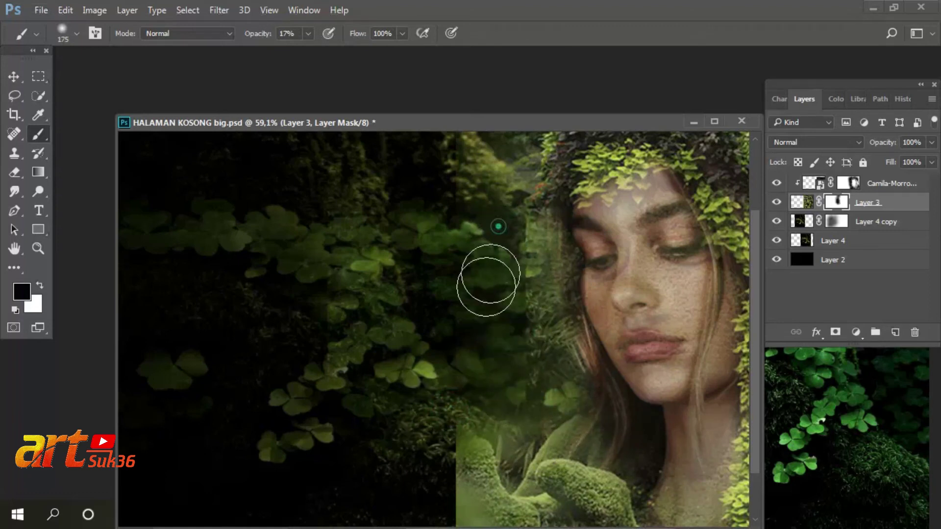
click(775, 202)
click(776, 202)
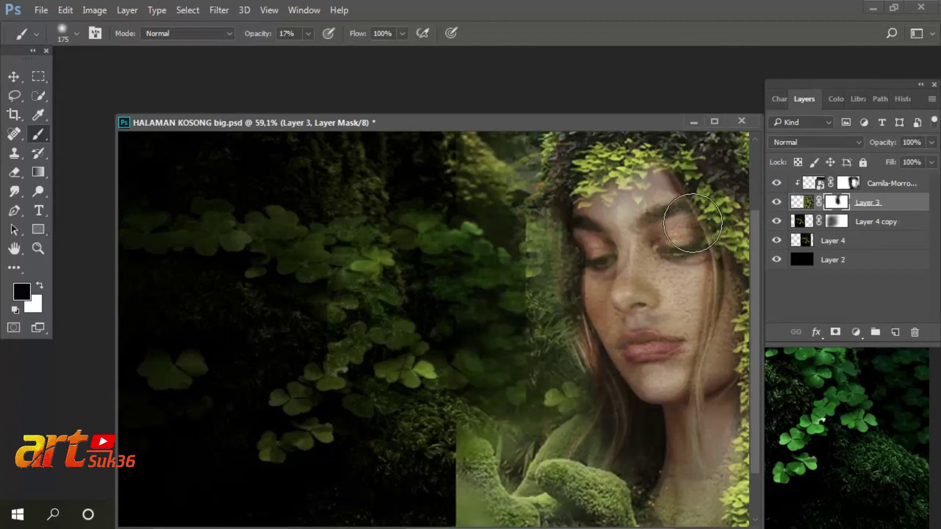
click(14, 76)
click(776, 221)
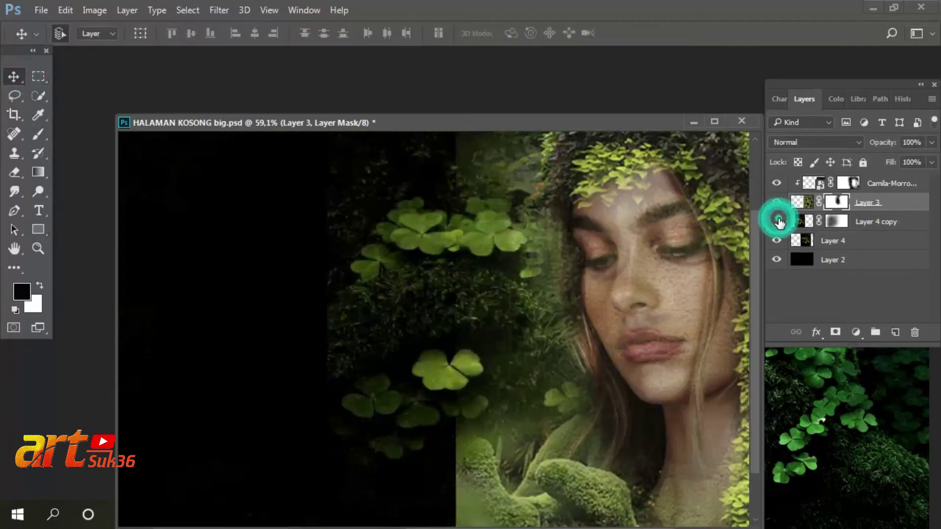
click(776, 221)
drag(682, 290, 682, 291)
key(ctrl+t)
drag(456, 341, 503, 342)
key(ctrl+z)
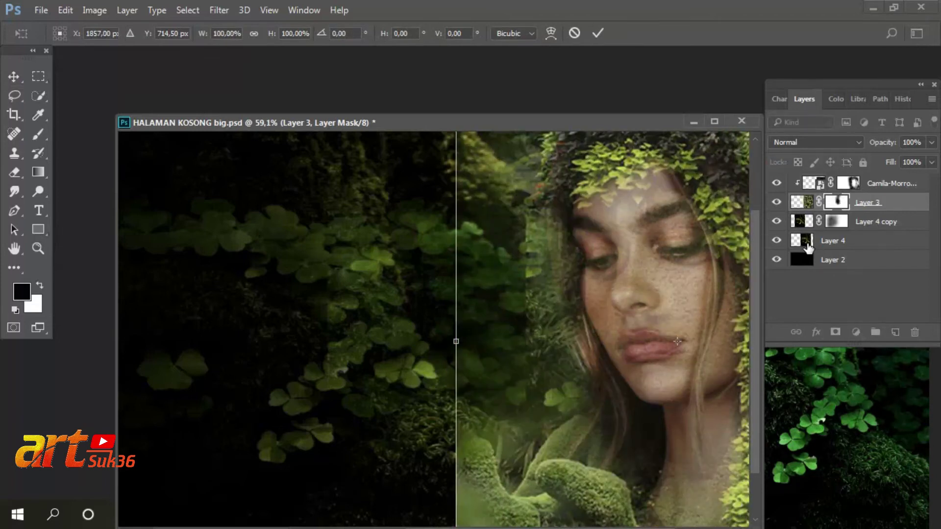
key(Return)
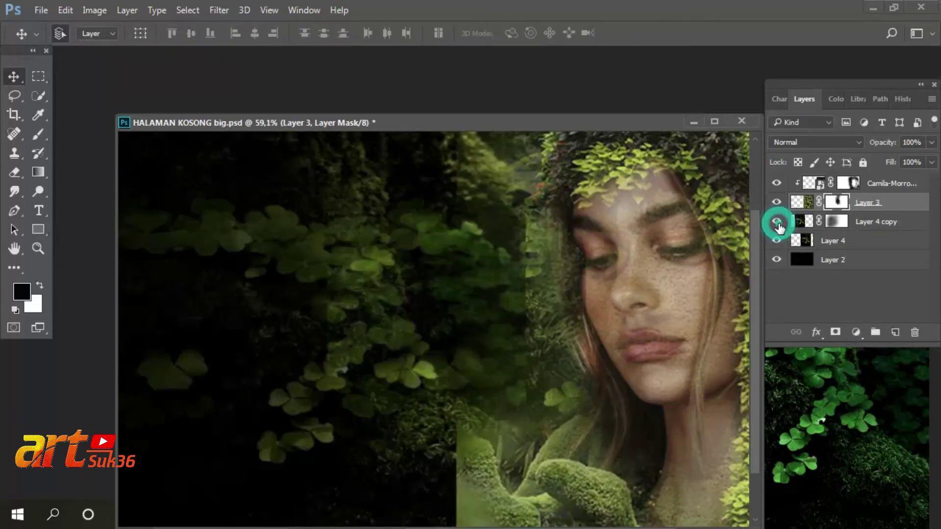
Step: Stretch Layer 4 copy horizontally so the clovers extend further behind the portrait
click(877, 226)
key(ctrl+t)
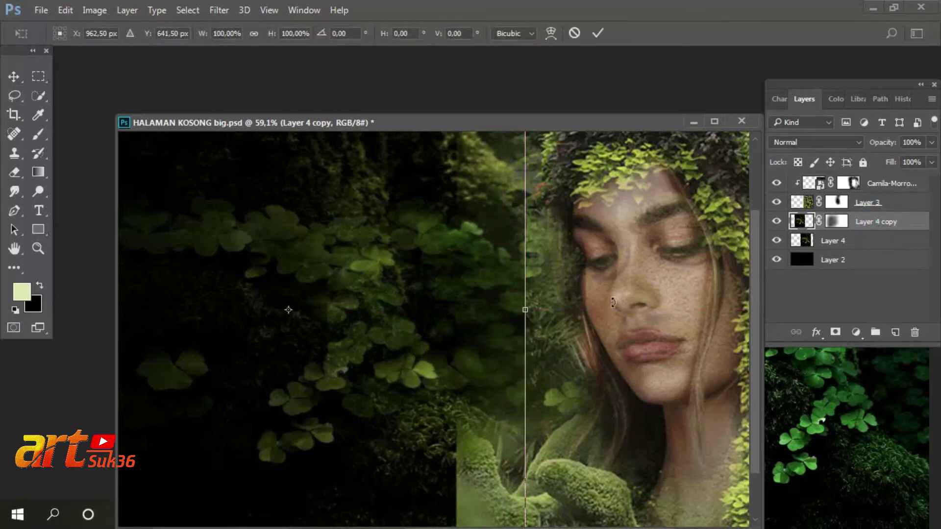
drag(525, 311, 631, 315)
key(Return)
Step: Add a layer mask to Layer 4 and fade its overlapping clovers near the portrait with a 400 px brush at 17% opacity
click(776, 241)
click(776, 241)
click(776, 241)
click(776, 241)
click(841, 241)
click(835, 332)
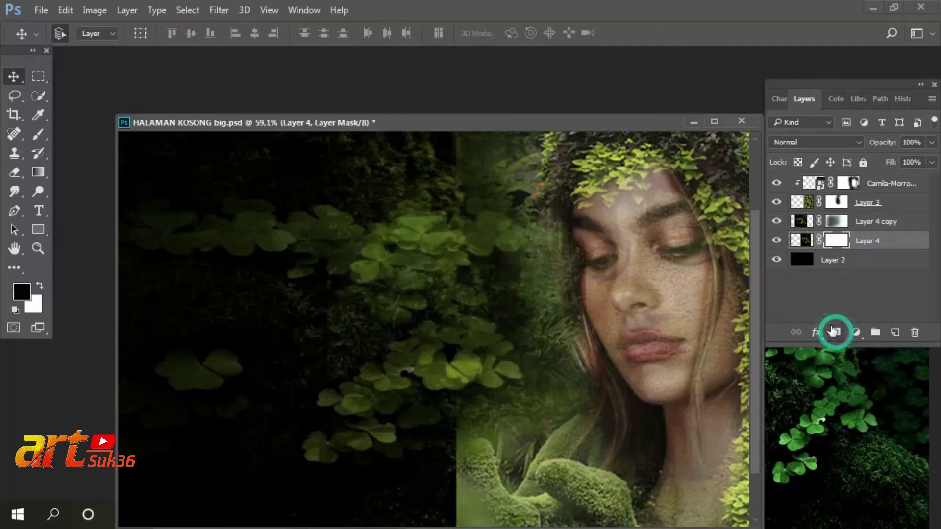
click(38, 134)
key(bracketright)
key(bracketright)
key(bracketright)
key(bracketright)
mouse_move(388, 242)
mouse_down()
mouse_move(345, 365)
mouse_move(353, 192)
mouse_move(351, 280)
mouse_move(385, 395)
mouse_move(353, 394)
mouse_move(359, 423)
mouse_move(466, 232)
mouse_move(437, 192)
mouse_up()
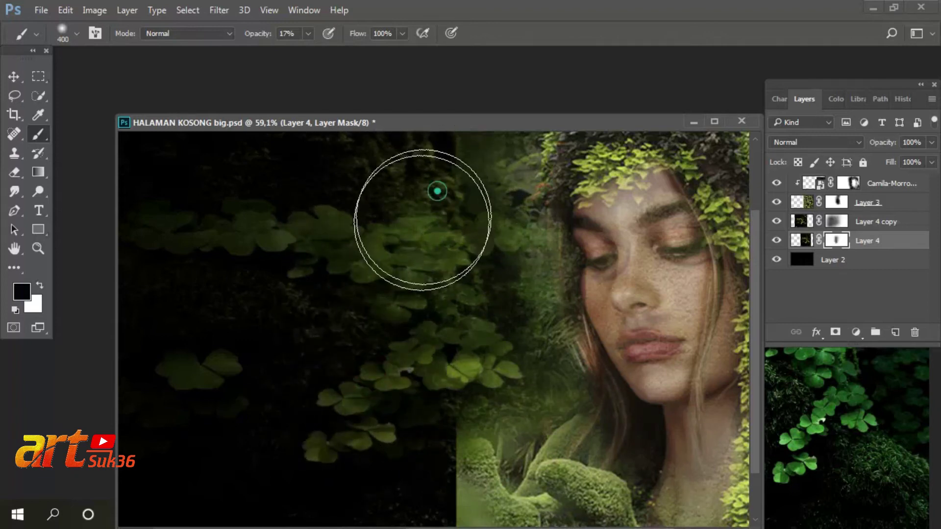
Step: Darken the upper foliage beside the portrait by painting black on Layer 4 copy's mask with the 400 px brush
click(777, 221)
click(777, 221)
click(841, 228)
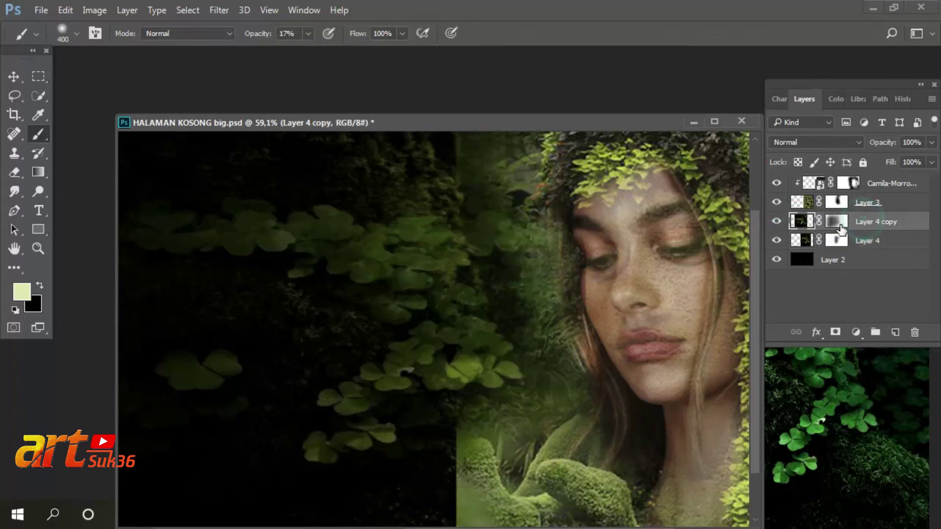
mouse_move(443, 164)
mouse_down()
mouse_move(459, 145)
mouse_move(460, 179)
mouse_move(467, 137)
mouse_up()
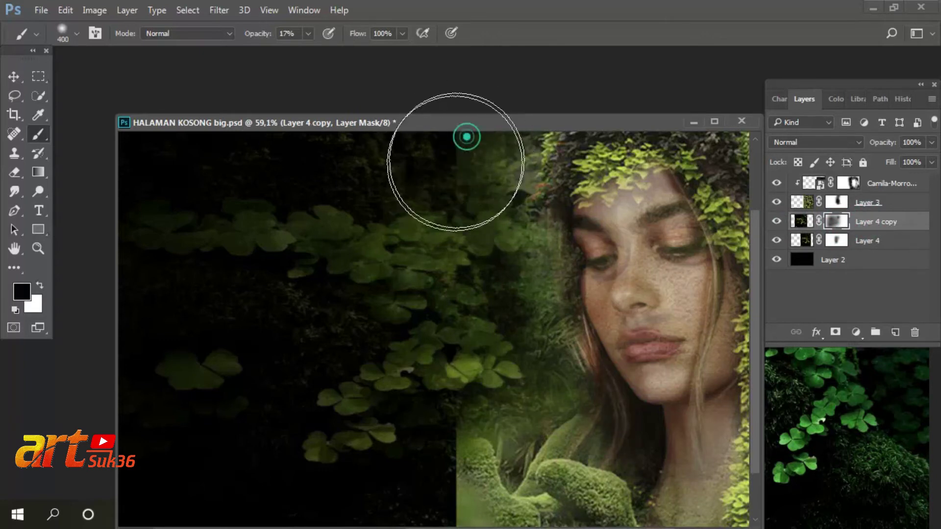
Step: Fade the remaining haze of Layer 3 above the clovers and around the raised mossy hand on its mask, using smaller brushes
click(776, 202)
click(777, 202)
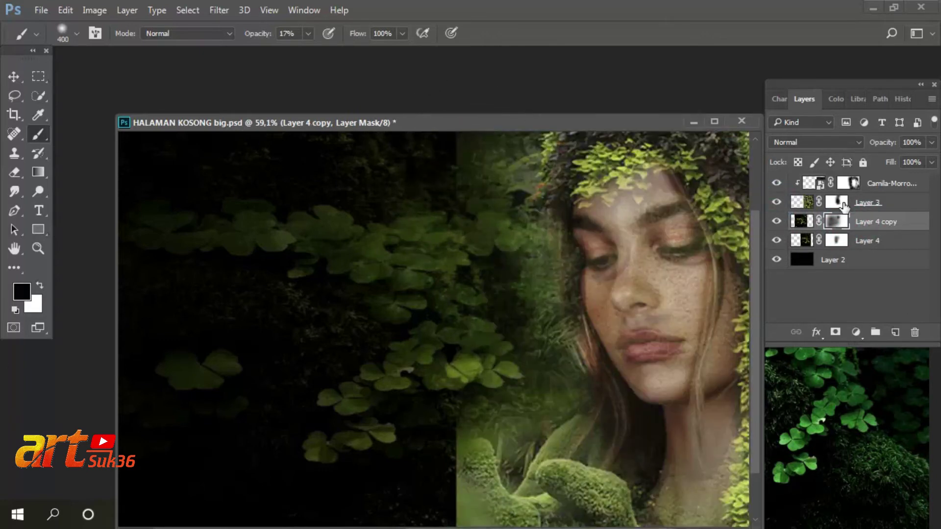
click(837, 202)
key(bracketleft)
key(bracketleft)
mouse_move(490, 152)
mouse_down()
mouse_move(457, 177)
mouse_move(477, 140)
mouse_move(499, 143)
mouse_move(457, 154)
mouse_move(478, 177)
mouse_up()
mouse_move(461, 406)
mouse_down()
mouse_move(483, 393)
mouse_move(517, 410)
mouse_move(542, 396)
mouse_move(530, 372)
mouse_move(522, 262)
mouse_move(502, 209)
mouse_move(470, 225)
mouse_move(512, 154)
mouse_move(472, 411)
mouse_move(474, 401)
mouse_move(493, 433)
mouse_move(496, 472)
mouse_move(484, 444)
mouse_move(490, 428)
mouse_move(478, 416)
mouse_move(444, 444)
mouse_move(450, 429)
mouse_move(502, 422)
mouse_move(514, 461)
mouse_move(535, 427)
mouse_up()
key(bracketleft)
mouse_move(567, 395)
mouse_down()
mouse_move(500, 426)
mouse_move(445, 418)
mouse_move(530, 389)
mouse_up()
Step: Soften Layer 3's hard lower vertical edge beside the mossy hand with a 90 px mask brush
scroll(436, 319, down, 3)
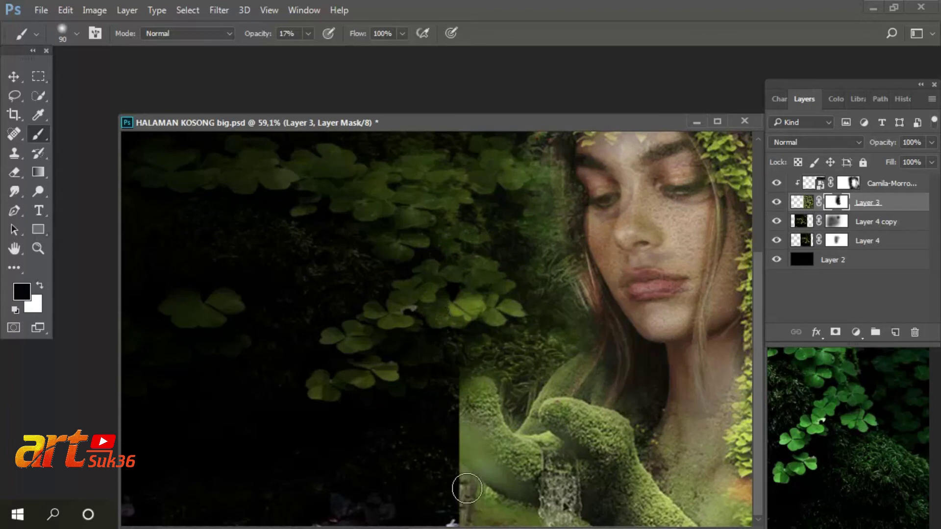
drag(451, 458, 464, 489)
mouse_move(440, 423)
mouse_down()
mouse_move(450, 422)
mouse_move(441, 418)
mouse_move(446, 385)
mouse_move(436, 391)
mouse_move(448, 439)
mouse_up()
drag(466, 487, 473, 506)
drag(454, 479, 462, 494)
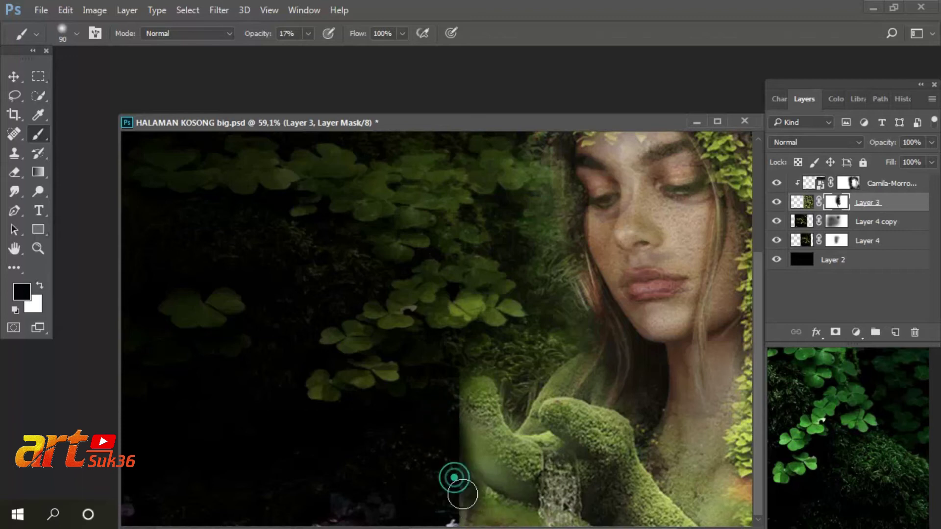
Step: Move the document window to expose the canvas bottom and keep fading Layer 3's seam around the mossy hand, enlarging the brush to 125 px
drag(627, 124, 586, 42)
click(406, 433)
click(401, 393)
click(401, 363)
drag(415, 402, 413, 421)
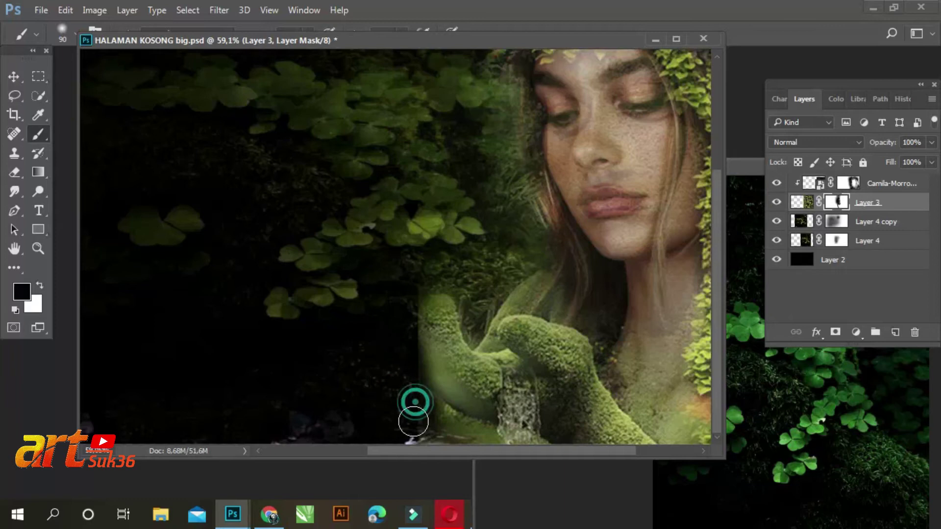
drag(471, 449, 478, 450)
drag(427, 413, 450, 429)
click(408, 428)
click(395, 347)
click(392, 333)
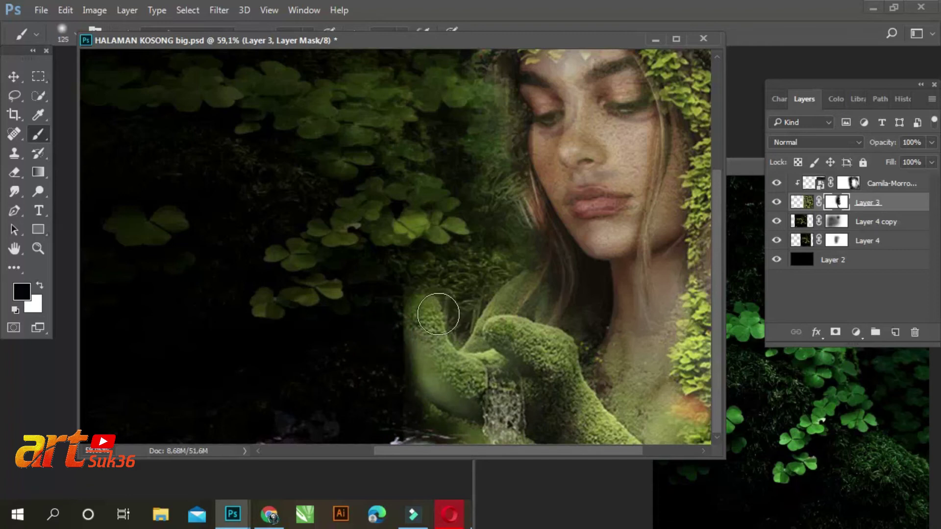
Step: Dock the composite's document window and clear the floating clover picture off the workspace
drag(330, 41, 376, 59)
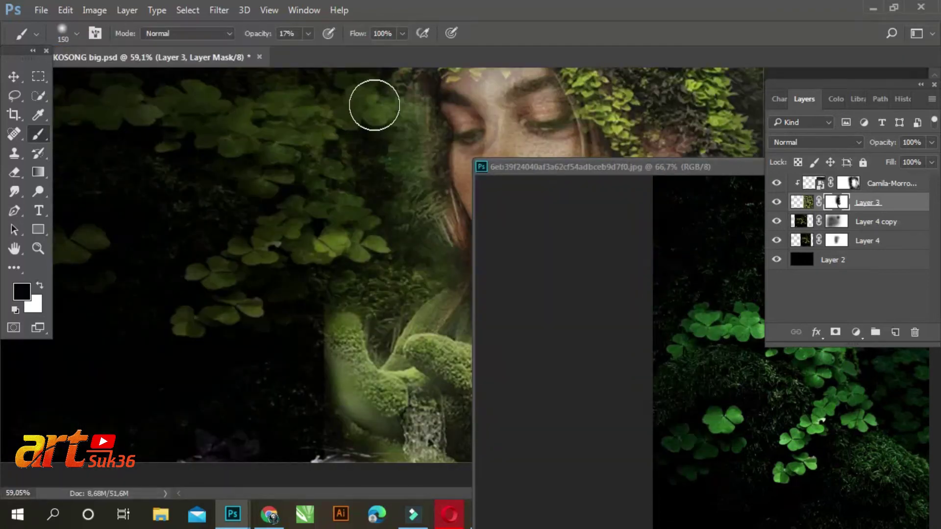
drag(630, 161, 630, 173)
drag(716, 179, 247, 161)
click(628, 162)
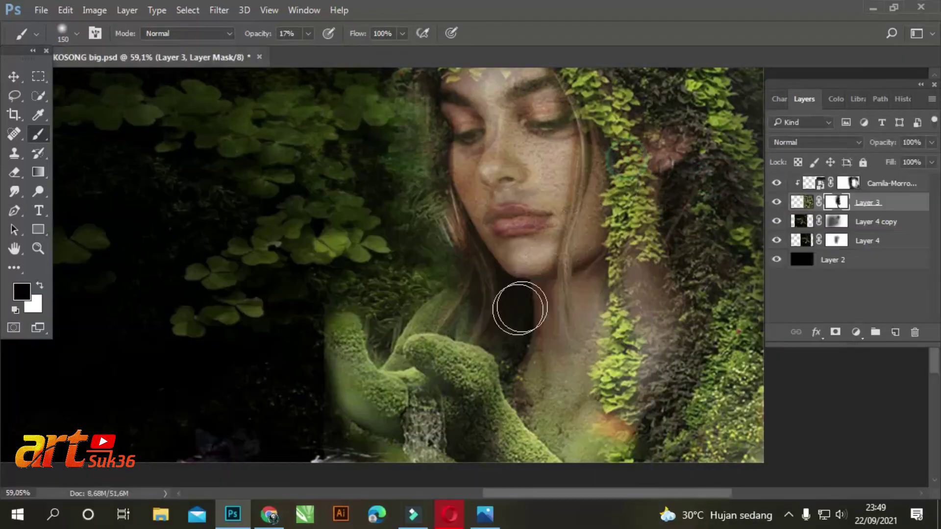
Step: Fade the mossy fingers and the haze beside them into the dark background on Layer 3's mask with a 150 px brush
click(321, 281)
mouse_move(313, 279)
mouse_down()
mouse_move(277, 355)
mouse_move(301, 393)
mouse_up()
mouse_move(310, 431)
mouse_down()
mouse_move(330, 464)
mouse_move(329, 431)
mouse_move(345, 439)
mouse_up()
mouse_move(323, 361)
mouse_down()
mouse_move(325, 300)
mouse_move(329, 388)
mouse_up()
mouse_move(368, 325)
mouse_down()
mouse_move(353, 346)
mouse_move(361, 458)
mouse_up()
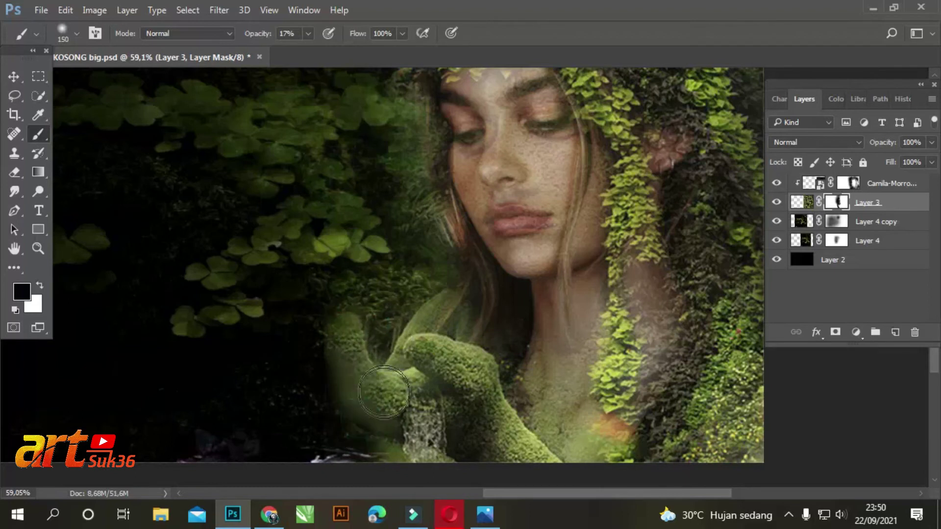
Step: Blend Layer 3 into the forest along the hair, face side and upper hood edge with the 150 px mask brush
drag(422, 255, 426, 261)
click(419, 225)
click(399, 143)
click(334, 261)
click(374, 313)
click(410, 136)
click(406, 109)
scroll(412, 185, up, 2)
click(412, 179)
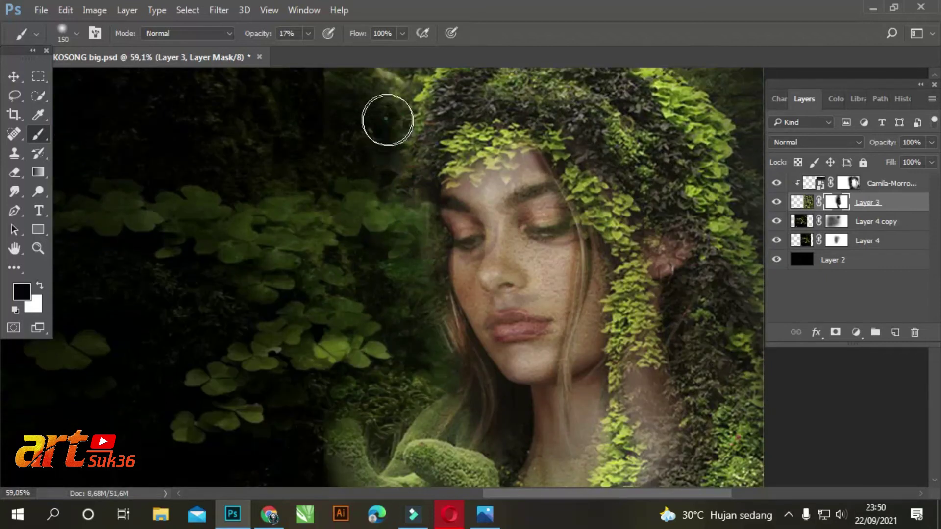
scroll(402, 132, up, 3)
click(326, 116)
Step: Fade the dark upper foliage of Layer 4 beside the hood by painting black on its mask with the 150 px brush
click(778, 222)
click(777, 221)
click(836, 241)
drag(316, 177, 271, 101)
click(777, 241)
click(777, 241)
mouse_move(288, 195)
mouse_down()
mouse_move(291, 176)
mouse_move(313, 219)
mouse_up()
mouse_move(290, 185)
mouse_down()
mouse_move(277, 231)
mouse_move(308, 231)
mouse_up()
drag(347, 202, 328, 238)
drag(332, 235, 311, 239)
click(328, 139)
click(210, 225)
click(167, 193)
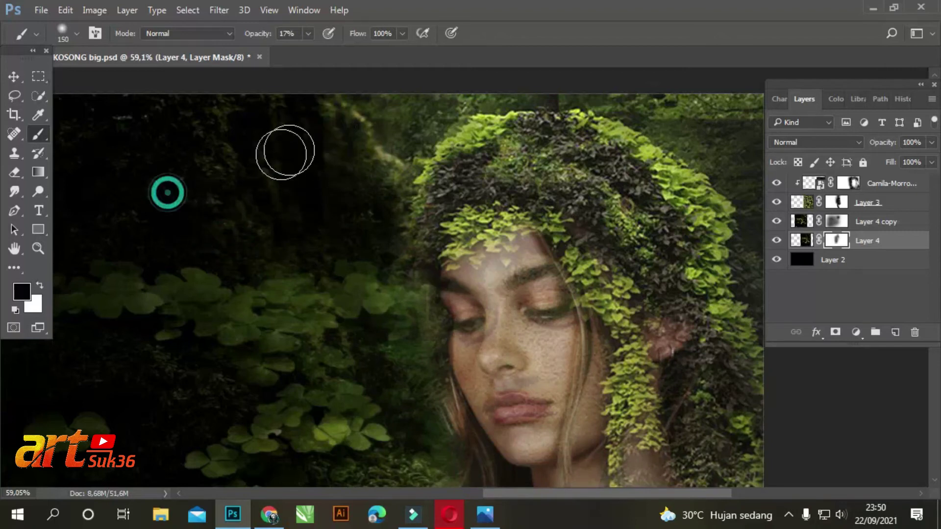
Step: Touch up Layer 4's mask next to the hood and compare the background with that layer hidden and shown
click(777, 240)
click(777, 240)
click(332, 204)
click(359, 222)
click(373, 213)
click(301, 241)
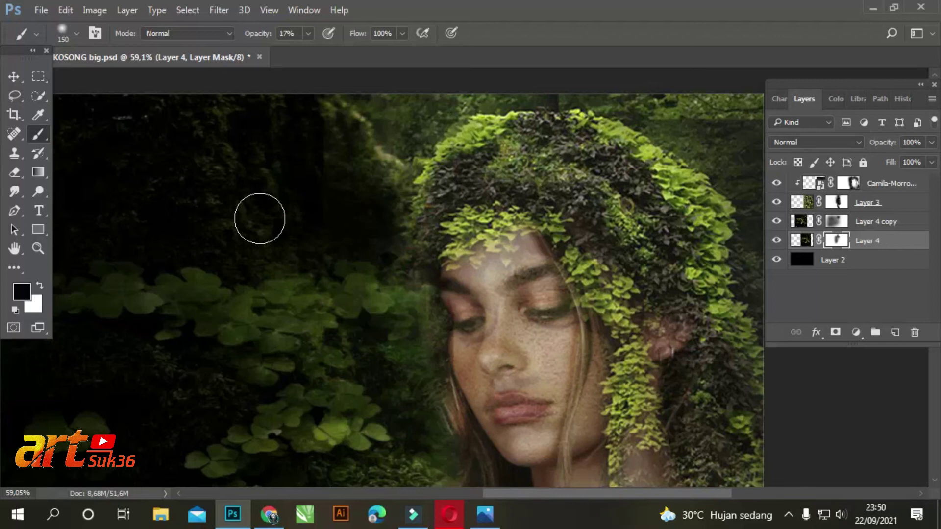
click(777, 240)
click(777, 241)
click(777, 240)
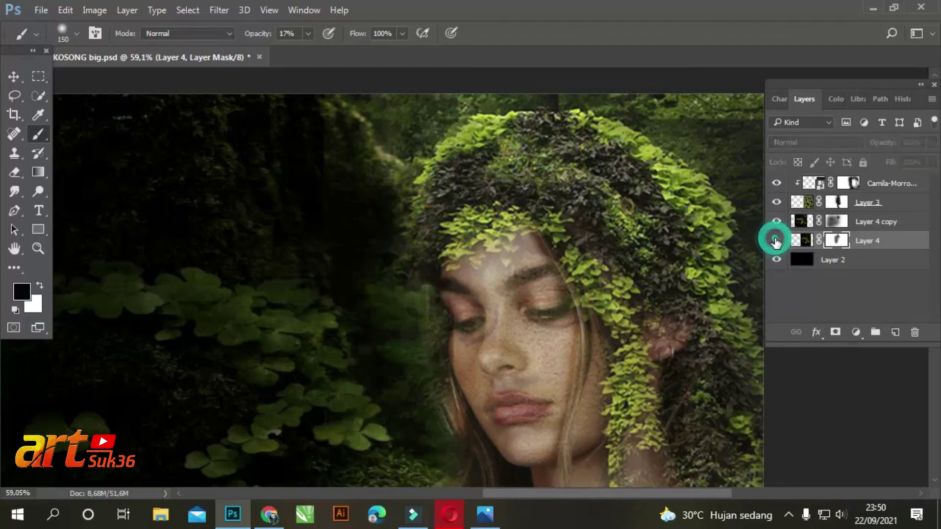
click(777, 240)
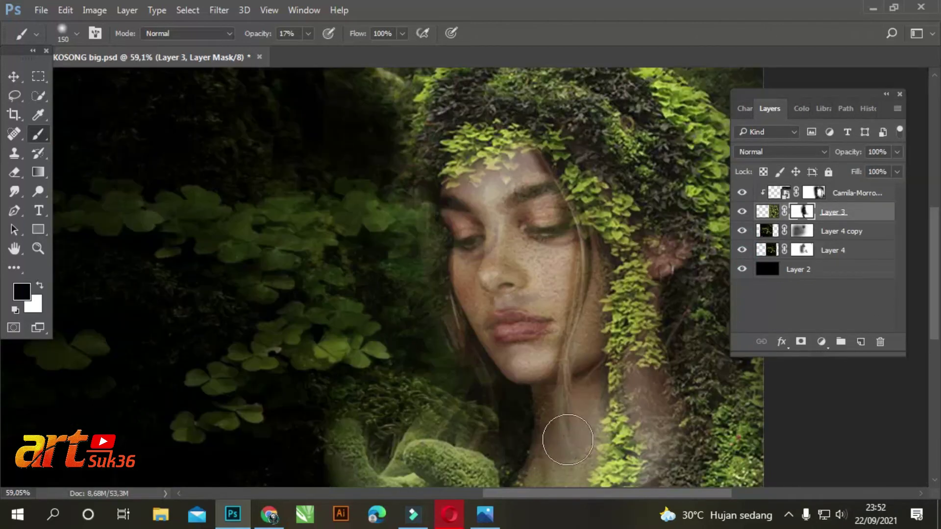
Step: Lower the brush opacity to 6% and subtly darken the neck, shoulder and vines below the ear on Layer 3's mask
click(566, 336)
drag(307, 53, 298, 51)
mouse_move(550, 441)
mouse_down()
mouse_move(546, 451)
mouse_move(576, 455)
mouse_move(583, 407)
mouse_up()
drag(543, 475, 529, 479)
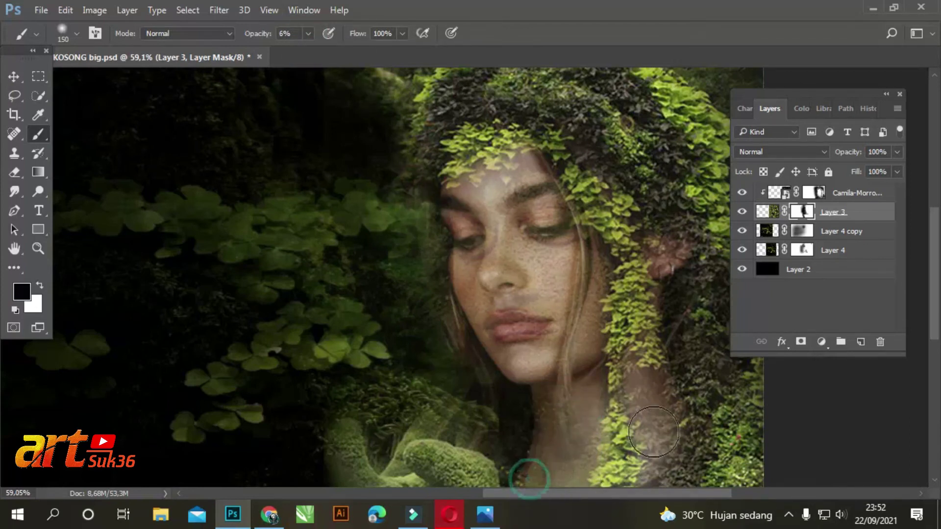
mouse_move(675, 418)
mouse_down()
mouse_move(677, 449)
mouse_move(657, 390)
mouse_move(664, 447)
mouse_up()
drag(660, 305, 663, 368)
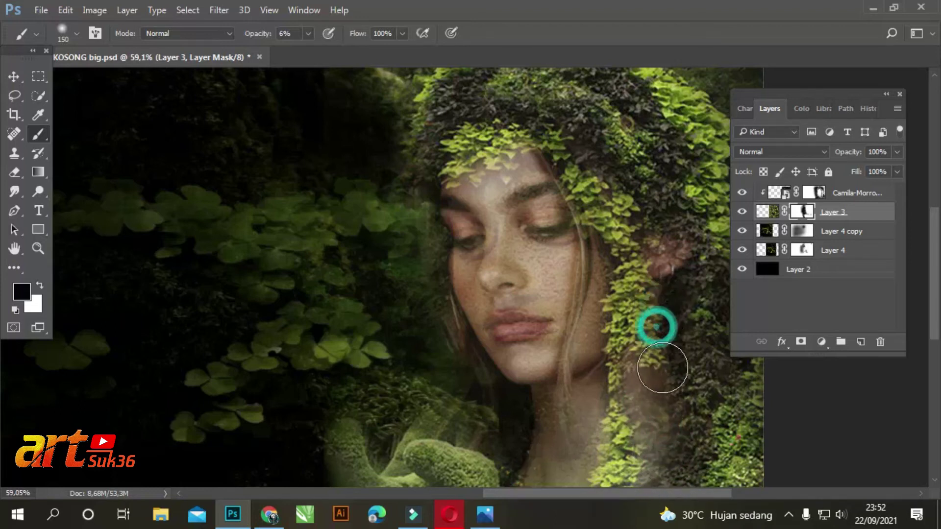
Step: Dim the ear, the vines around it and the leaf edge along the forehead on Layer 3's mask with the 6% brush
click(666, 268)
mouse_move(675, 269)
mouse_down()
mouse_move(681, 340)
mouse_move(698, 298)
mouse_up()
mouse_move(694, 371)
mouse_down()
mouse_move(706, 290)
mouse_move(693, 418)
mouse_up()
click(658, 216)
click(603, 168)
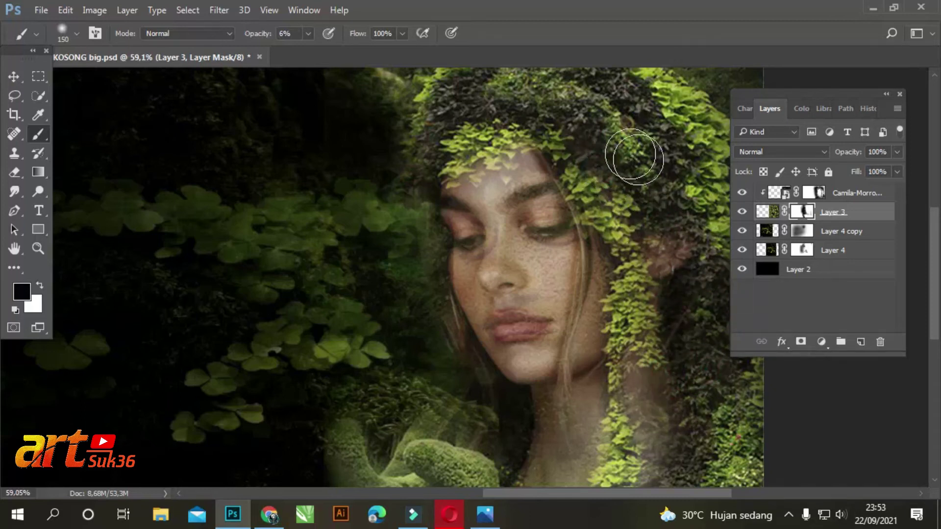
click(523, 149)
click(462, 177)
click(453, 209)
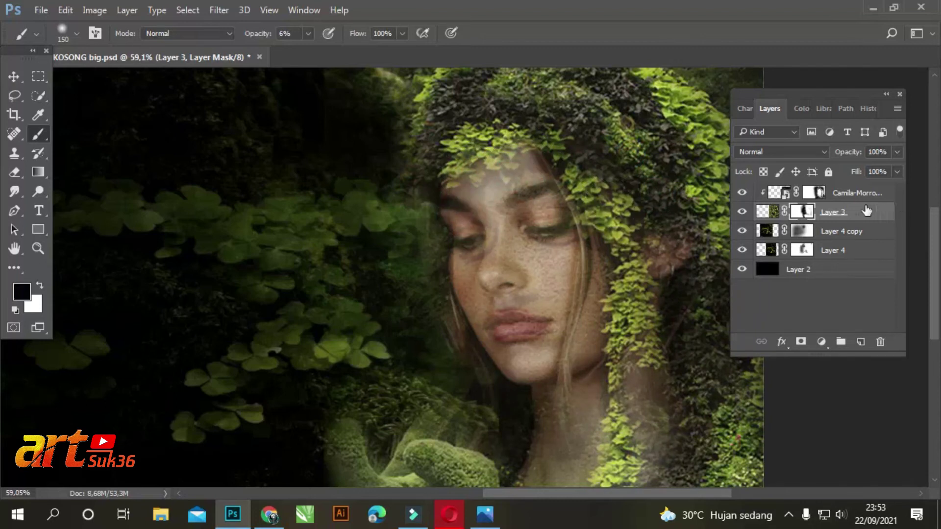
Step: Try to fade the portrait's forehead under the leaves on the portrait layer's mask with the 6% brush
click(742, 193)
click(815, 193)
click(531, 161)
click(487, 185)
click(446, 188)
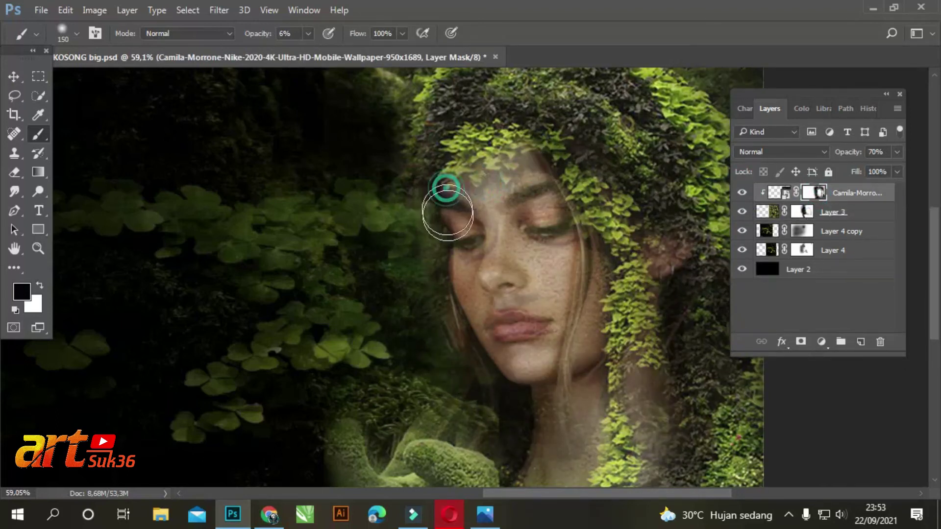
Step: Apply a Hue/Saturation adjustment with hue +36 to the portrait layer and raise the layer's opacity to 100%
click(775, 192)
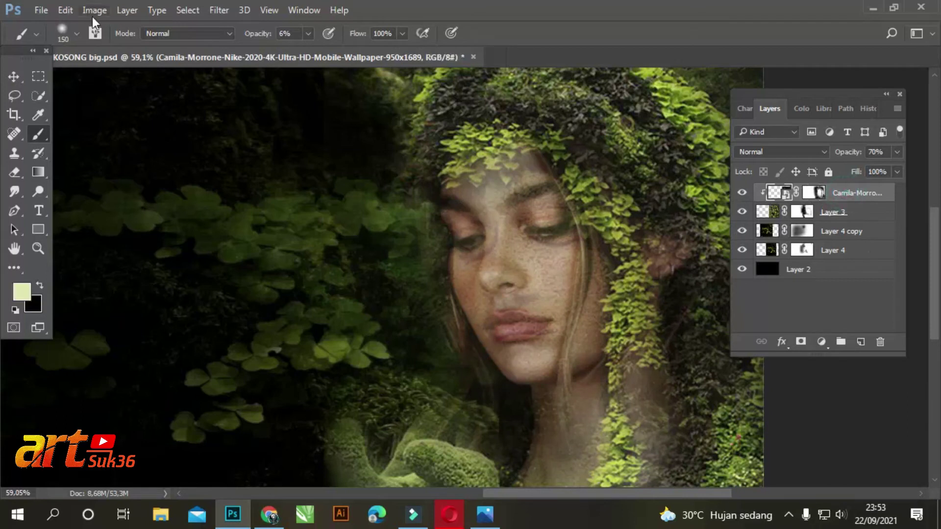
click(95, 10)
mouse_move(111, 47)
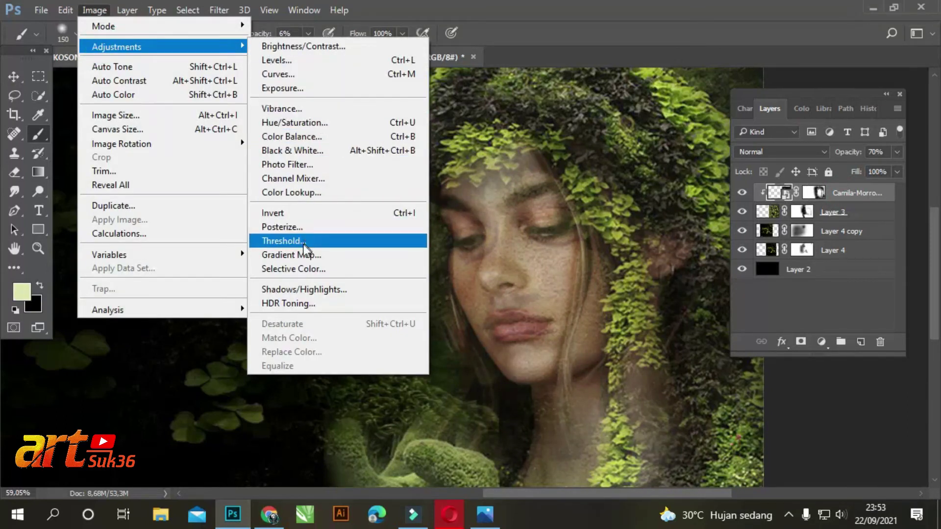
click(320, 123)
drag(489, 89, 809, 102)
drag(754, 201, 784, 189)
drag(805, 105, 739, 112)
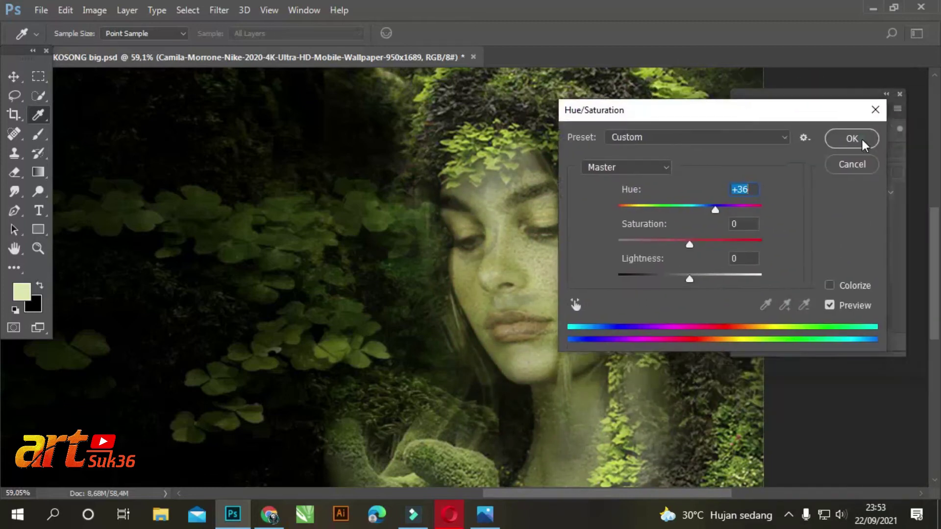
click(859, 138)
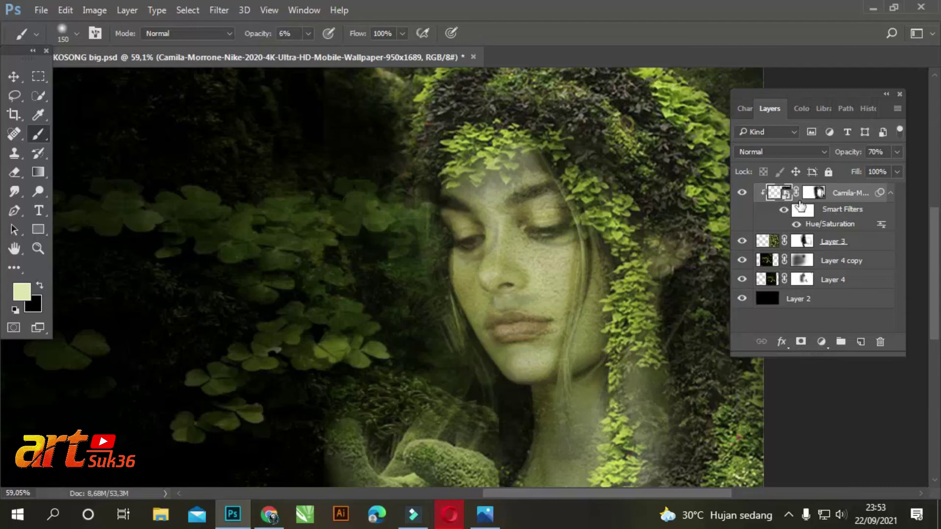
drag(878, 170, 887, 171)
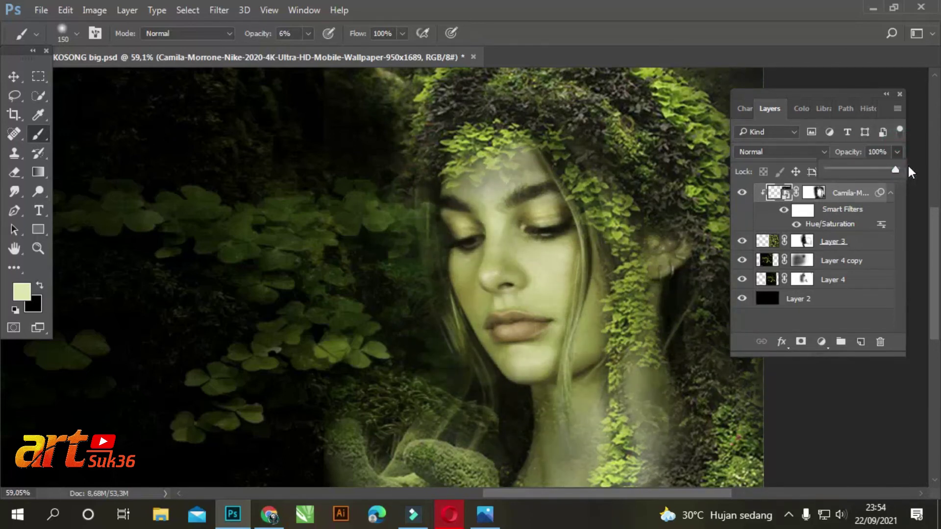
Step: Fade the forehead edge and the hair facing the clovers on the portrait layer's mask in black with the 6% brush
click(814, 193)
key(d)
drag(537, 157, 529, 158)
click(742, 192)
click(742, 193)
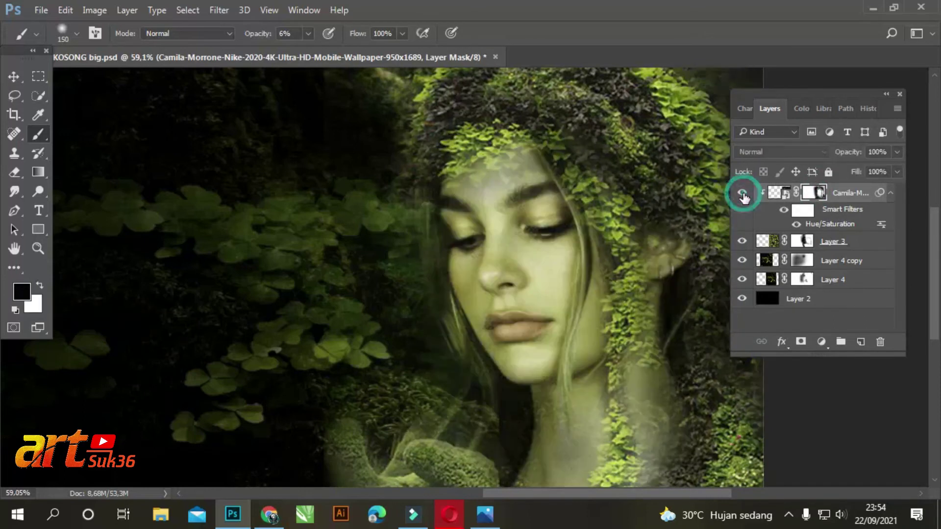
click(425, 188)
drag(410, 218, 416, 246)
drag(424, 280, 424, 294)
click(437, 340)
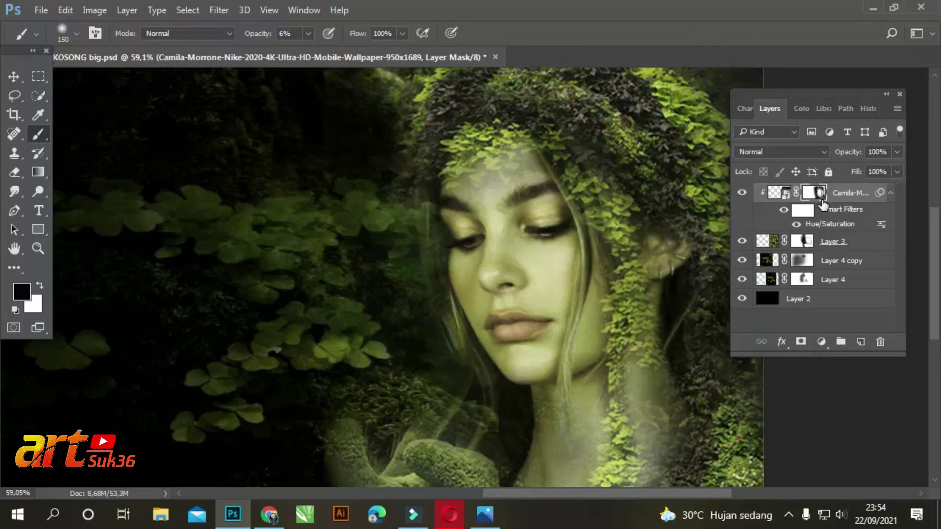
Step: Subtly darken the outer edge of the hanging vines near the canvas border on the portrait layer's mask
click(744, 389)
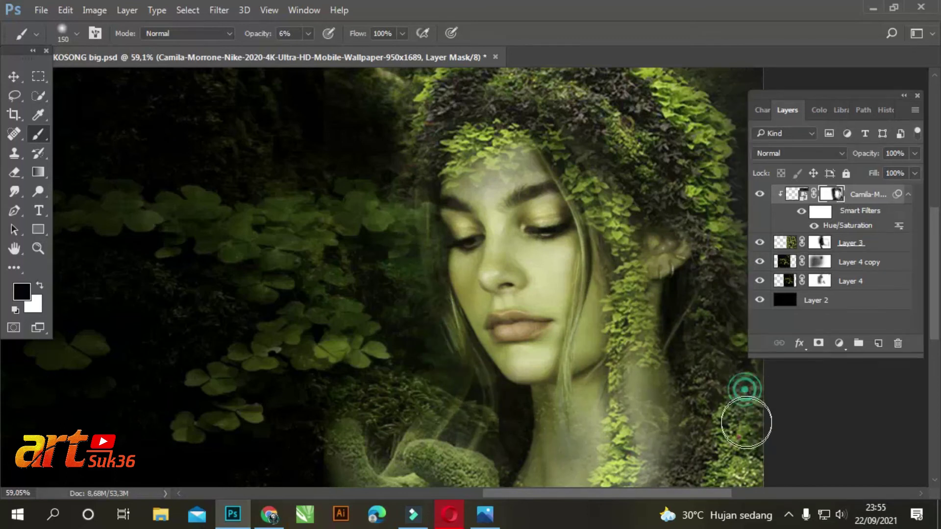
click(720, 477)
click(715, 92)
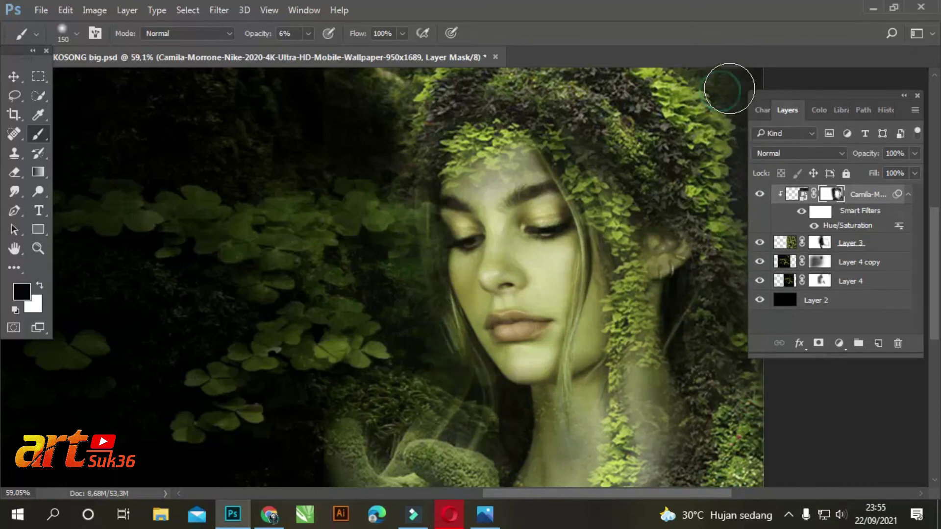
drag(775, 97, 799, 167)
click(737, 192)
click(710, 114)
click(730, 197)
click(721, 96)
Step: Bring out the leaves beside the forehead and cheek, and soften the portrait's edge over the clovers on the portrait layer's mask
click(637, 136)
click(580, 144)
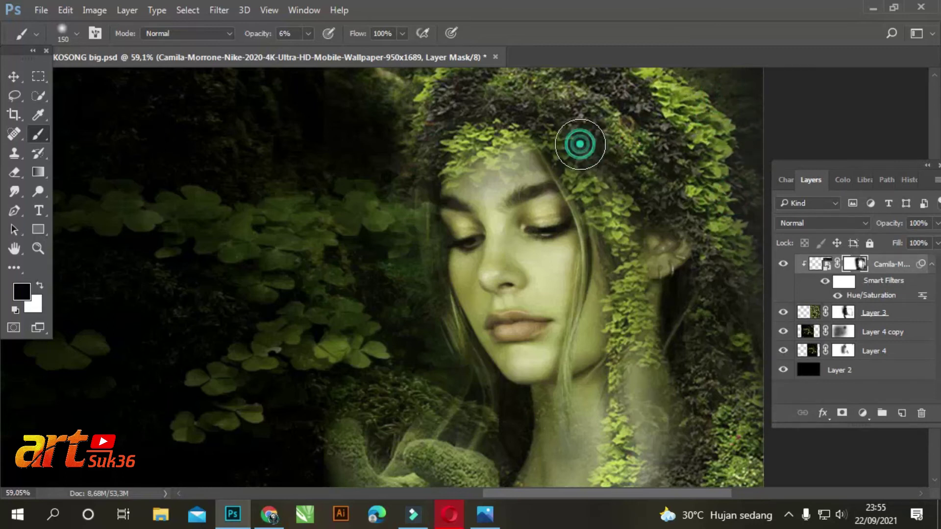
click(618, 190)
click(604, 225)
drag(606, 248, 621, 277)
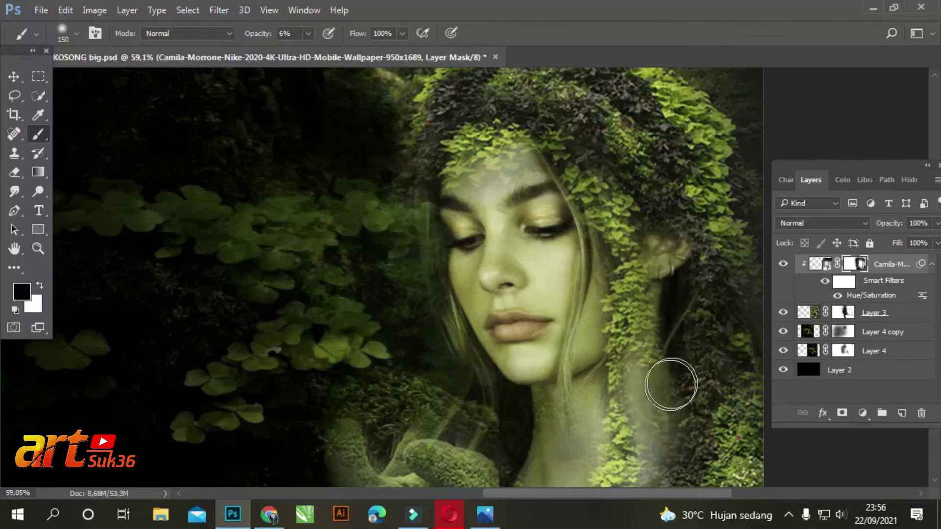
scroll(668, 384, down, 3)
drag(401, 154, 384, 197)
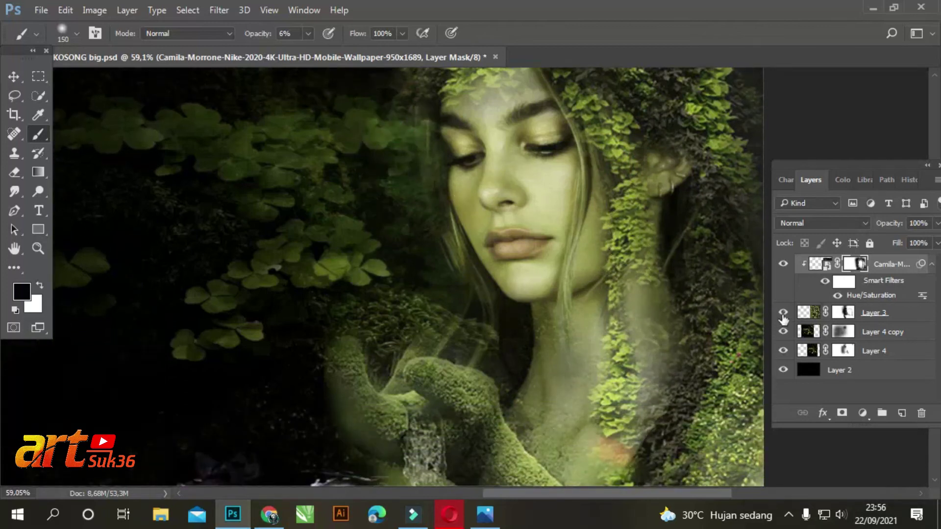
scroll(332, 362, down, 1)
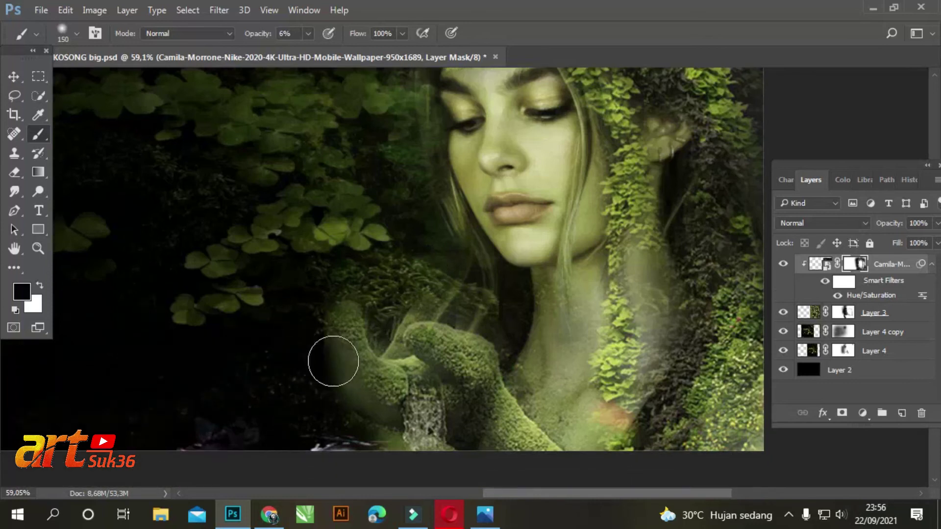
alt+scroll(495, 326, down, 4)
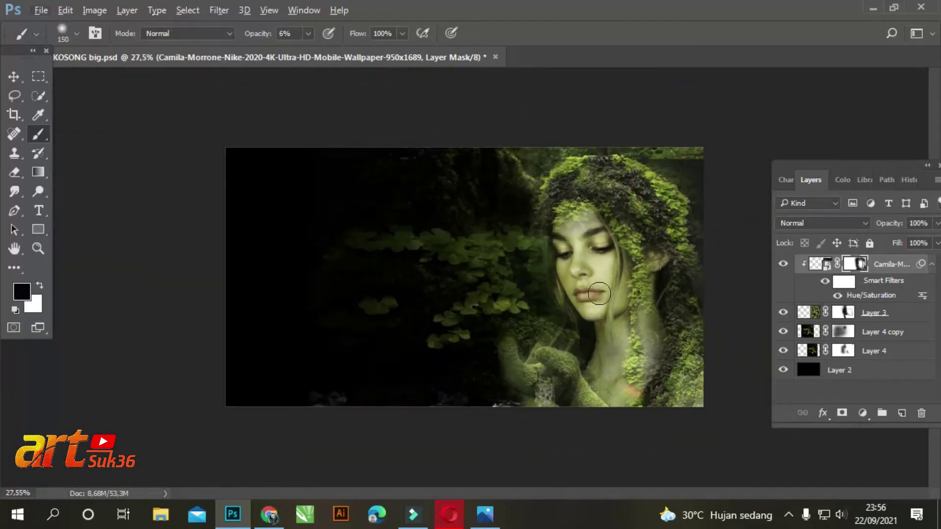
alt+scroll(599, 293, up, 2)
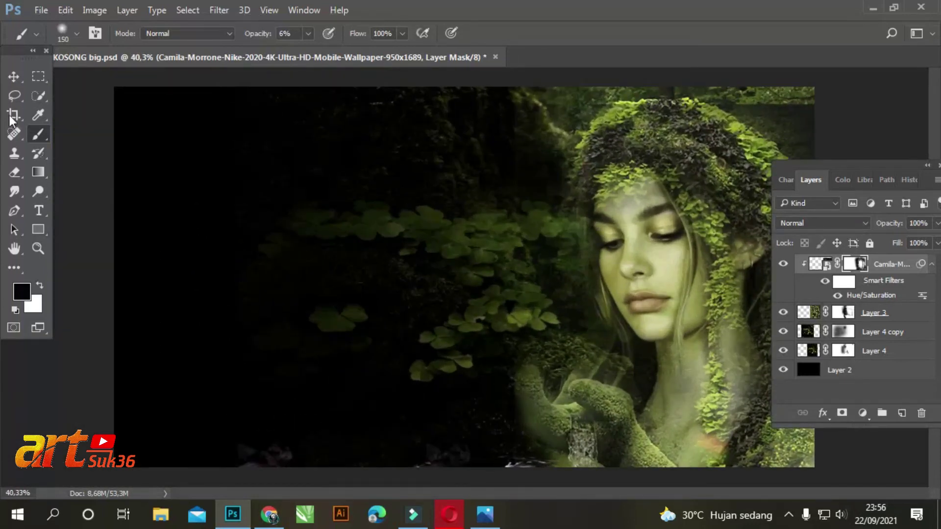
Step: Duplicate Layer 3 and delete the layer mask of the original Layer 3
click(14, 96)
click(791, 313)
click(790, 314)
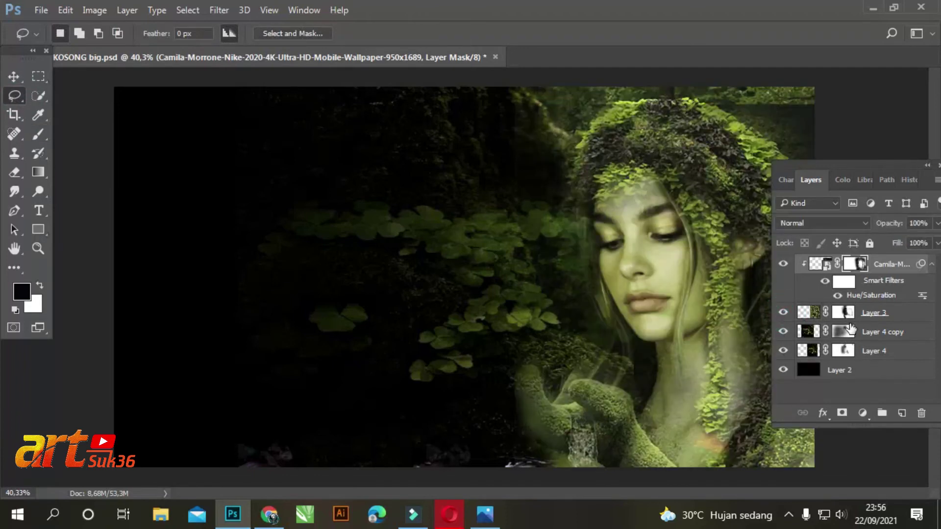
drag(883, 320, 903, 420)
drag(840, 332, 922, 415)
Step: Outline the face with the Lasso on Layer 3 and delete everything outside it by inverting the selection, then deselect
click(548, 197)
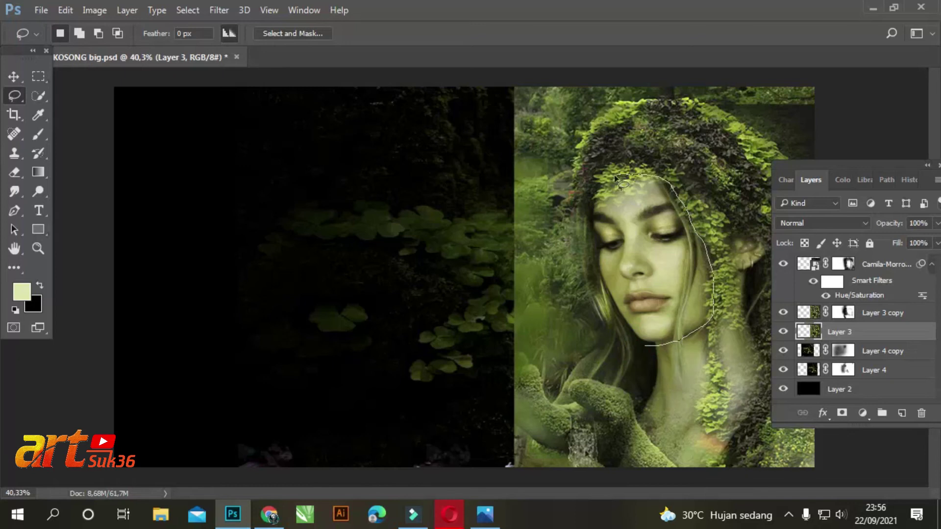
click(853, 335)
key(ctrl+shift+i)
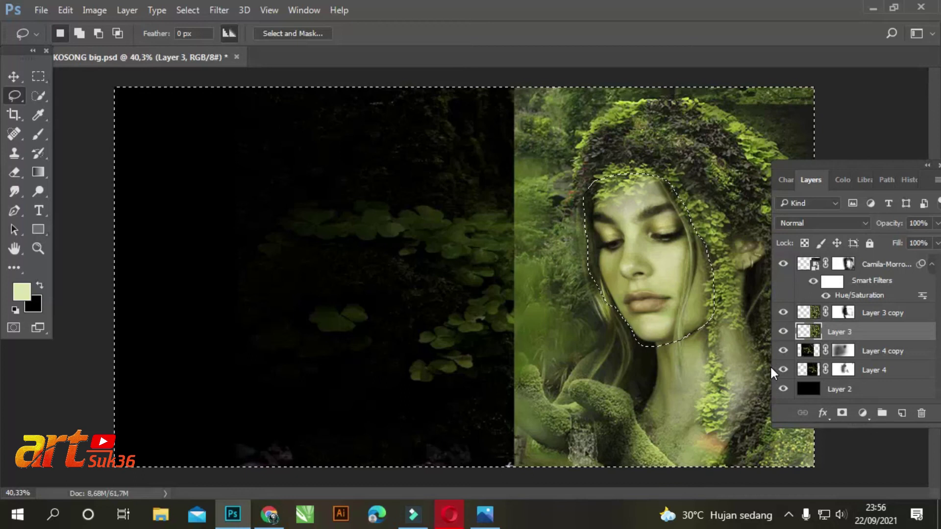
key(Delete)
key(ctrl+d)
Step: Move Layer 3 to the top of the layer stack, lower its opacity to 41% and add a layer mask
drag(833, 333, 817, 265)
click(936, 224)
drag(930, 240, 879, 248)
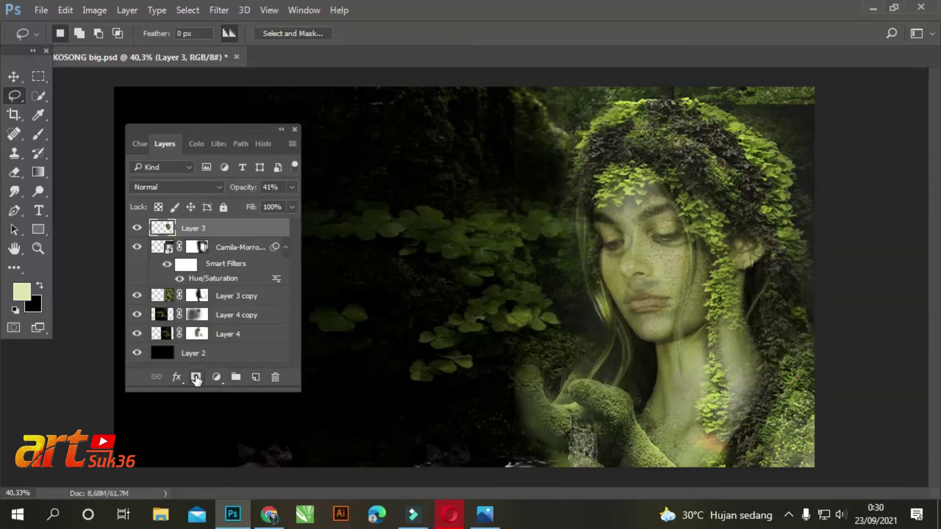
click(196, 377)
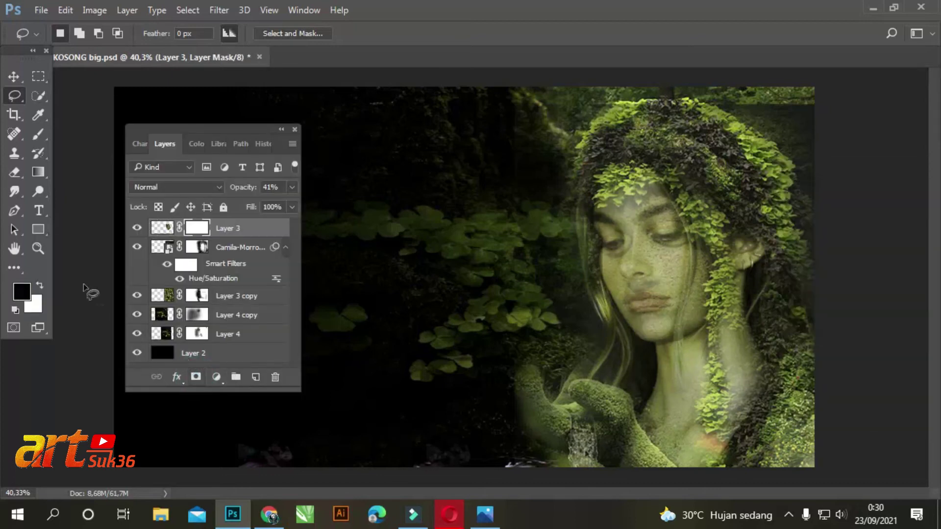
Step: Fade the portrait's lower neck and the hair along the face edge toward the clovers on its mask with a 14% brush
click(40, 137)
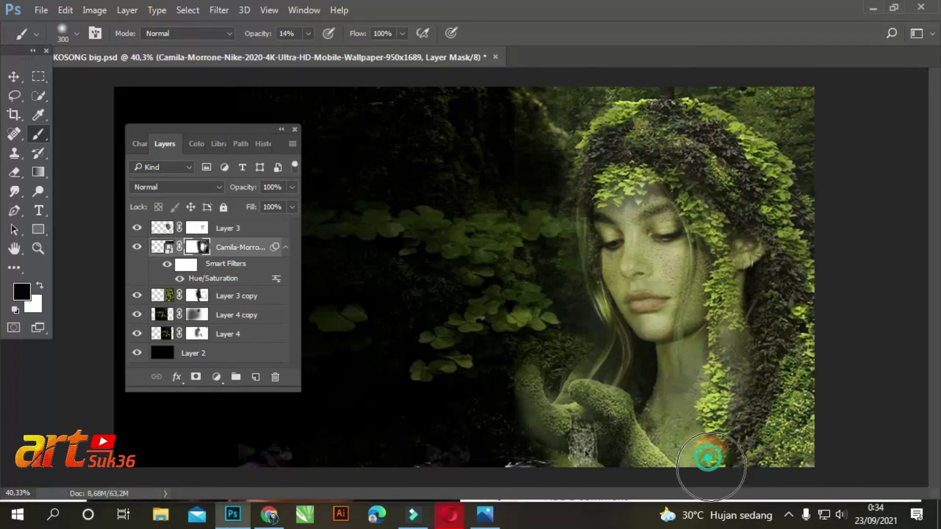
mouse_move(712, 468)
mouse_down()
mouse_move(741, 427)
mouse_move(771, 427)
mouse_move(808, 451)
mouse_move(807, 345)
mouse_move(784, 307)
mouse_move(771, 300)
mouse_move(737, 325)
mouse_move(750, 302)
mouse_move(717, 402)
mouse_move(694, 389)
mouse_move(688, 370)
mouse_move(678, 412)
mouse_move(682, 466)
mouse_move(698, 422)
mouse_move(684, 431)
mouse_move(629, 377)
mouse_move(594, 311)
mouse_up()
mouse_move(592, 267)
mouse_down()
mouse_move(584, 178)
mouse_move(574, 246)
mouse_move(599, 389)
mouse_move(598, 361)
mouse_move(566, 367)
mouse_move(623, 364)
mouse_move(622, 372)
mouse_move(593, 304)
mouse_up()
click(567, 368)
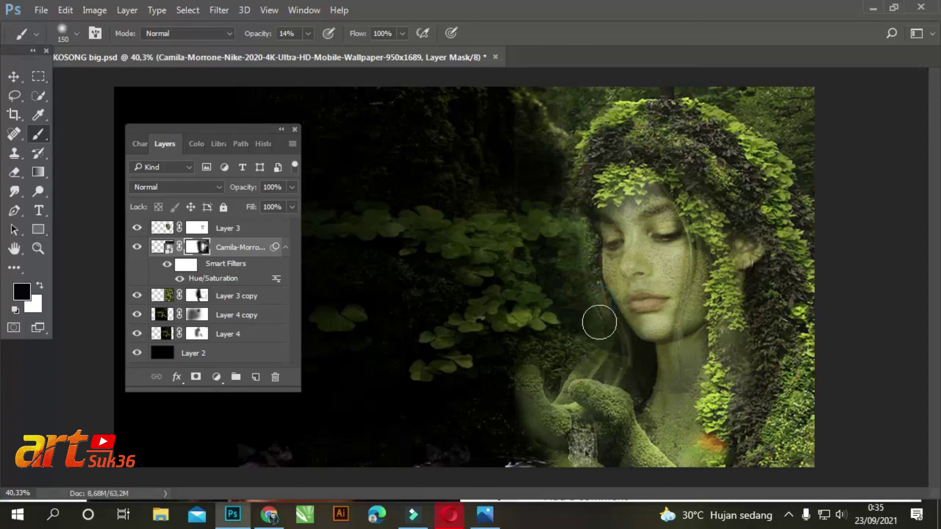
click(594, 298)
click(580, 221)
click(562, 216)
click(578, 233)
click(572, 169)
click(577, 184)
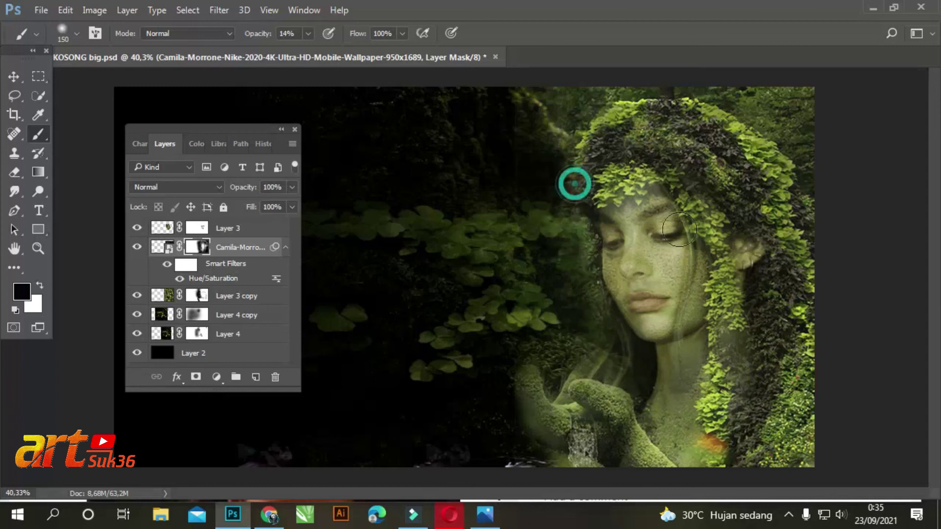
Step: Blend the forehead under the leaves and the cheek edge along the vines on the portrait's mask with the 14% brush
click(630, 191)
click(604, 192)
click(654, 206)
mouse_move(672, 201)
mouse_down()
mouse_move(773, 239)
mouse_move(763, 220)
mouse_move(699, 214)
mouse_move(701, 195)
mouse_move(739, 235)
mouse_move(715, 212)
mouse_move(721, 300)
mouse_up()
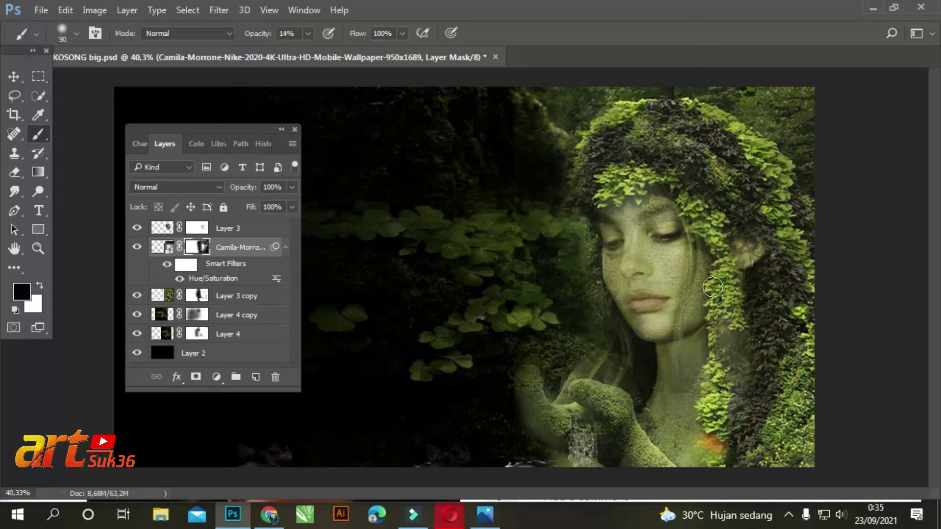
Step: Reveal the hanging vines below the ear, beside the neck and down to the canvas edge on the portrait's mask with the 14% brush
drag(715, 364, 704, 383)
drag(708, 447, 714, 464)
drag(770, 430, 753, 458)
mouse_move(759, 341)
mouse_down()
mouse_move(748, 356)
mouse_move(738, 348)
mouse_up()
drag(724, 321, 729, 340)
click(732, 346)
click(738, 339)
click(723, 337)
click(737, 356)
click(742, 302)
click(735, 319)
Step: Raise the brush opacity to 26% and clear the portrait over the vines beside the neck and along the cheek edge
click(309, 33)
click(735, 341)
click(726, 336)
click(725, 353)
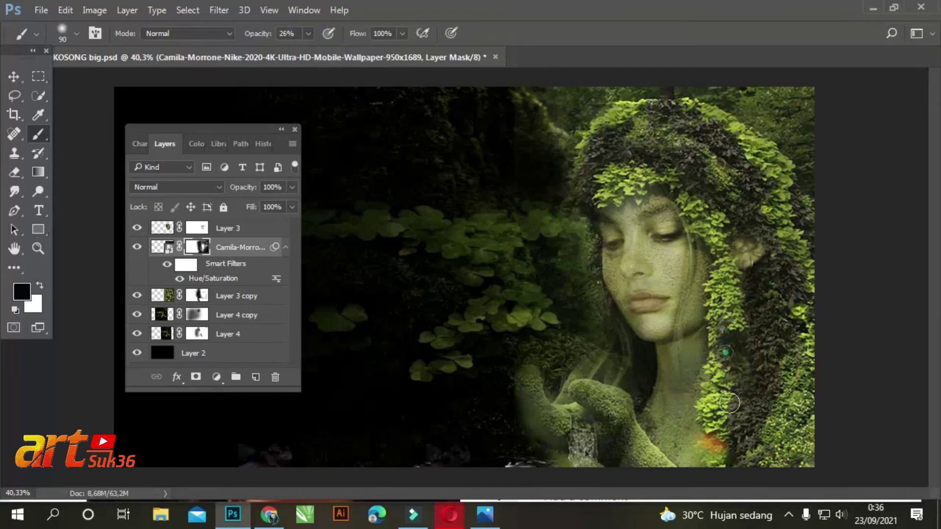
click(701, 341)
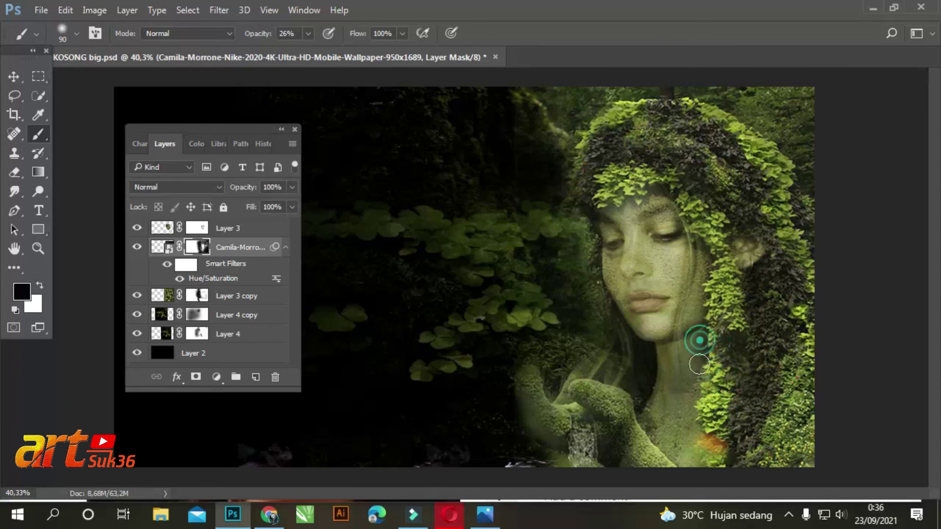
click(701, 250)
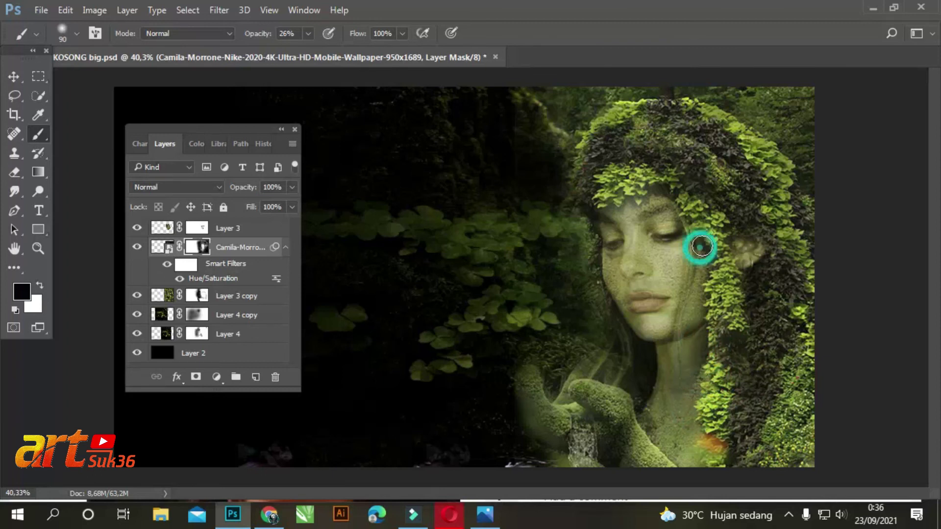
click(704, 286)
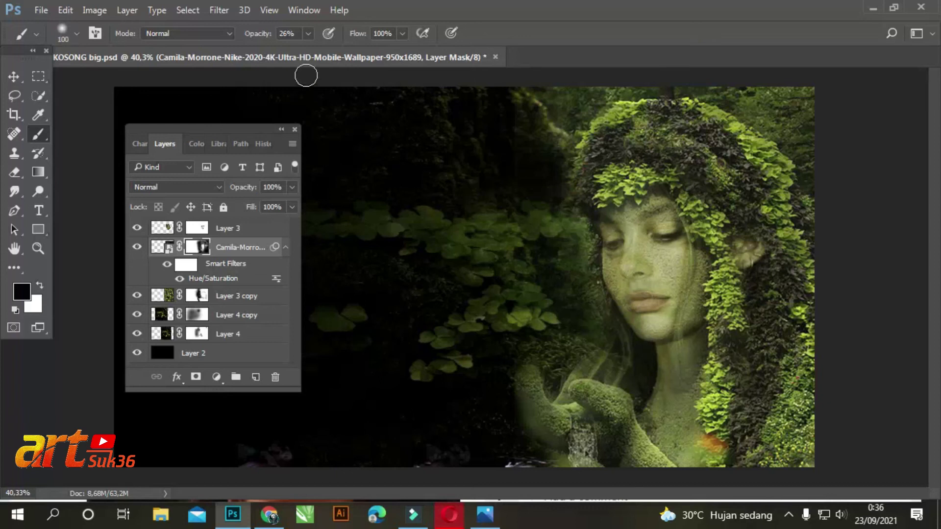
Step: Lower the brush opacity to 10% and soften the forehead, brow, cheek and jaw edges on the portrait's mask
click(644, 201)
click(603, 233)
click(607, 233)
click(661, 216)
click(684, 219)
drag(703, 241, 706, 273)
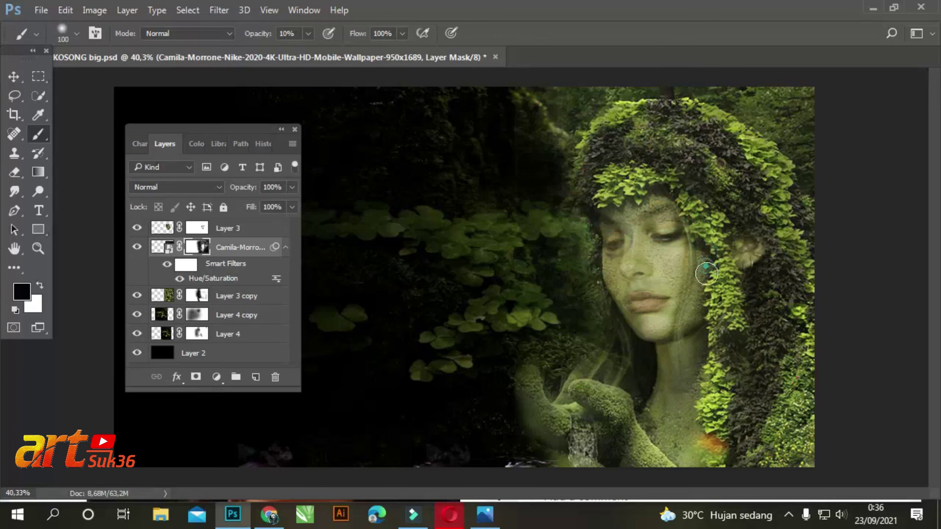
drag(695, 334, 612, 331)
Step: Paint black at 100% brush opacity on the lower portrait copy's mask over the outer vines and those beside the cheek and neck
drag(195, 131, 202, 131)
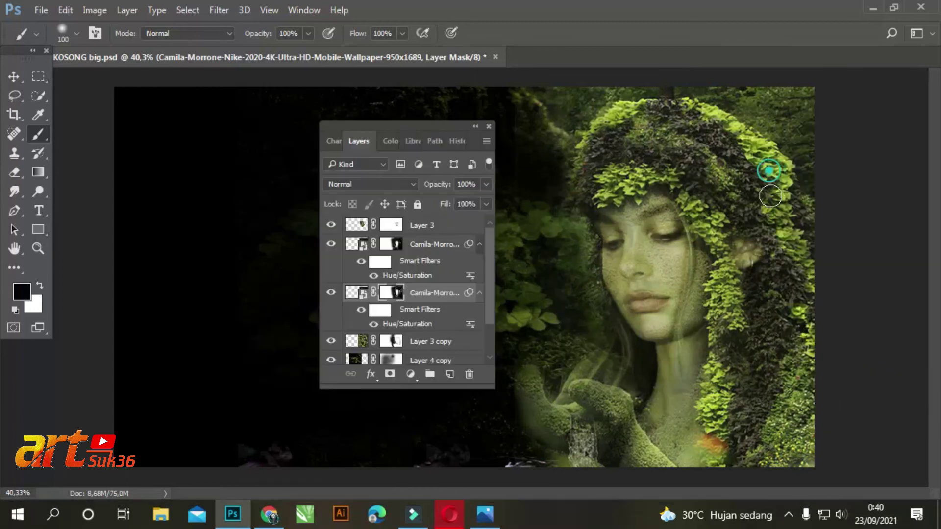
mouse_move(767, 168)
mouse_down()
mouse_move(774, 216)
mouse_move(804, 281)
mouse_up()
drag(800, 383, 792, 430)
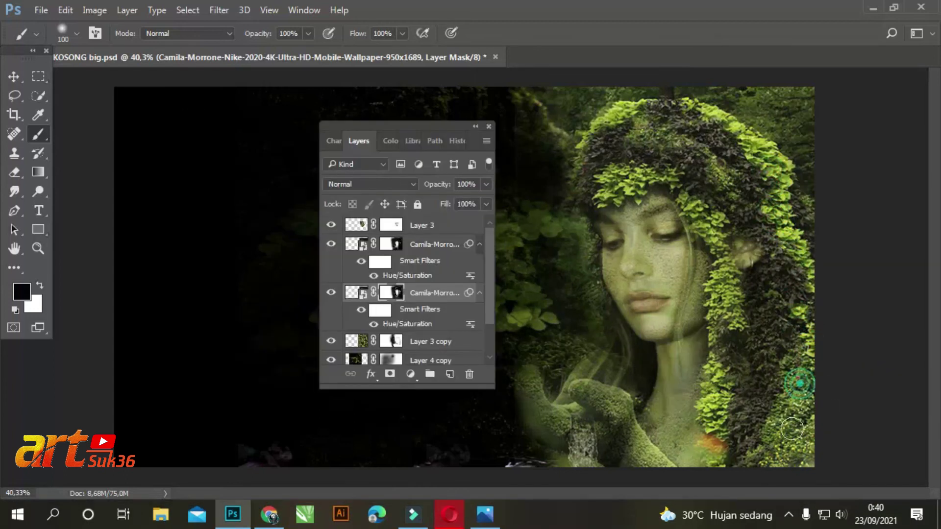
click(716, 424)
click(715, 287)
click(712, 337)
click(743, 319)
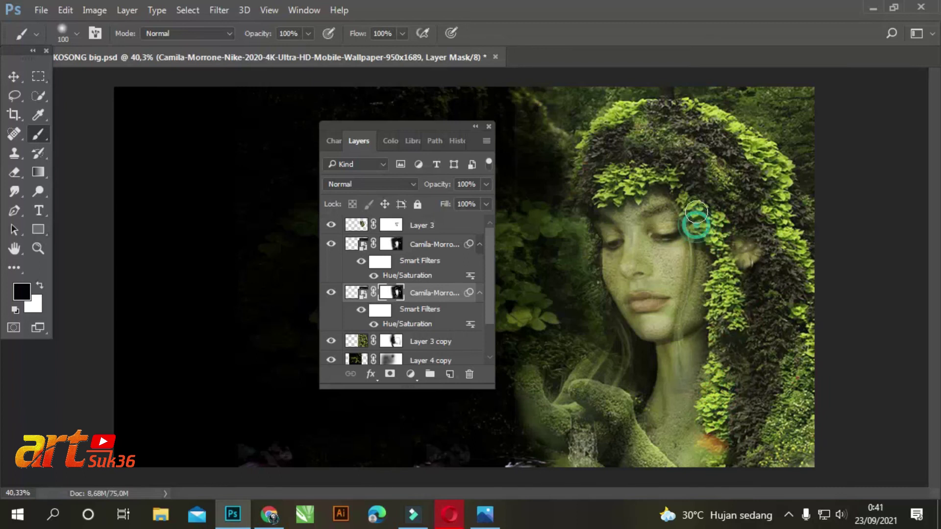
Step: Paint black over the leaves at the temple, above the forehead and along the outer vine edge on the lower portrait copy's mask
click(710, 223)
click(648, 174)
mouse_move(631, 182)
mouse_down()
mouse_move(662, 145)
mouse_move(643, 131)
mouse_move(706, 164)
mouse_move(742, 168)
mouse_up()
click(809, 196)
click(805, 217)
click(807, 367)
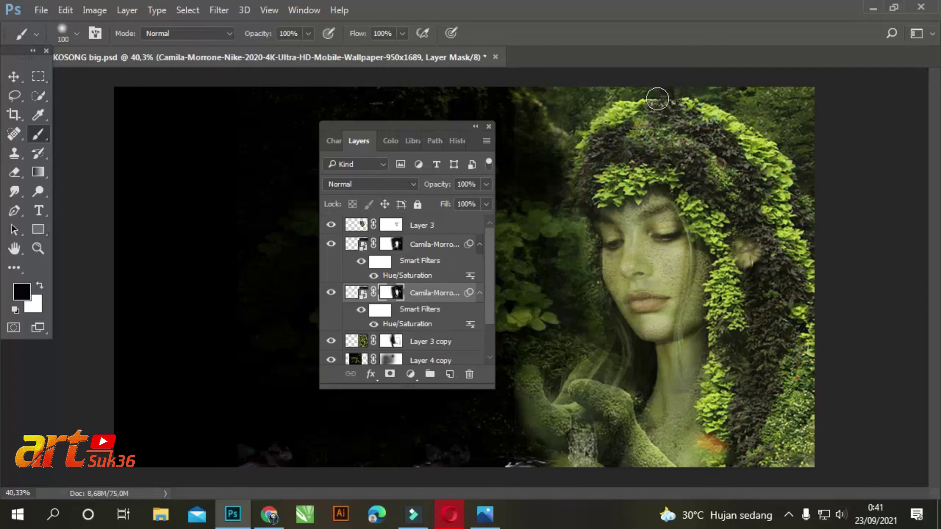
Step: Paint black around the leafy crown, across the head and down the hanging vines on the lower portrait copy's mask
mouse_move(607, 116)
mouse_down()
mouse_move(583, 154)
mouse_move(590, 131)
mouse_move(569, 200)
mouse_up()
drag(643, 101, 679, 106)
mouse_move(678, 170)
mouse_down()
mouse_move(759, 228)
mouse_move(766, 250)
mouse_up()
mouse_move(773, 284)
mouse_down()
mouse_move(766, 321)
mouse_move(741, 301)
mouse_move(741, 328)
mouse_move(723, 336)
mouse_move(797, 397)
mouse_up()
Step: Paint black over the mossy hands on the lower portrait copy's mask
click(616, 410)
click(608, 393)
click(594, 389)
mouse_move(602, 391)
mouse_down()
mouse_move(625, 415)
mouse_move(628, 452)
mouse_move(619, 428)
mouse_move(612, 449)
mouse_move(653, 463)
mouse_move(657, 455)
mouse_move(638, 445)
mouse_move(662, 473)
mouse_move(630, 430)
mouse_move(584, 398)
mouse_move(584, 386)
mouse_move(598, 395)
mouse_move(579, 410)
mouse_move(537, 414)
mouse_move(526, 399)
mouse_move(530, 412)
mouse_move(520, 398)
mouse_move(546, 428)
mouse_move(591, 416)
mouse_move(580, 406)
mouse_move(570, 433)
mouse_move(529, 405)
mouse_move(541, 440)
mouse_up()
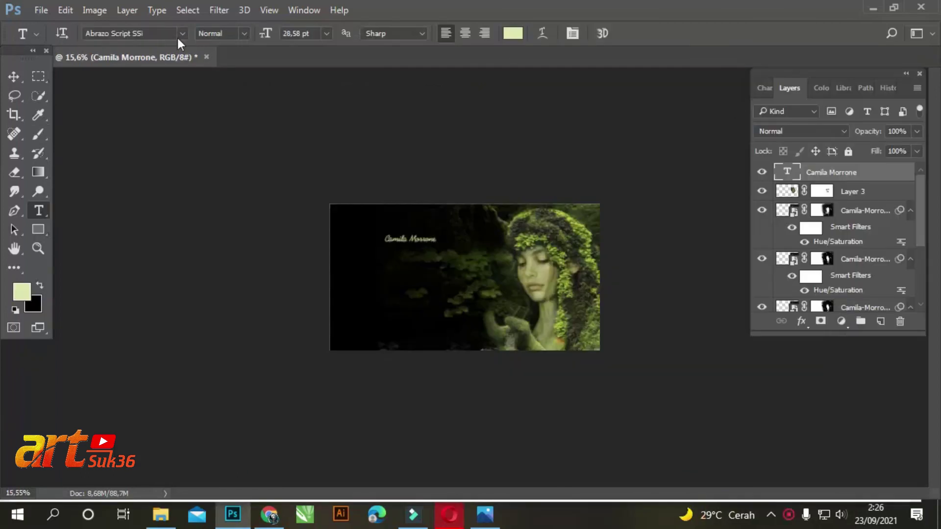
Step: Scale the title text up proportionally to about 229% with Free Transform, to about 13 cm wide
click(19, 77)
key(ctrl+t)
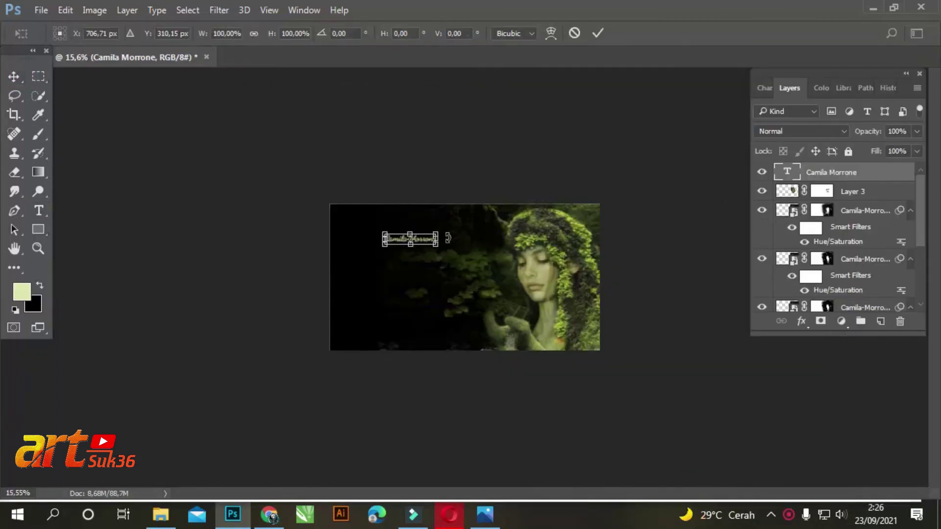
drag(436, 235, 498, 205)
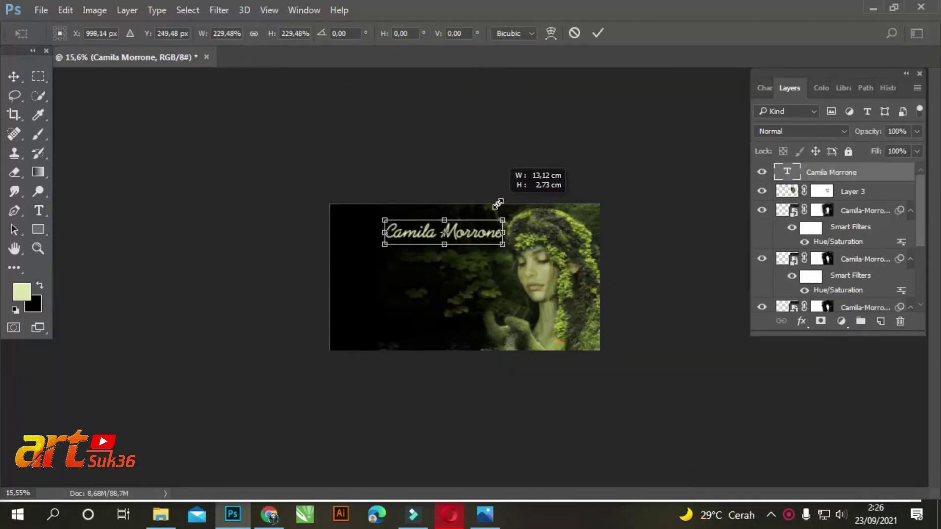
key(Return)
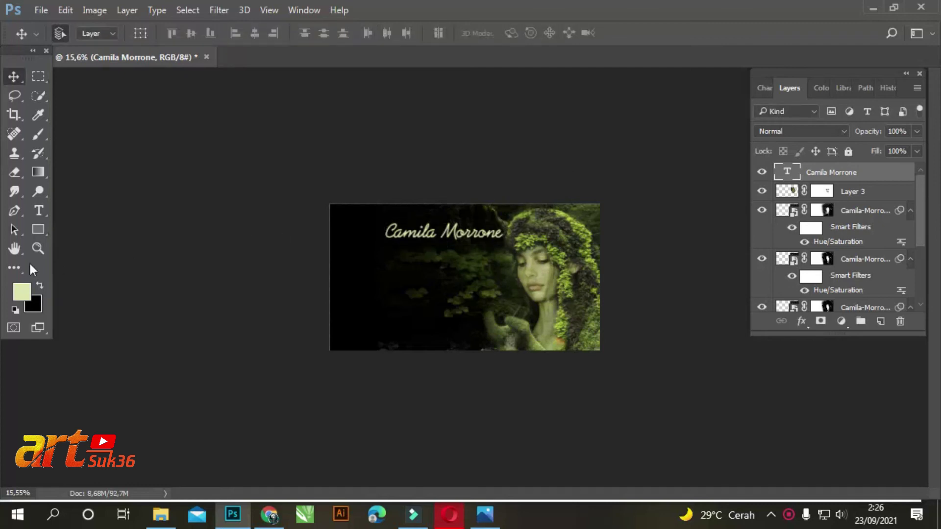
Step: Change the font of the whole title text to Motor
click(39, 210)
drag(385, 234, 503, 234)
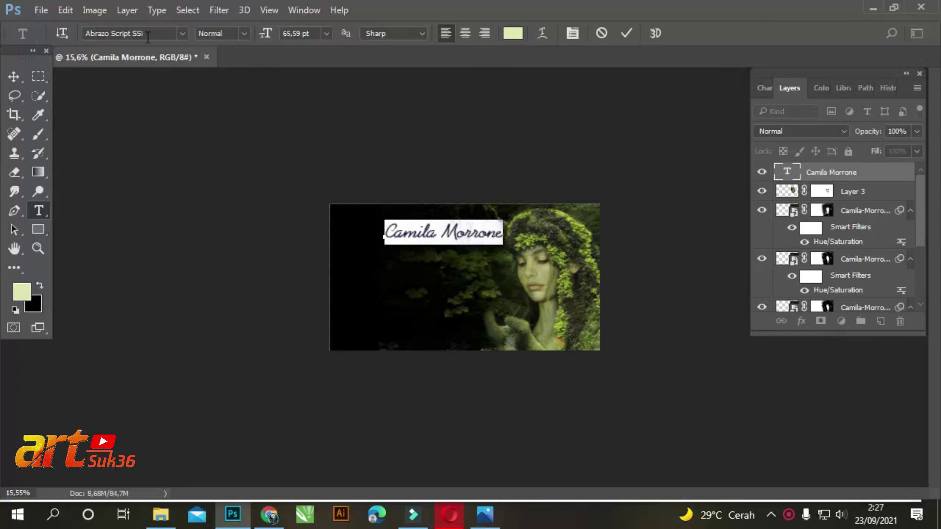
click(181, 34)
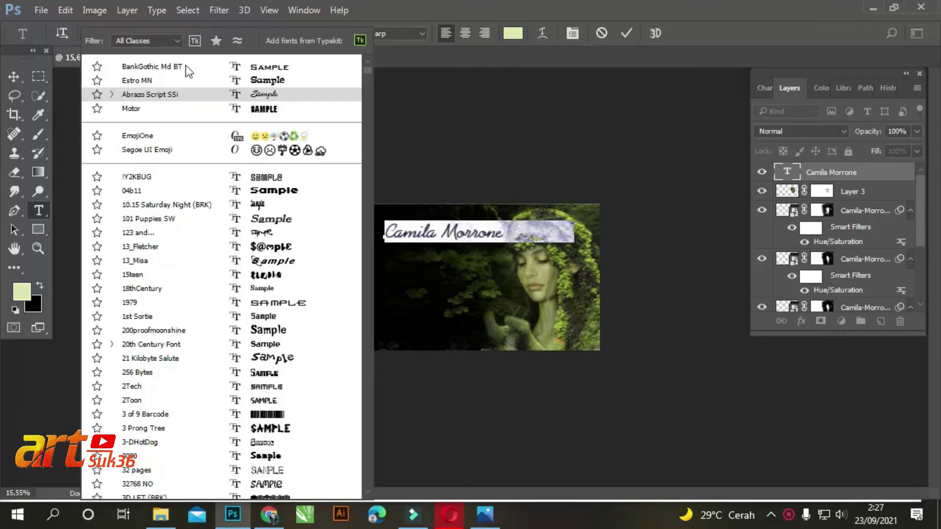
click(277, 108)
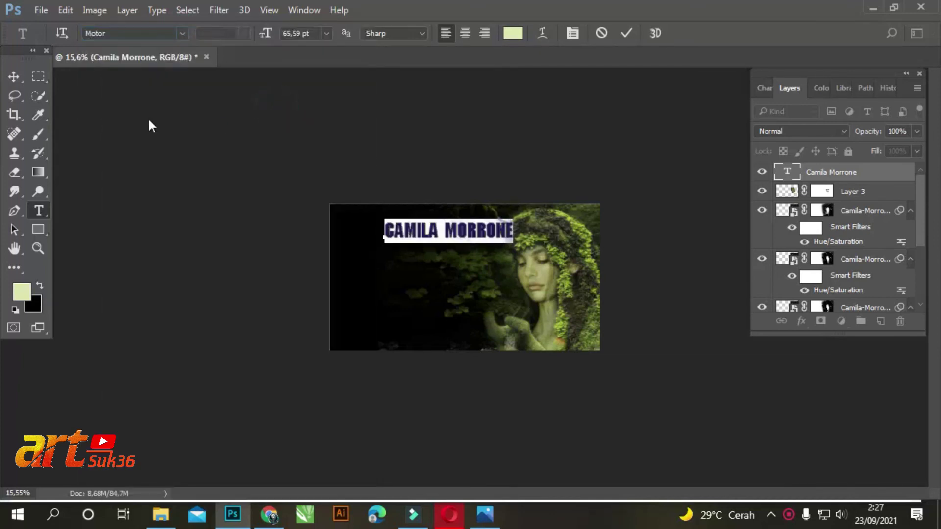
Step: Nudge the title text down and to the left, and scale it proportionally to 70.59% with Free Transform
click(13, 76)
drag(452, 229, 444, 236)
scroll(419, 211, up, 1)
scroll(425, 217, up, 5)
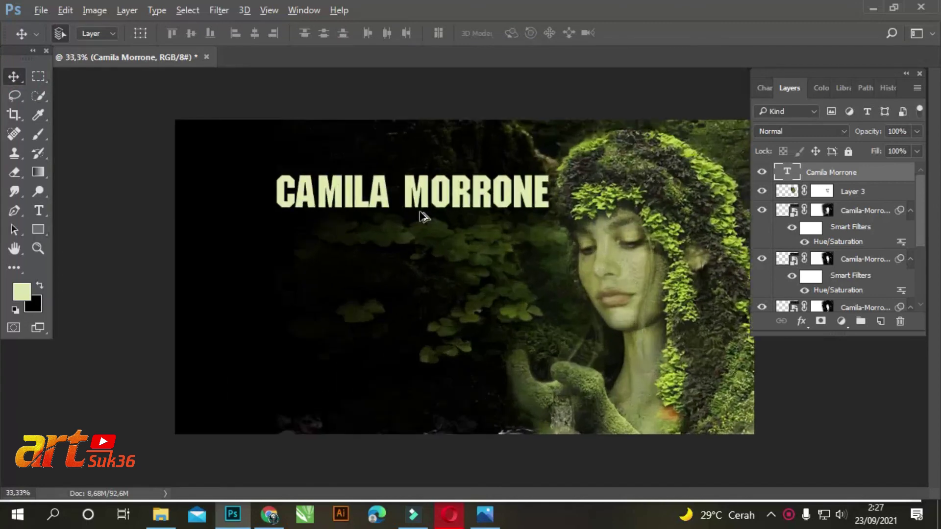
key(ctrl+t)
drag(564, 149, 538, 184)
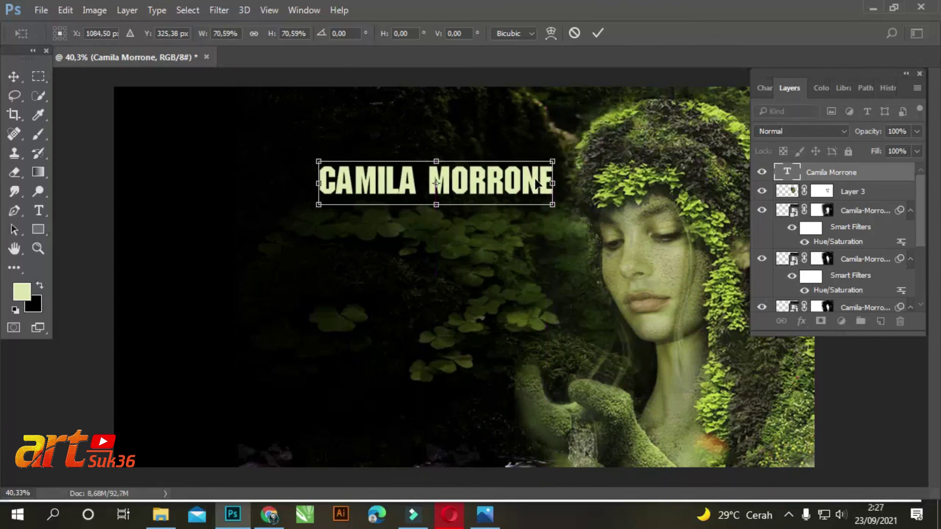
key(Return)
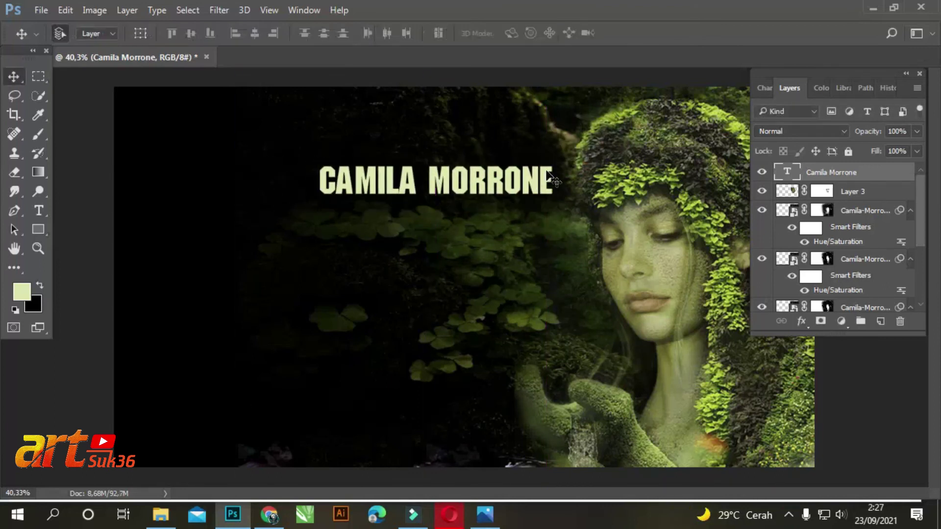
Step: Sample a yellow-green (c4cd58) from the leaves above the forehead as the foreground colour
click(22, 293)
drag(599, 119, 619, 237)
click(608, 194)
click(607, 194)
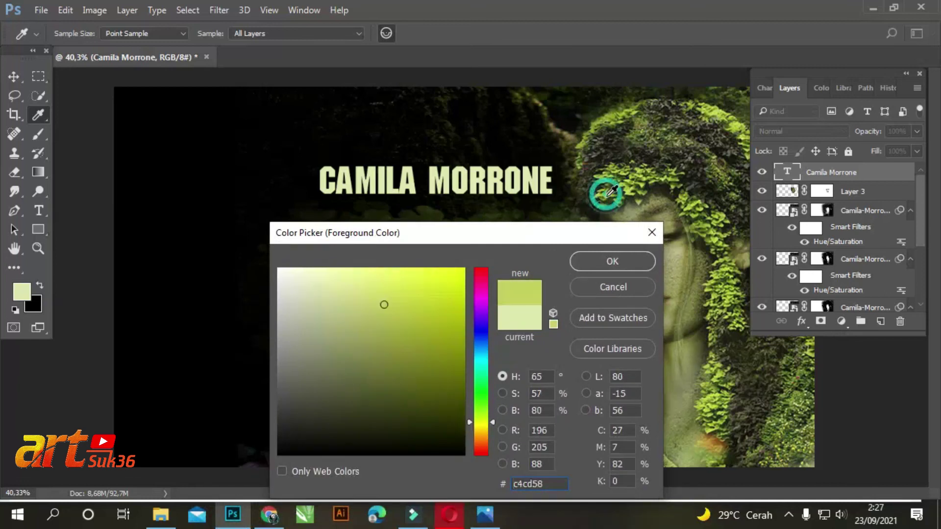
click(610, 257)
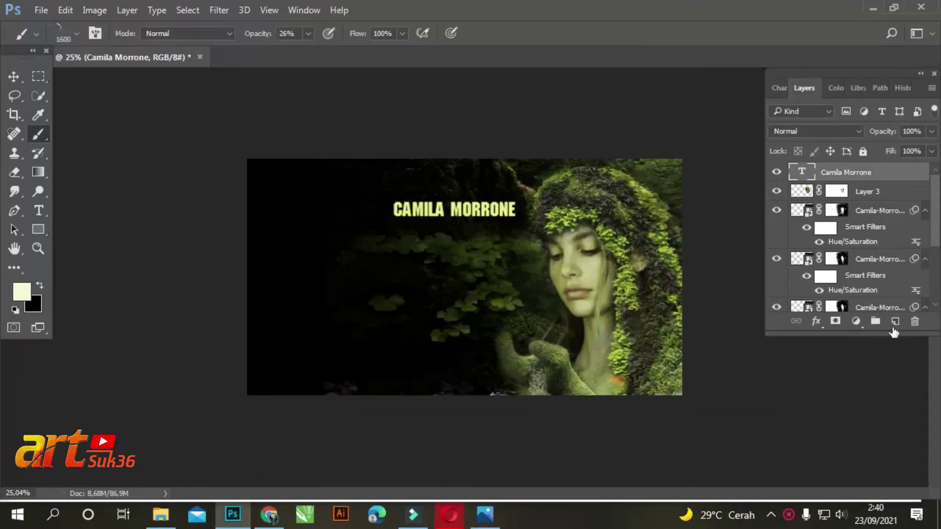
Step: Create a new layer above the title and choose the 2500 px dripping-paint brush
click(895, 323)
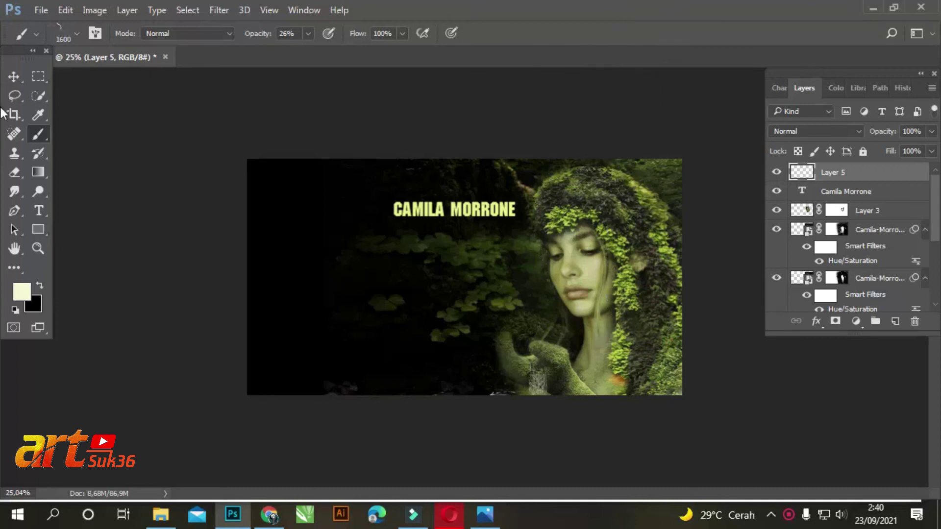
click(77, 34)
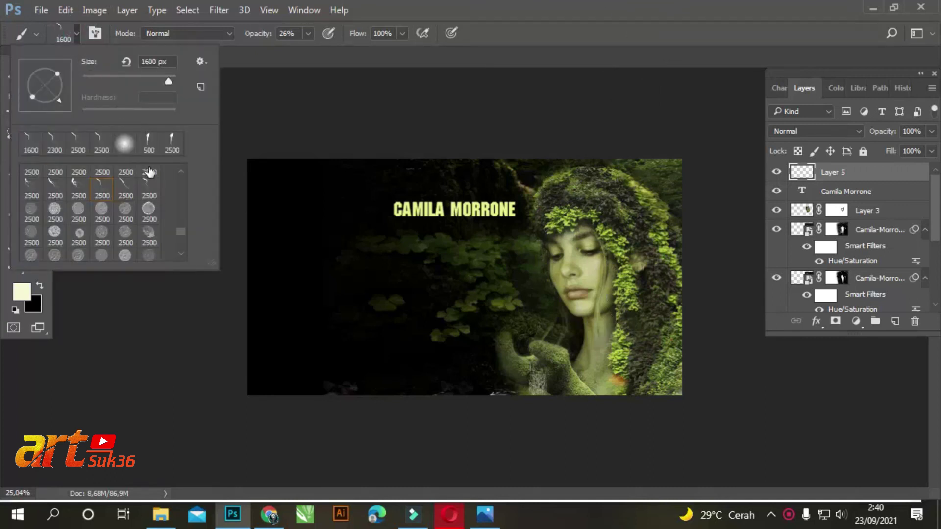
click(165, 140)
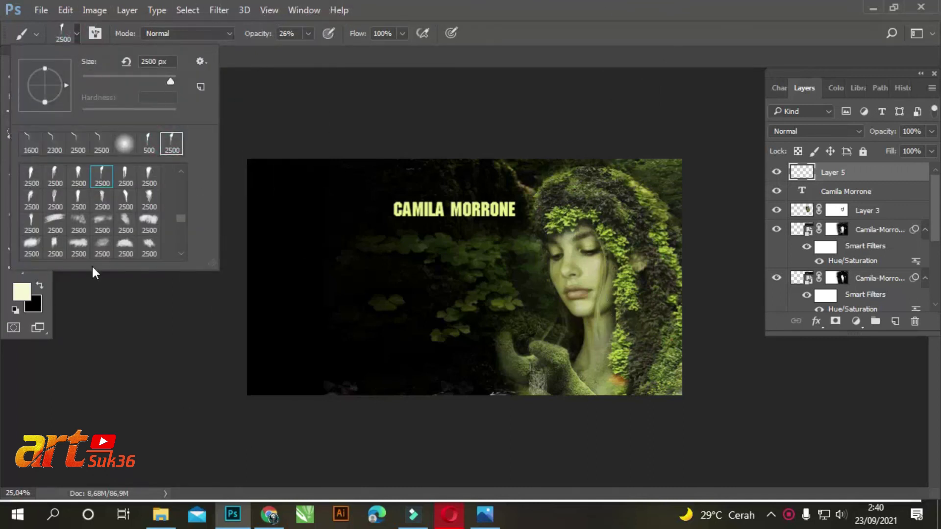
click(106, 353)
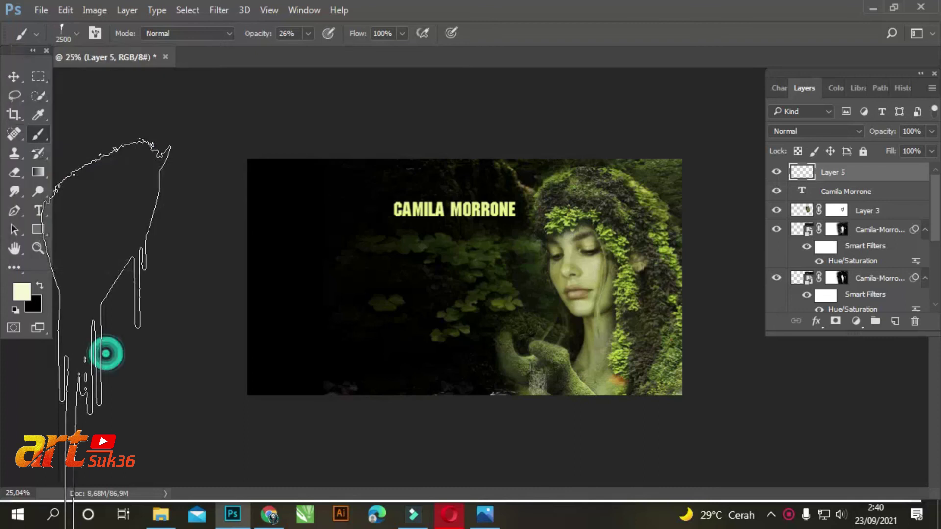
click(76, 34)
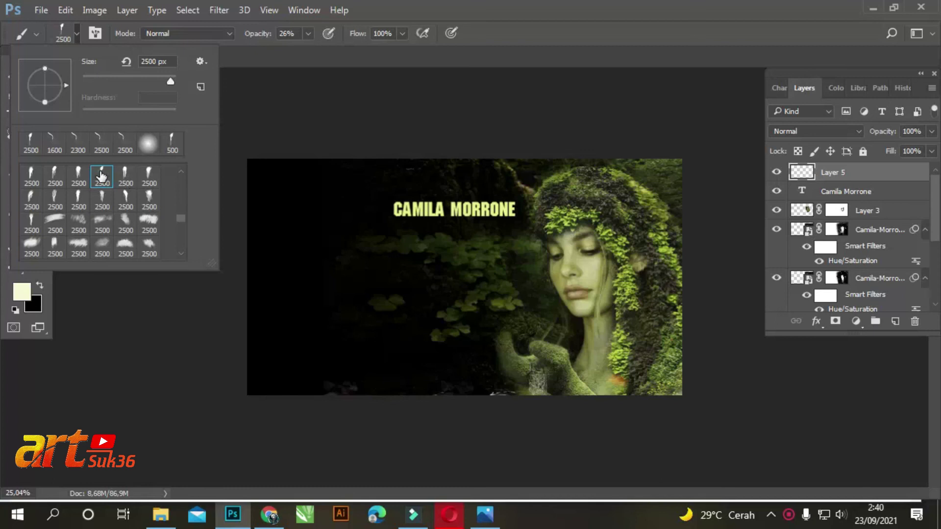
click(124, 355)
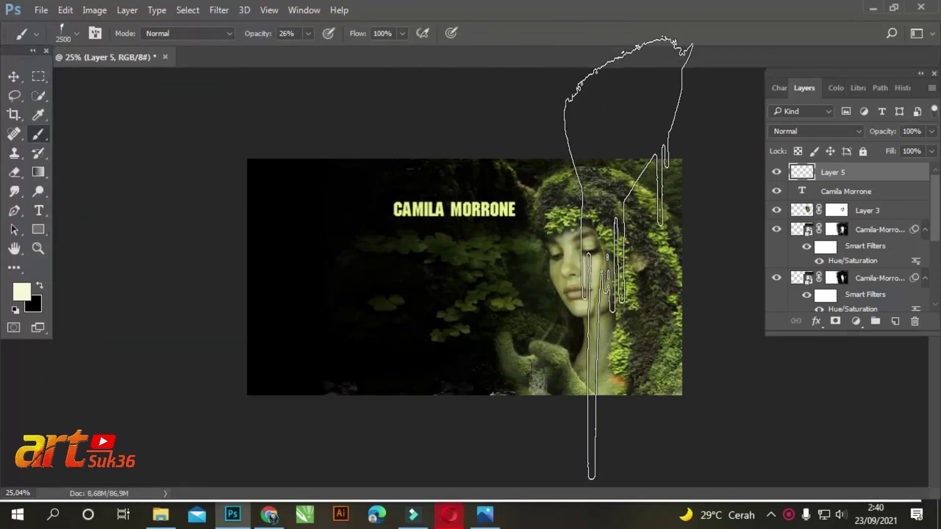
Step: Reduce the dripping-paint brush to 800 px to fit the woman's head
scroll(628, 258, up, 4)
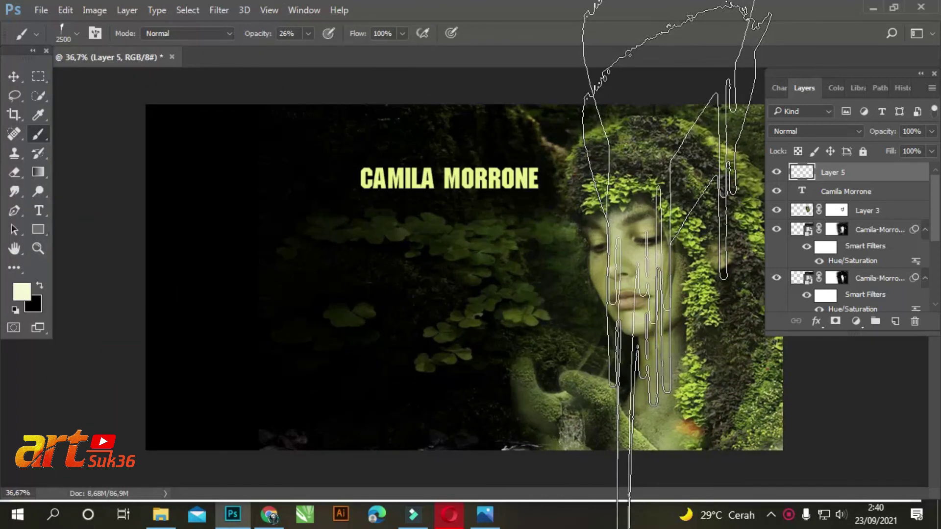
key(bracketleft)
key(bracketleft)
key(bracketleft)
key(bracketleft)
key(bracketleft)
key(bracketleft)
key(bracketleft)
key(bracketleft)
key(bracketleft)
key(bracketleft)
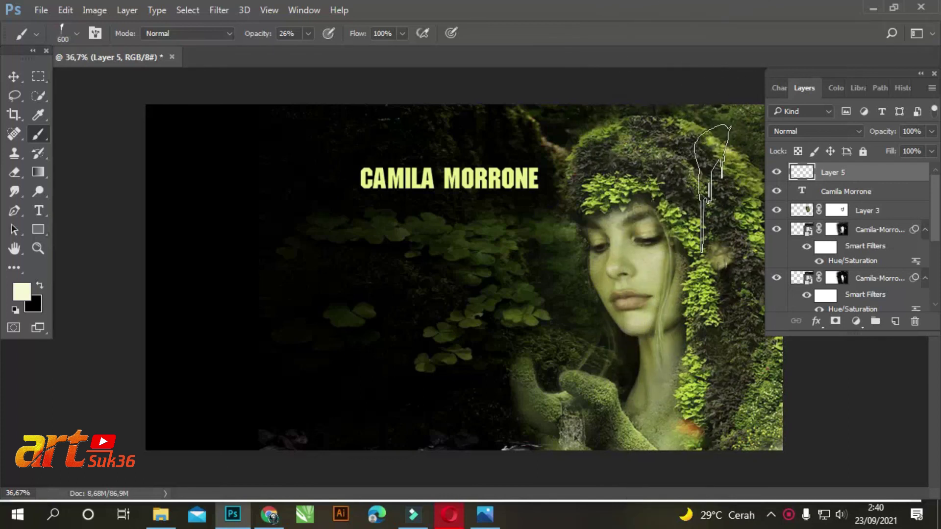
key(bracketright)
key(bracketright)
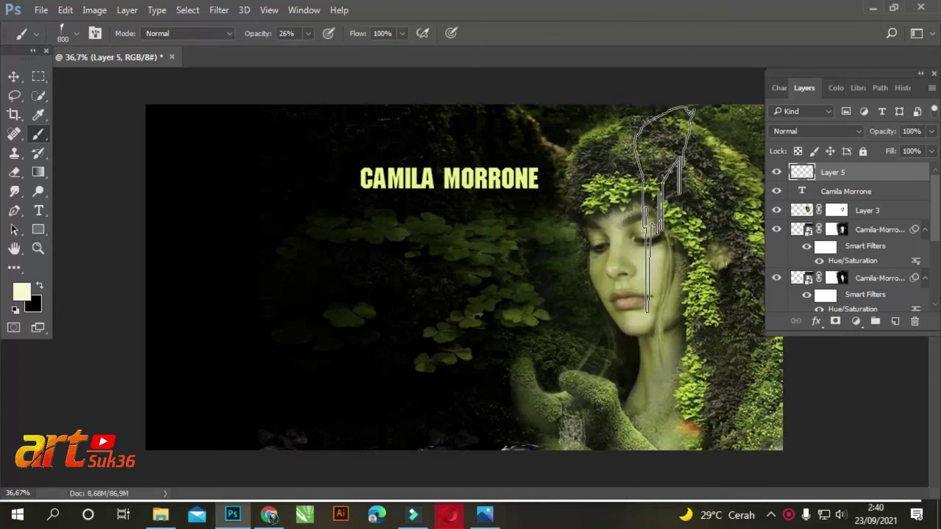
right_click(667, 209)
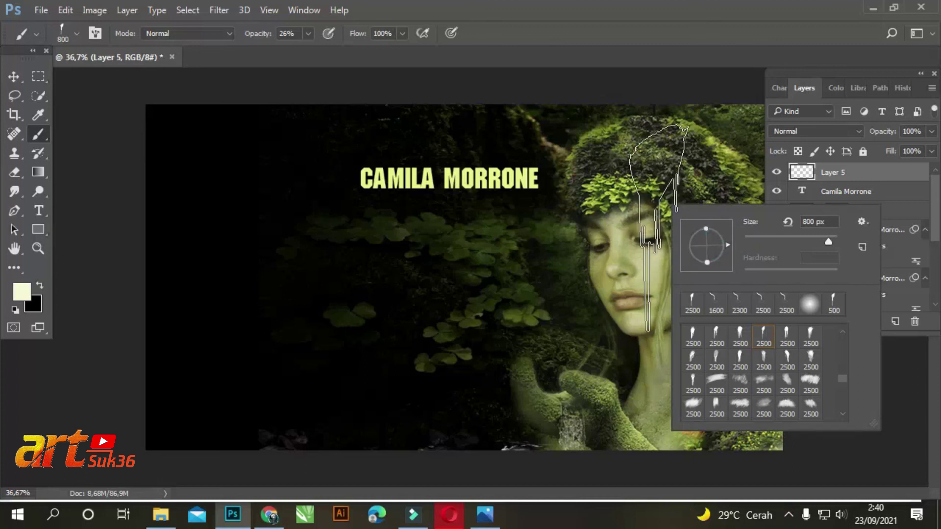
click(120, 182)
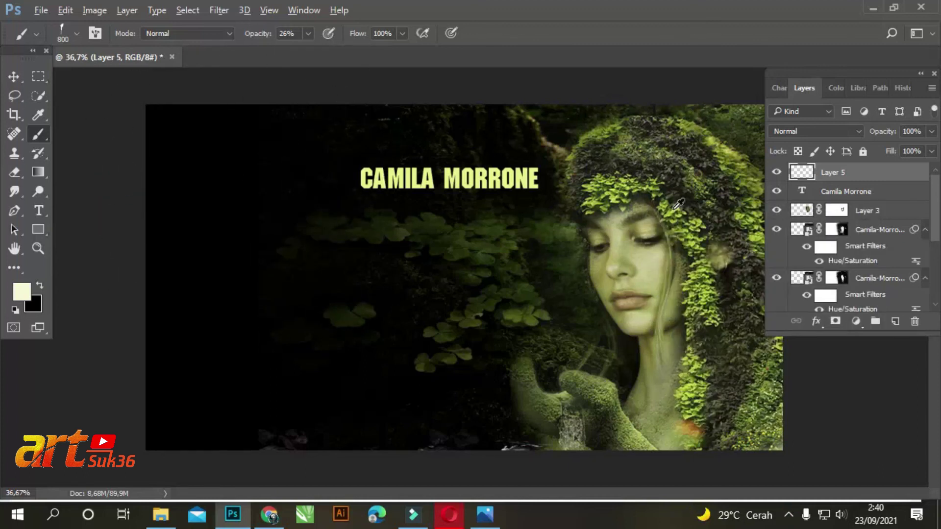
Step: Stamp overlapping pale (f4f7d1) drips from the leafy crown down the face on the new layer, using the drip brush at 600 px
scroll(679, 205, up, 2)
click(22, 291)
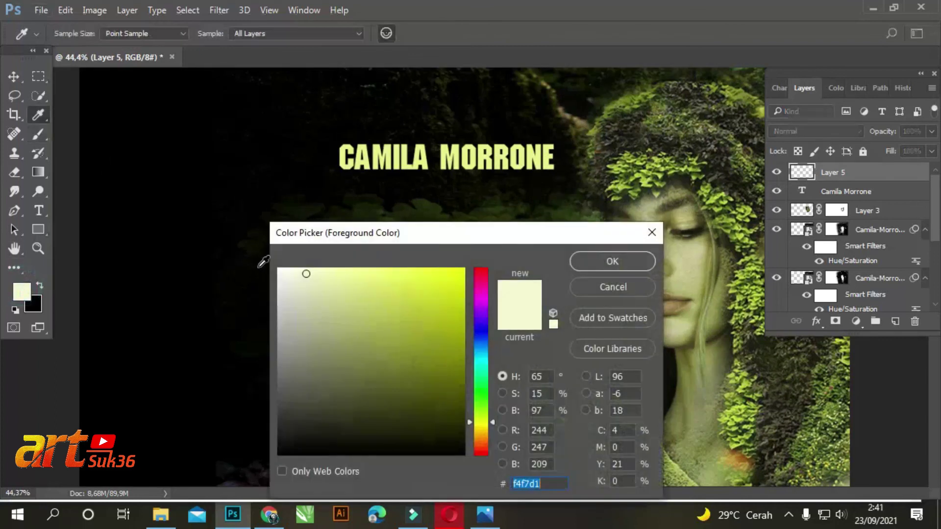
click(627, 263)
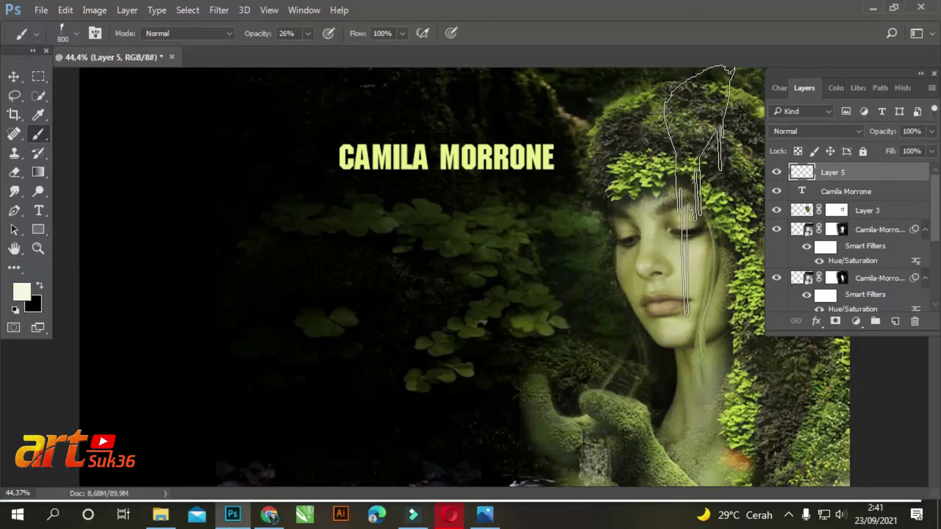
key(bracketleft)
key(bracketleft)
click(698, 194)
click(698, 194)
click(698, 194)
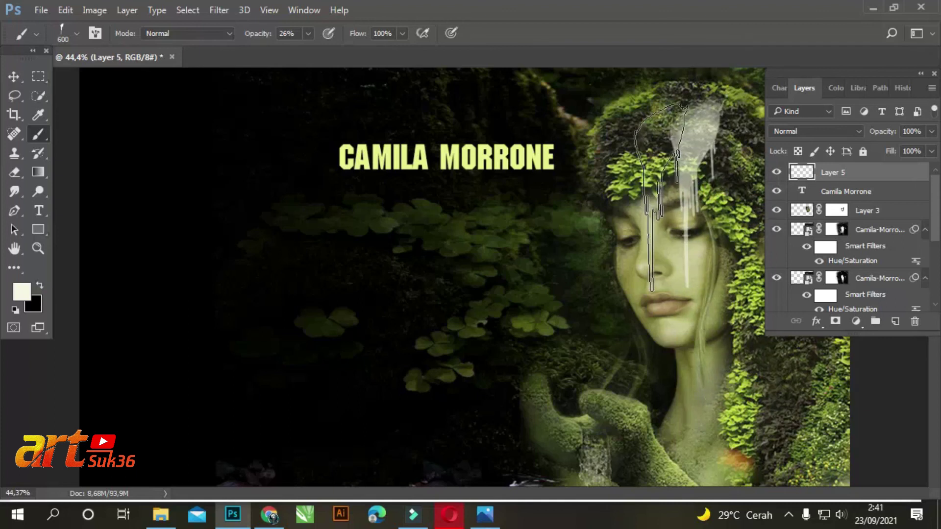
click(674, 163)
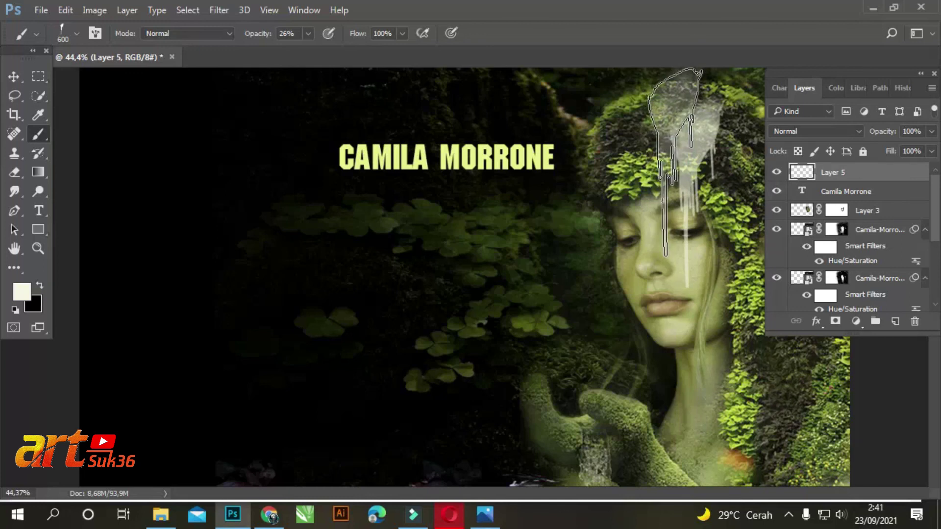
click(674, 163)
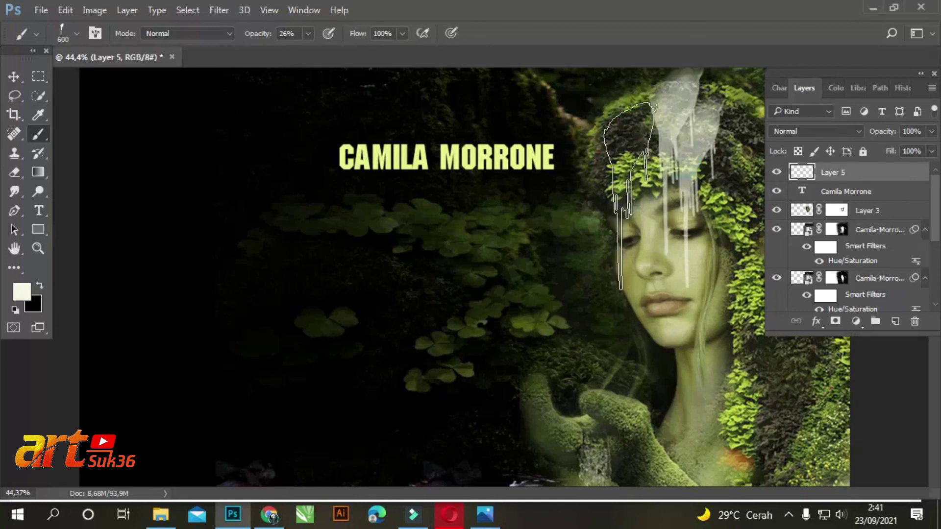
click(632, 192)
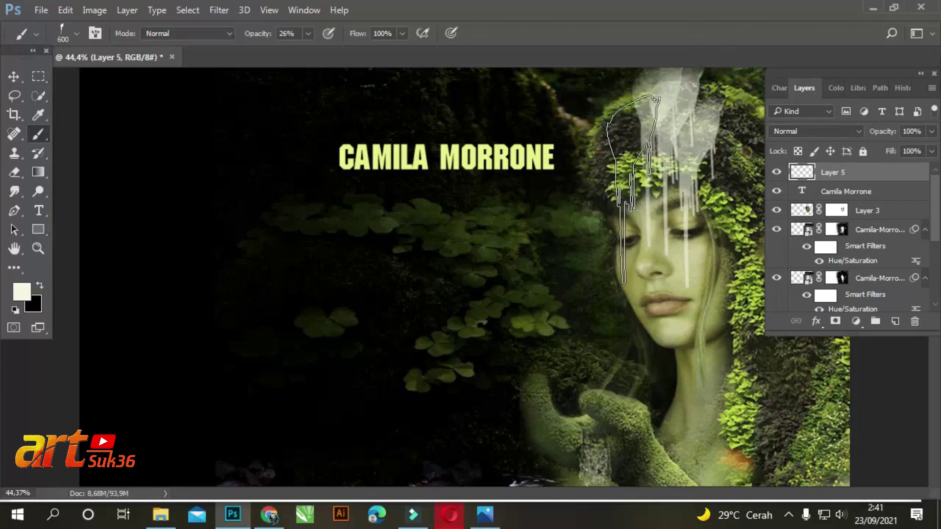
click(632, 191)
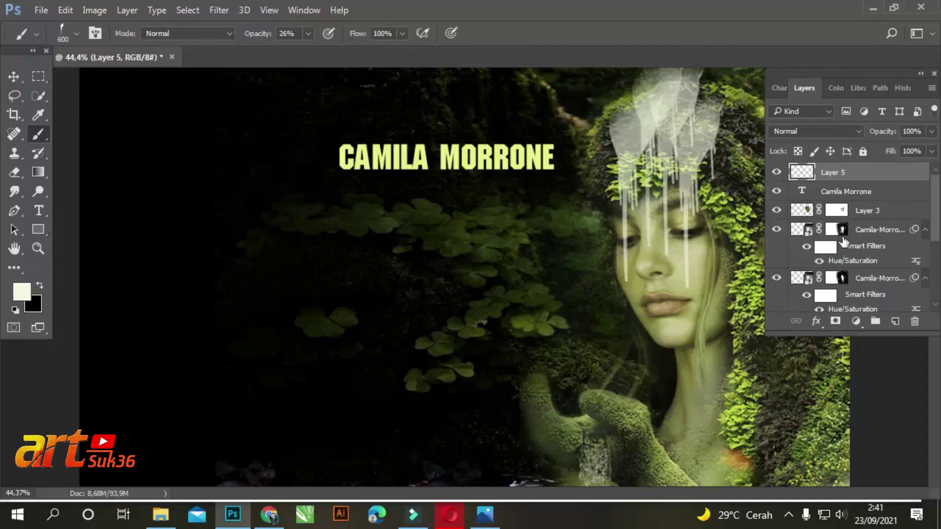
Step: Add a mask to the drip layer and fade the paint over the crown with a soft round black 600 px brush at 16% opacity
click(836, 322)
key(x)
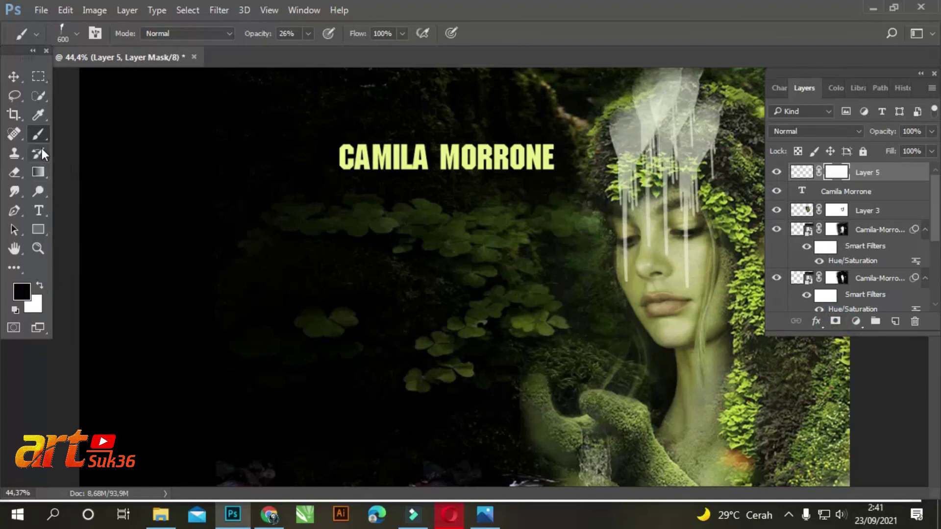
right_click(39, 133)
click(57, 137)
click(77, 34)
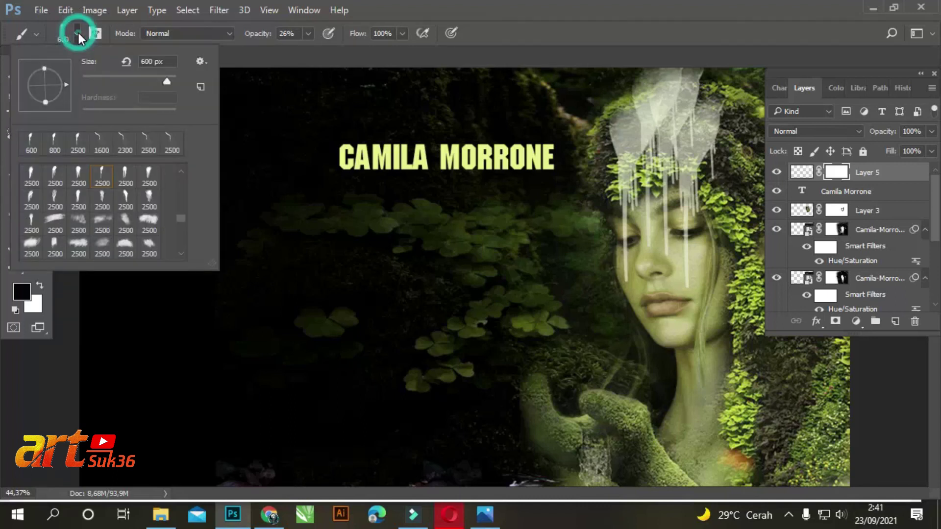
drag(184, 219, 181, 179)
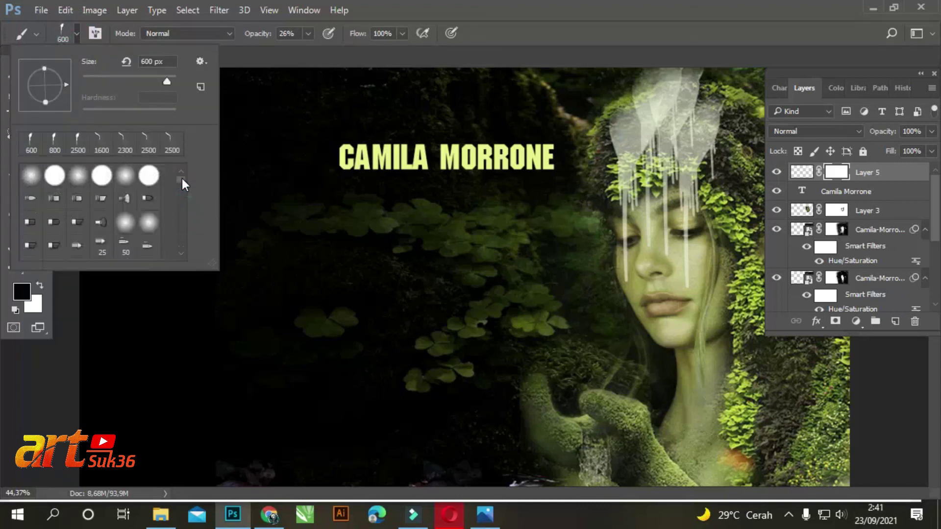
click(33, 175)
click(514, 33)
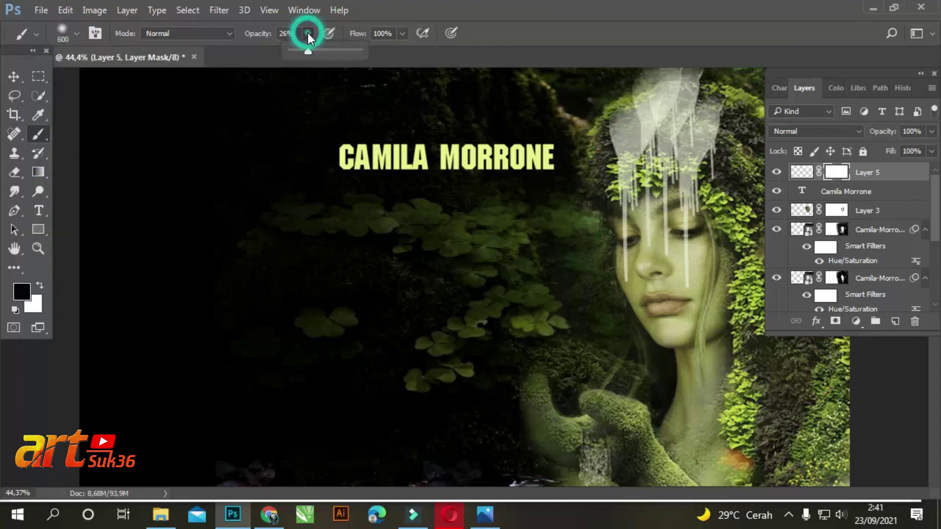
drag(307, 46, 301, 47)
mouse_move(696, 88)
mouse_down()
mouse_move(683, 124)
mouse_move(656, 121)
mouse_move(660, 149)
mouse_move(671, 128)
mouse_up()
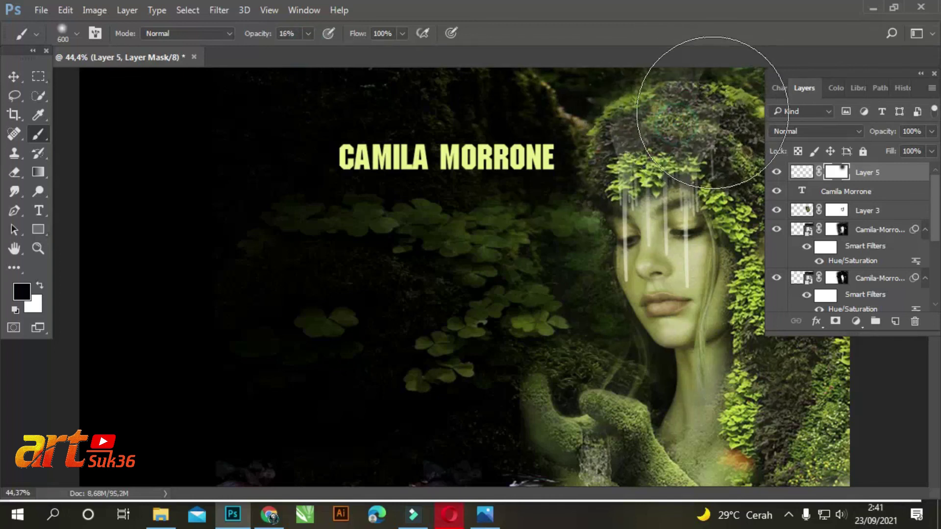
Step: Fade the remaining paint over the leafy fringe on the drip layer's mask with a 300 px brush at 28% opacity
scroll(709, 106, up, 7)
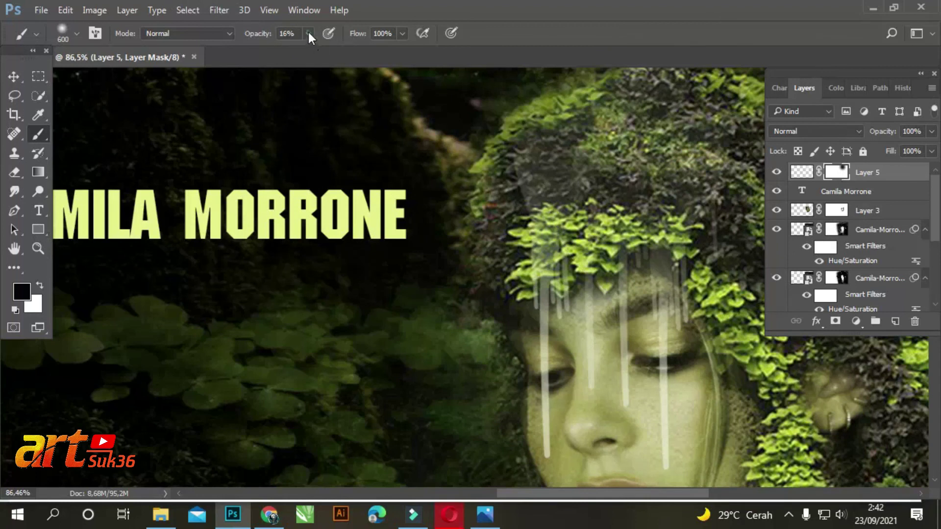
drag(310, 55, 317, 55)
key(bracketleft)
key(bracketleft)
key(bracketleft)
key(bracketleft)
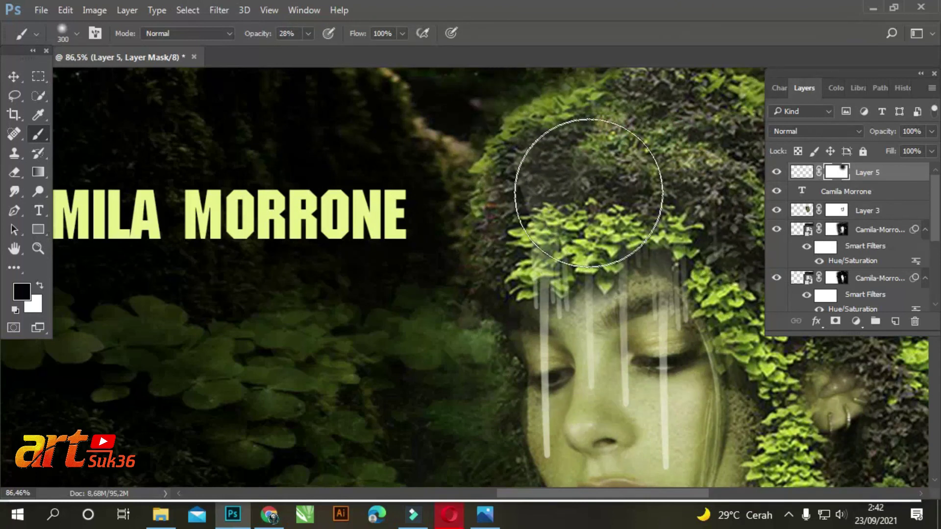
mouse_move(544, 227)
mouse_down()
mouse_move(634, 219)
mouse_move(597, 263)
mouse_move(577, 258)
mouse_move(585, 239)
mouse_move(675, 174)
mouse_move(694, 201)
mouse_move(694, 192)
mouse_move(559, 239)
mouse_move(563, 247)
mouse_move(543, 243)
mouse_move(567, 225)
mouse_move(589, 306)
mouse_move(561, 321)
mouse_up()
click(706, 215)
Step: Mask out the drip tops along the hairline and leftover paint among the leaves with a 60 px black brush at 28% opacity
key(bracketleft)
key(bracketleft)
key(bracketleft)
key(bracketleft)
key(bracketleft)
key(bracketleft)
key(bracketleft)
key(bracketleft)
click(550, 344)
click(624, 319)
click(665, 294)
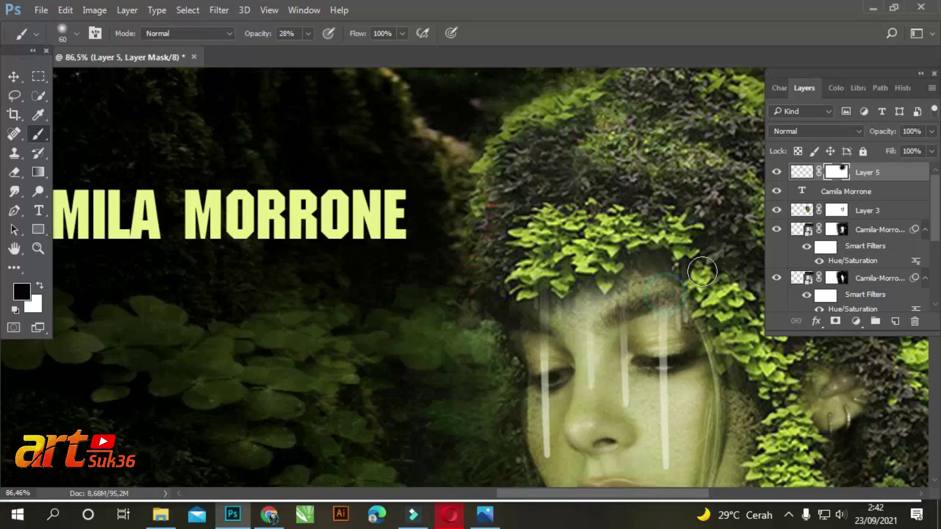
click(631, 269)
click(557, 268)
click(558, 248)
click(696, 159)
click(557, 220)
click(714, 197)
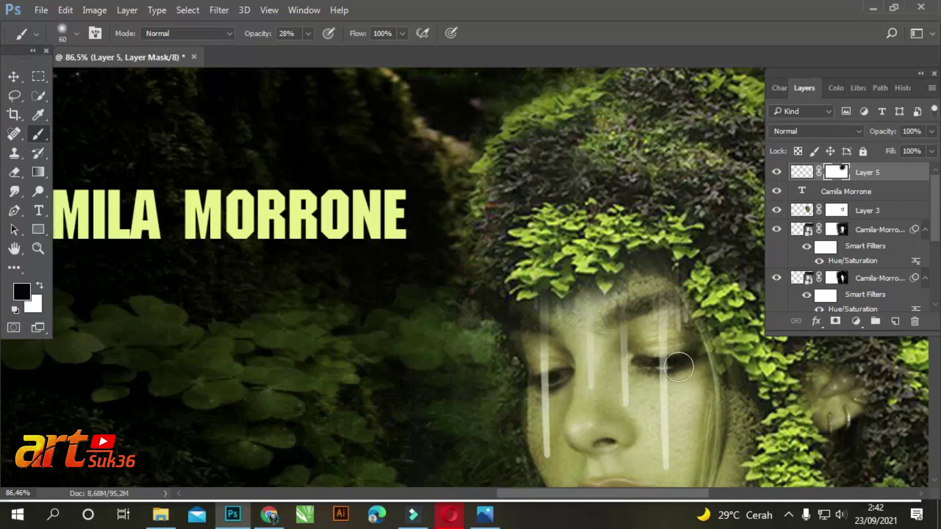
Step: Paint black on the drip layer's mask where the drips cross both eyes and run down the cheek
drag(666, 362, 692, 372)
drag(547, 381, 544, 393)
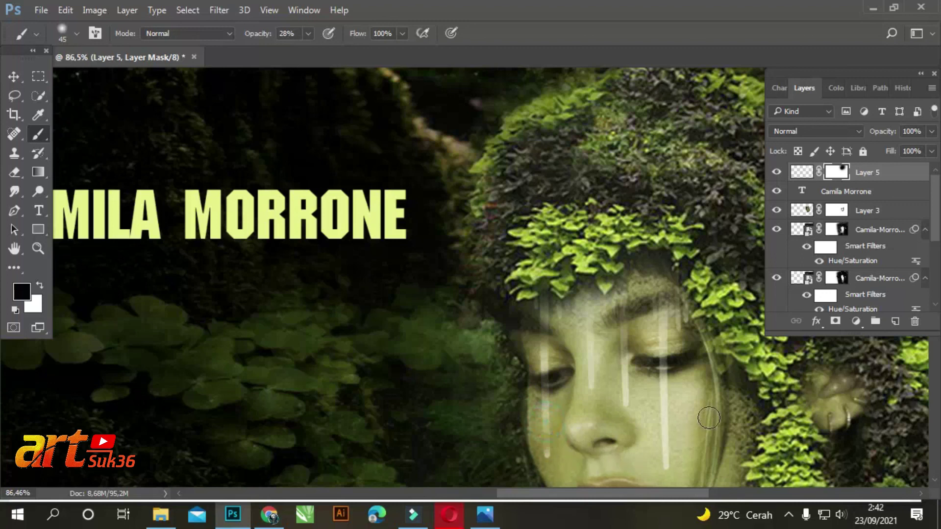
drag(665, 409, 665, 452)
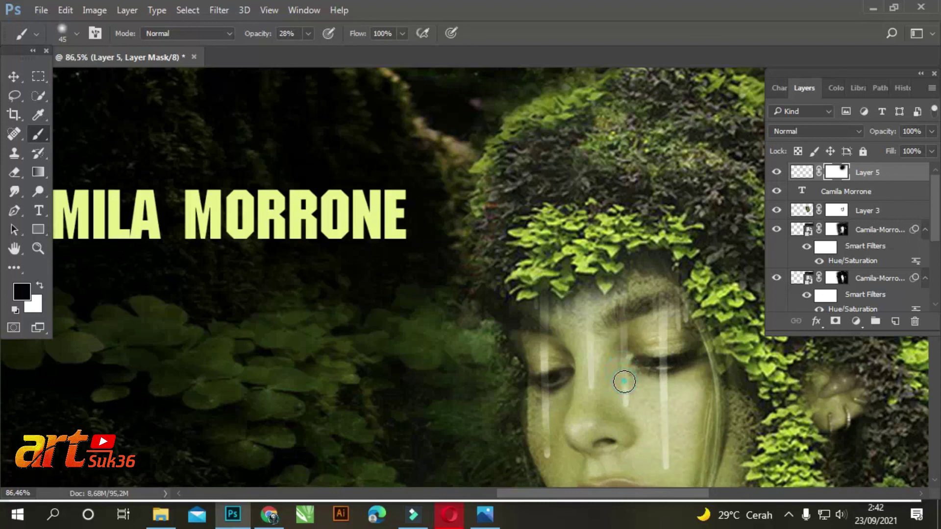
Step: Soften the drips across the eyelid, forehead and brows on the drip layer's mask with a 45 px black brush at 28% opacity
click(546, 354)
mouse_move(689, 298)
mouse_down()
mouse_move(677, 268)
mouse_move(551, 300)
mouse_up()
scroll(618, 235, down, 5)
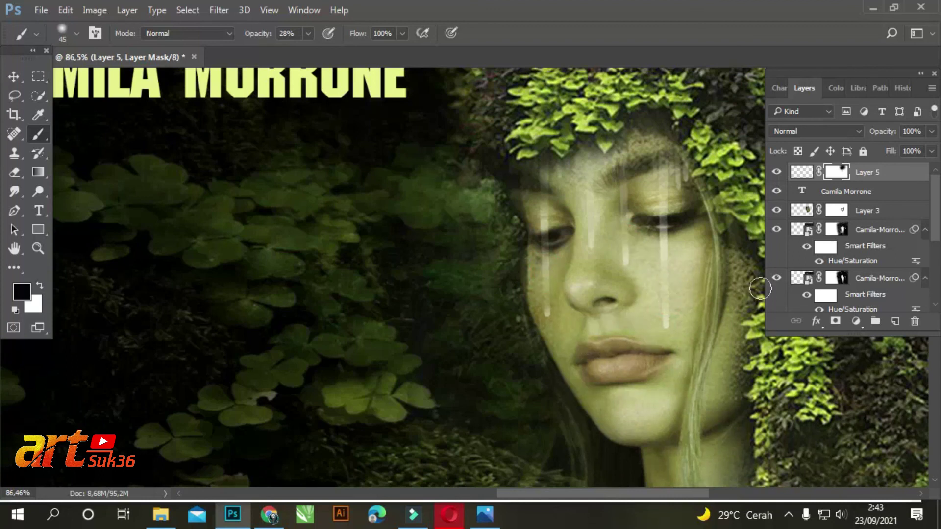
scroll(557, 282, down, 2)
drag(612, 154, 579, 171)
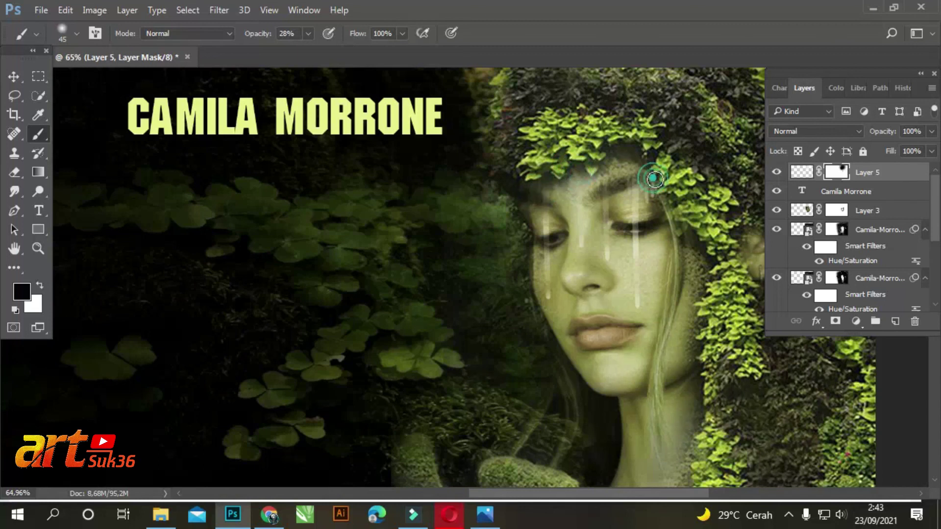
scroll(506, 197, down, 1)
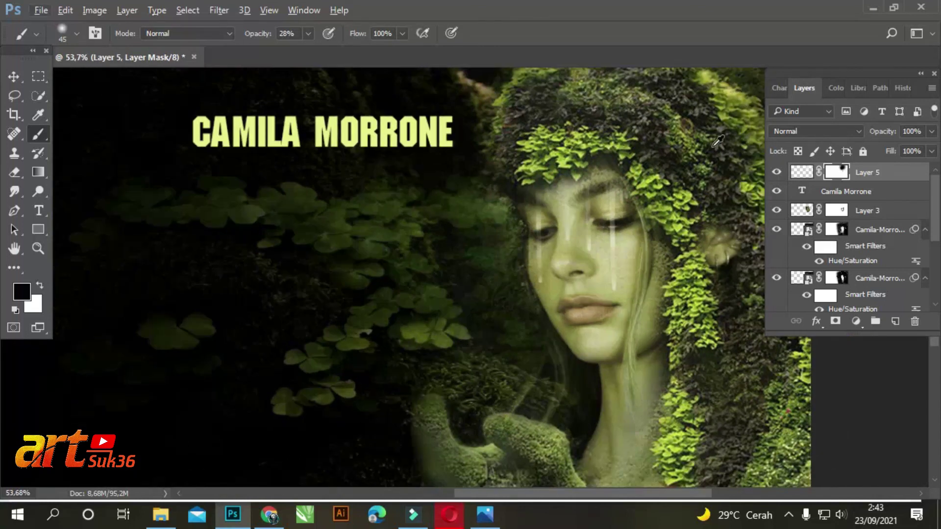